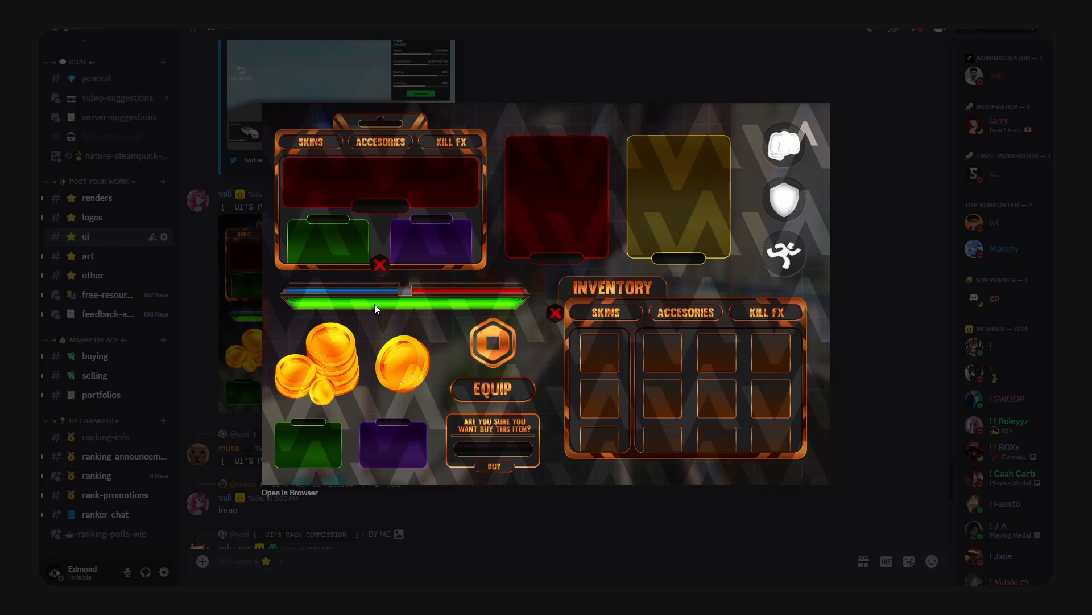
Look through the UI designs posted in the ui channel, including the car dealership and Store interface images.
{"action": "key", "text": "Escape"}
{"action": "scroll", "coordinate": [695, 305], "scroll_direction": "up", "scroll_amount": 4}
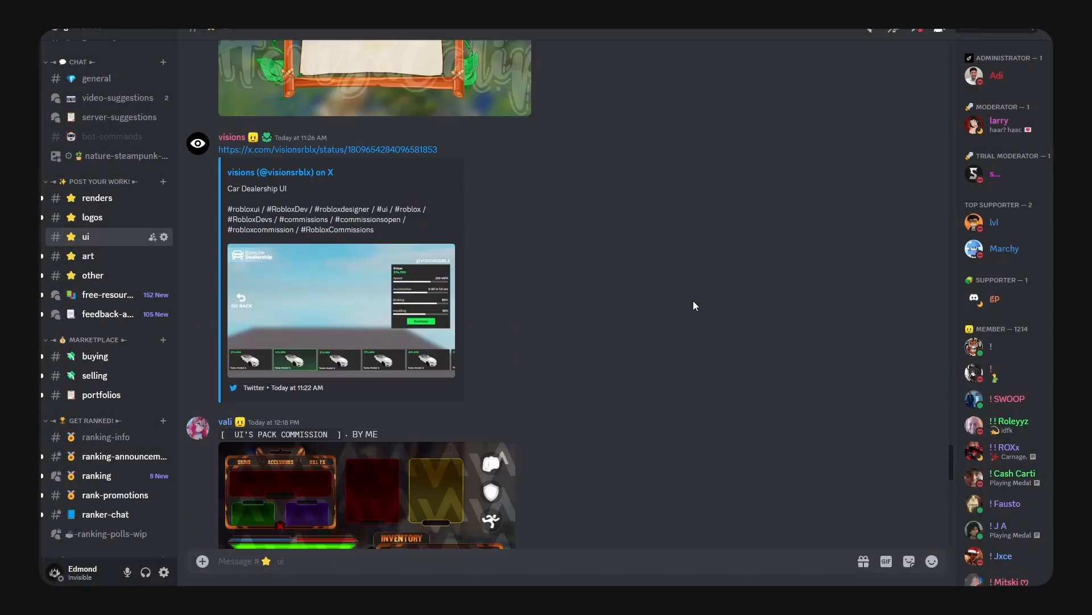
{"action": "left_click", "coordinate": [382, 303]}
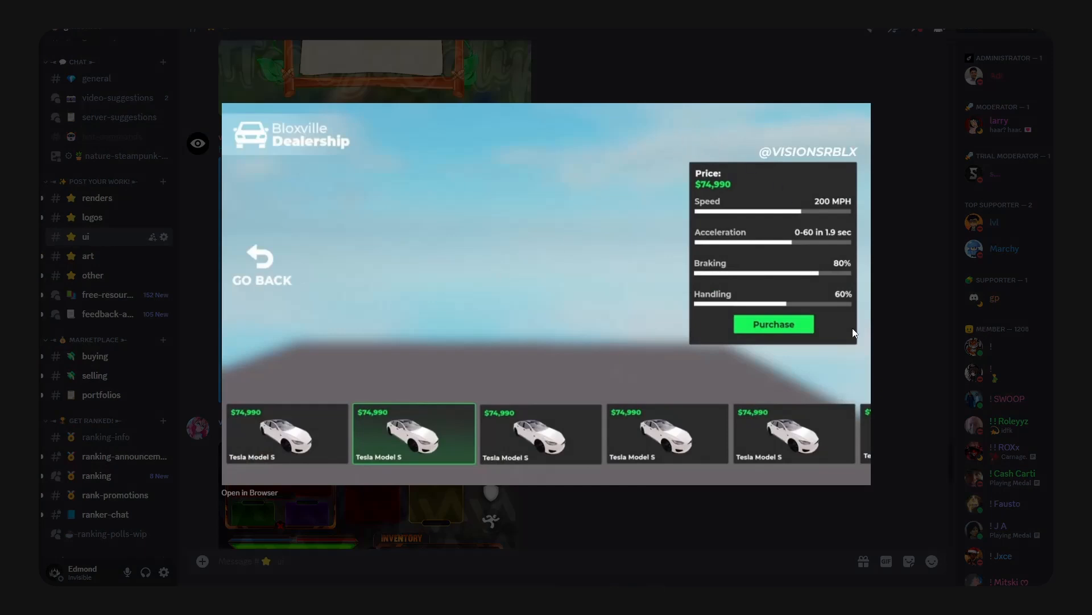
{"action": "key", "text": "Escape"}
{"action": "scroll", "coordinate": [466, 330], "scroll_direction": "down", "scroll_amount": 3}
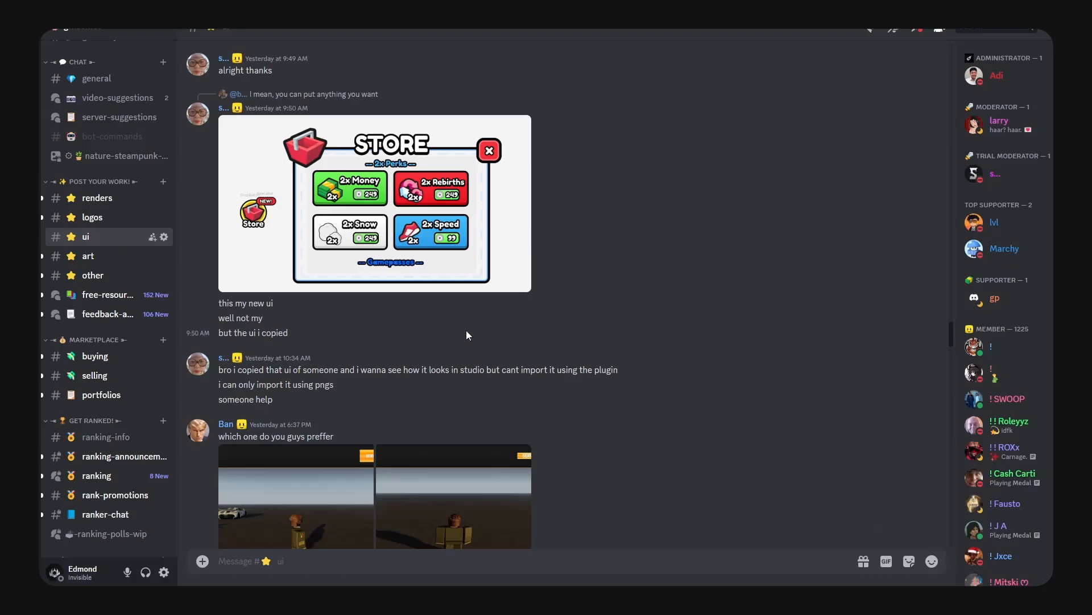
{"action": "left_click", "coordinate": [452, 282]}
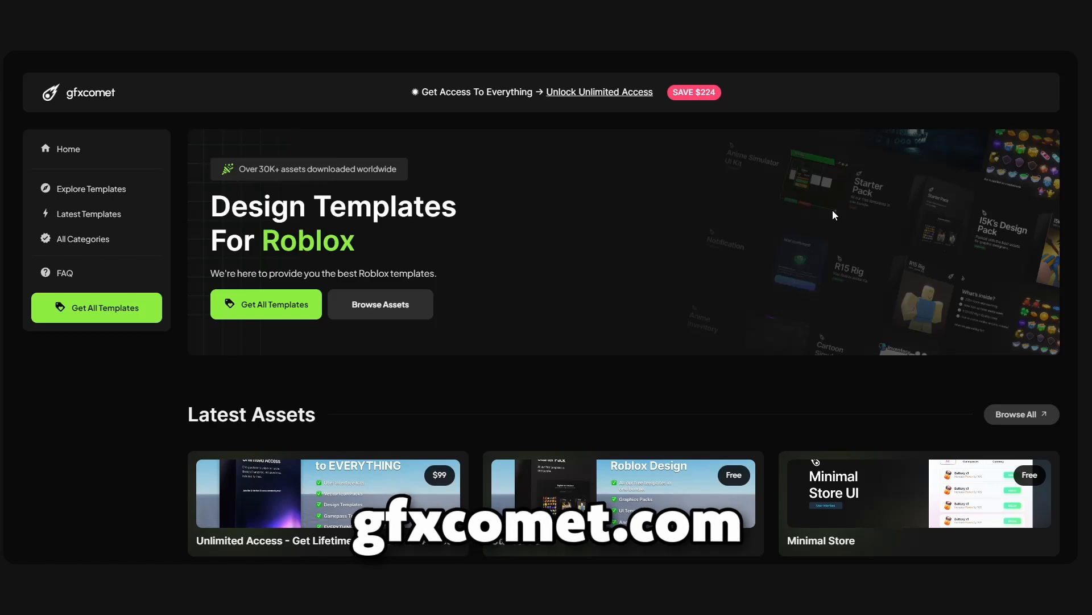
Browse the latest Roblox template assets on gfxcomet and examine what the free Starter Pack bundle contains.
{"action": "scroll", "coordinate": [626, 194], "scroll_direction": "down", "scroll_amount": 3}
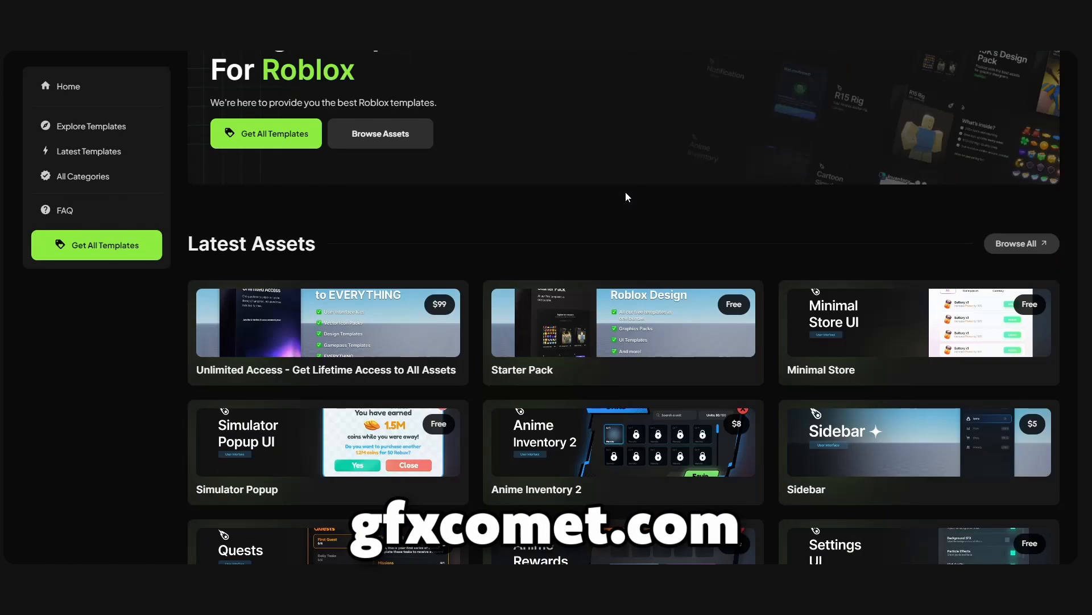
{"action": "scroll", "coordinate": [462, 238], "scroll_direction": "up", "scroll_amount": 2}
{"action": "scroll", "coordinate": [462, 237], "scroll_direction": "down", "scroll_amount": 3}
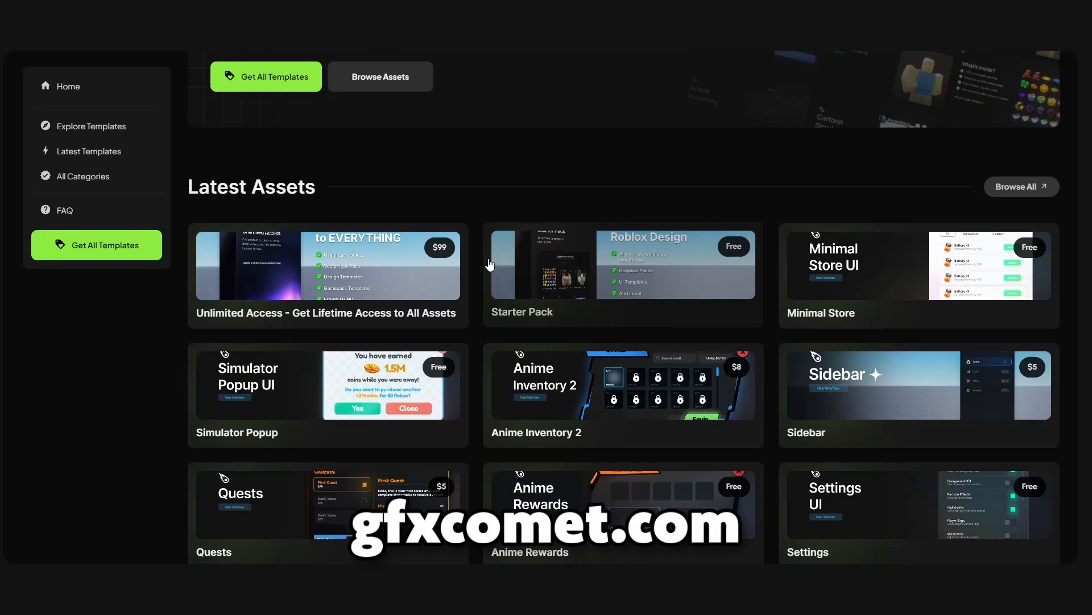
{"action": "scroll", "coordinate": [699, 288], "scroll_direction": "up", "scroll_amount": 2}
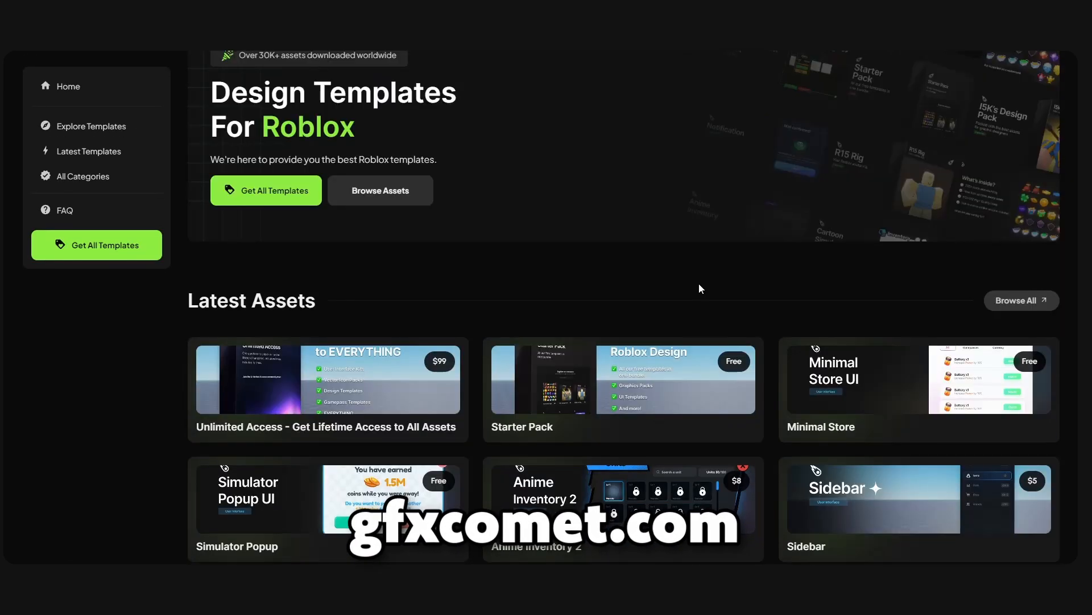
{"action": "left_click", "coordinate": [626, 361]}
{"action": "scroll", "coordinate": [573, 362], "scroll_direction": "down", "scroll_amount": 3}
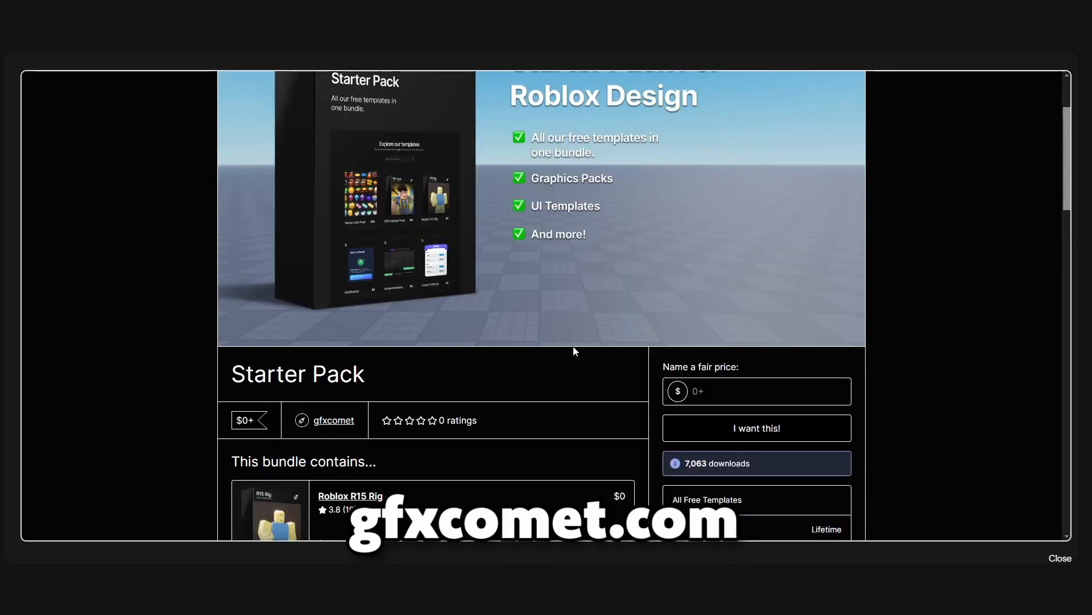
{"action": "scroll", "coordinate": [574, 348], "scroll_direction": "down", "scroll_amount": 4}
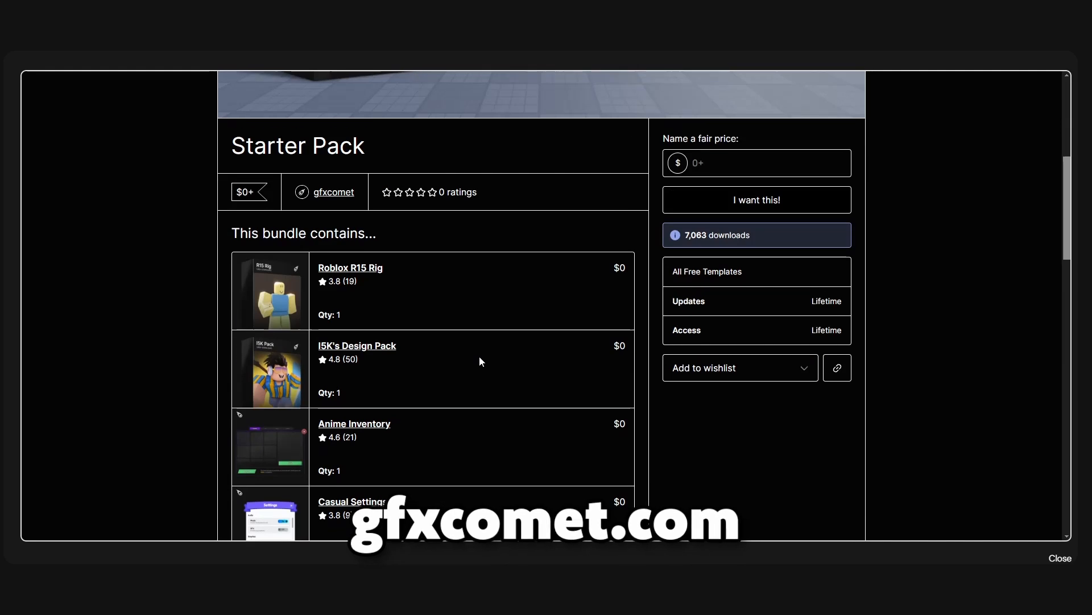
{"action": "scroll", "coordinate": [480, 359], "scroll_direction": "down", "scroll_amount": 4}
{"action": "scroll", "coordinate": [389, 311], "scroll_direction": "down", "scroll_amount": 10}
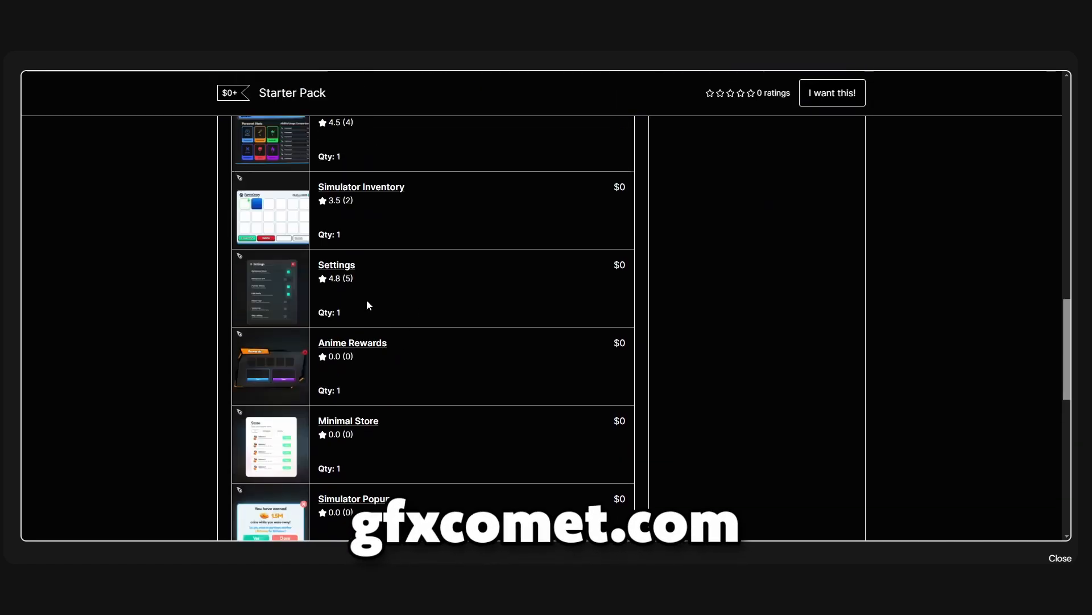
{"action": "left_click", "coordinate": [958, 69]}
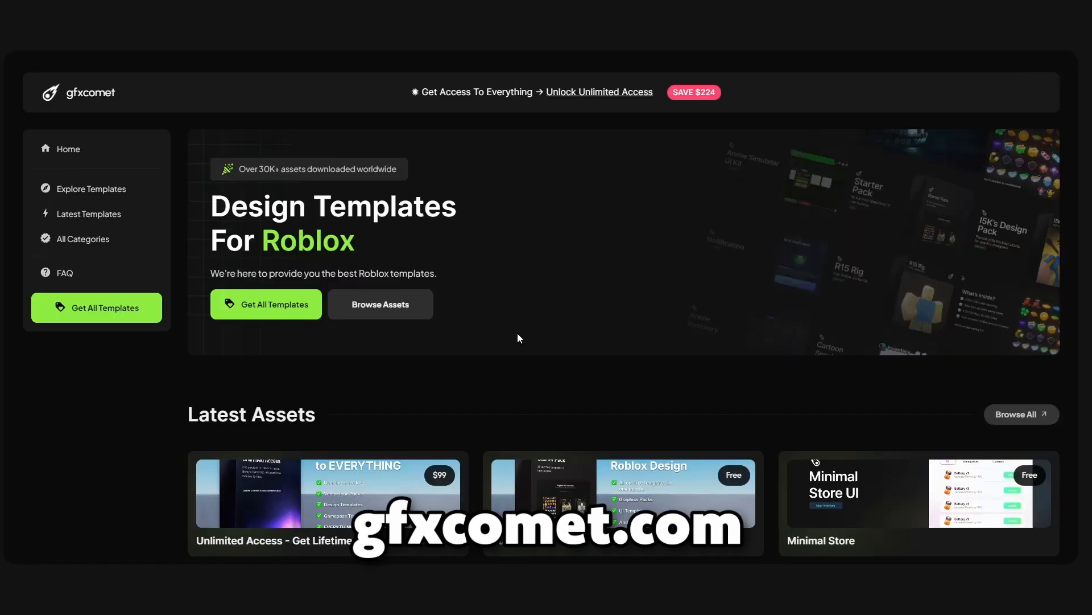
Open the offer for getting all gfxcomet templates and read the lifetime access details.
{"action": "left_click", "coordinate": [295, 316]}
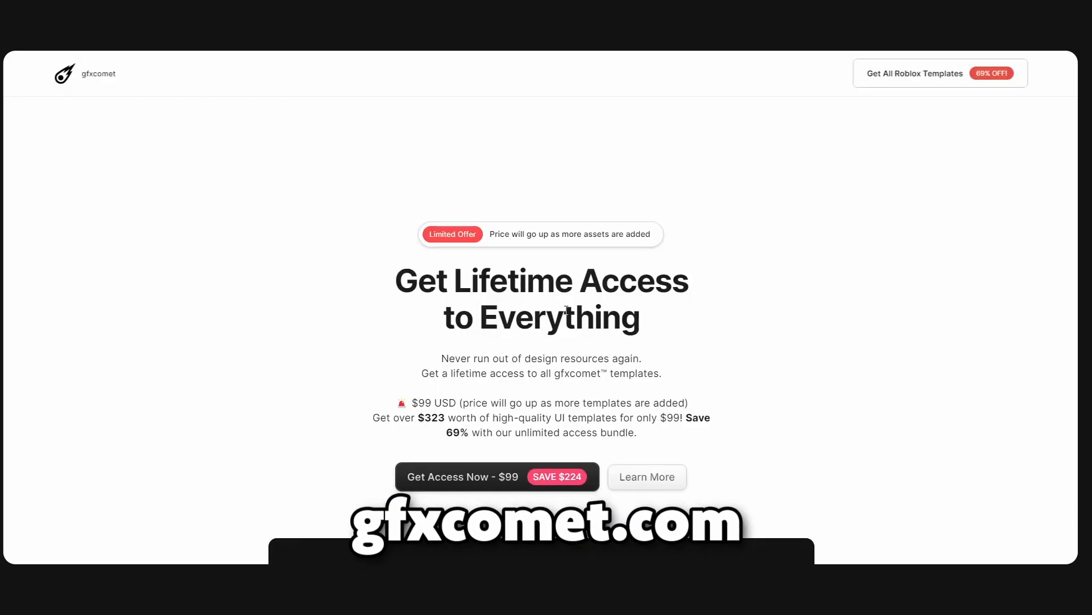
{"action": "scroll", "coordinate": [567, 310], "scroll_direction": "down", "scroll_amount": 2}
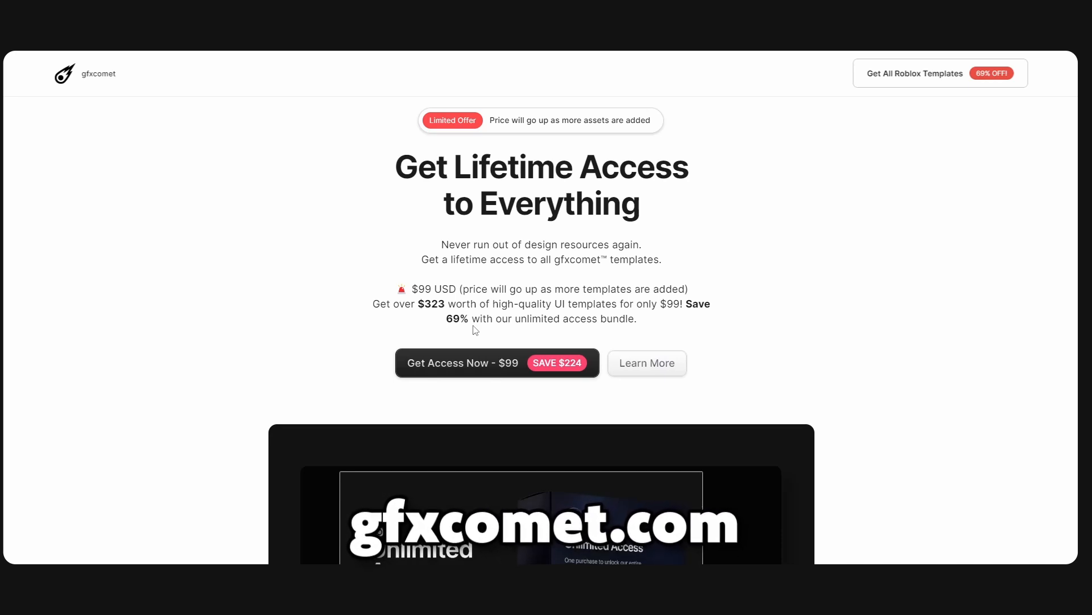
{"action": "scroll", "coordinate": [476, 330], "scroll_direction": "up", "scroll_amount": 1}
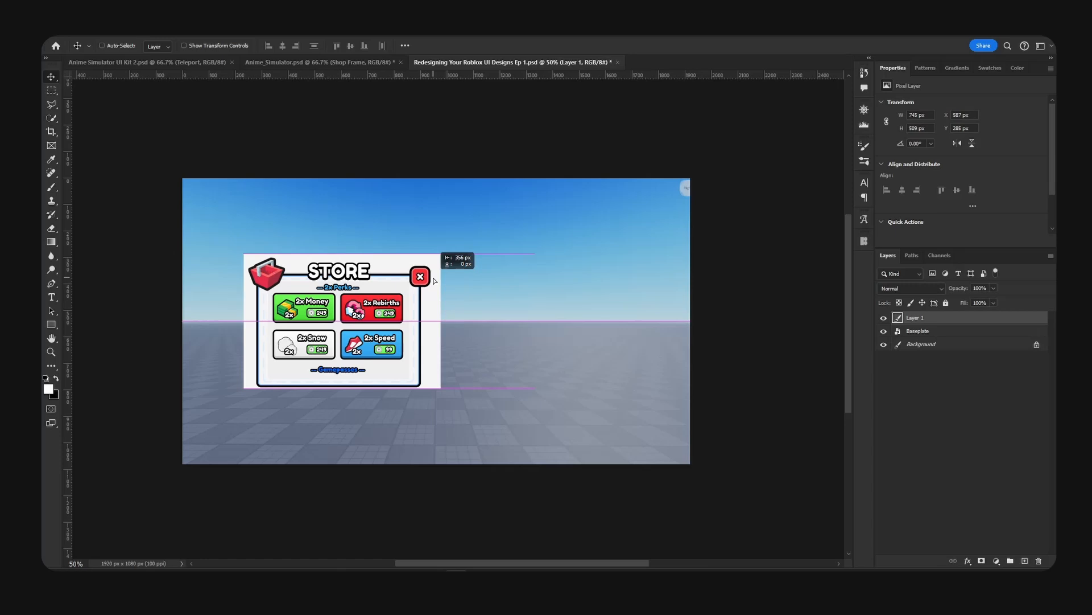
Move the Store reference image into the canvas's left half, at about X 145 px.
{"action": "left_click_drag", "start_coordinate": [452, 253], "coordinate": [408, 254]}
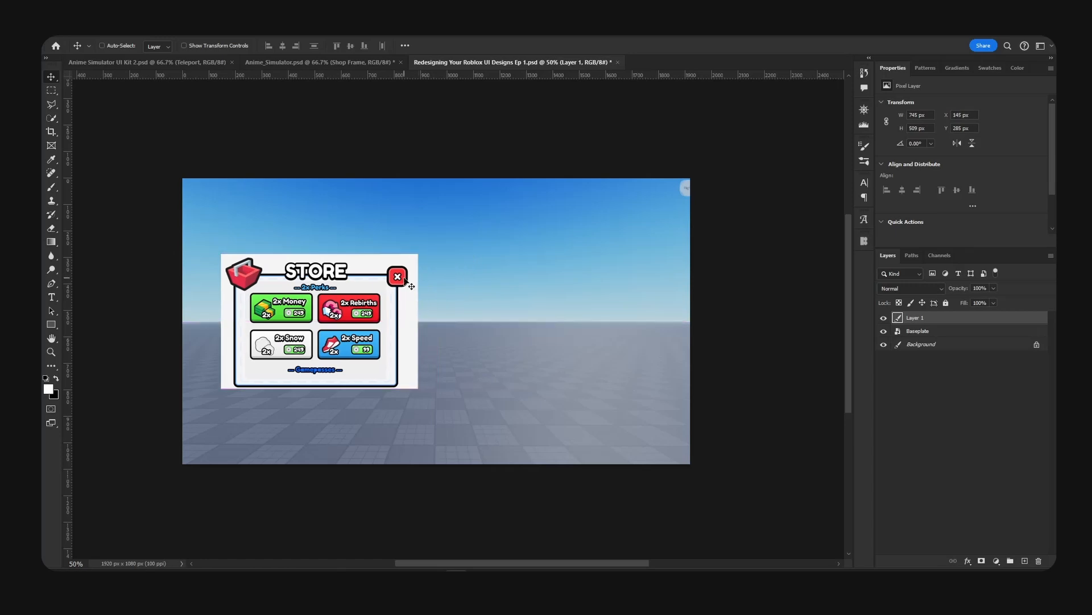
{"action": "key", "text": "ctrl+plus"}
{"action": "key", "text": "h"}
{"action": "left_click_drag", "start_coordinate": [348, 275], "coordinate": [423, 260]}
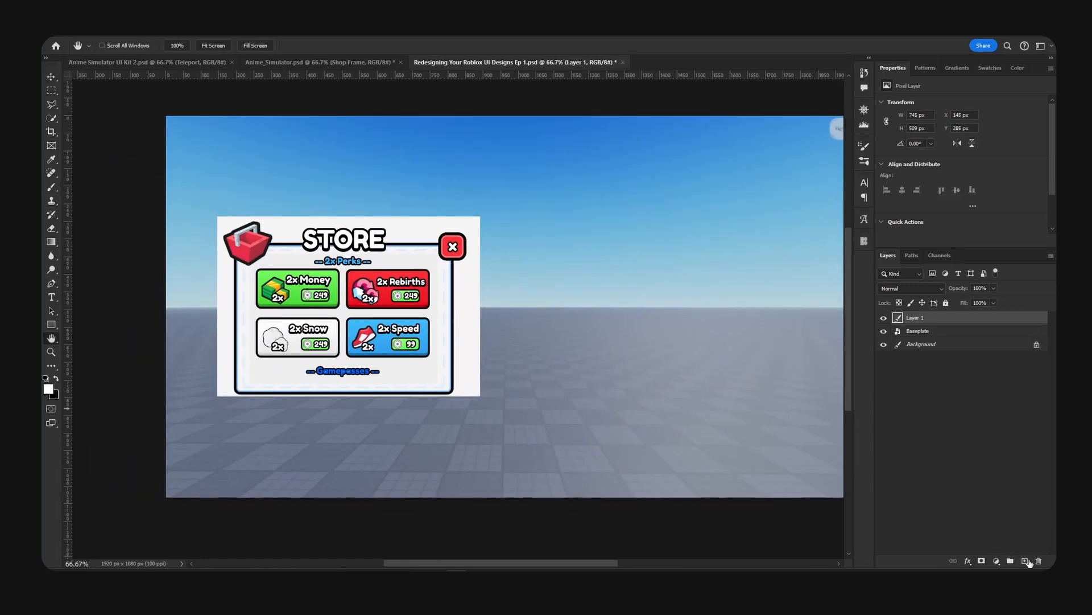
Draw a white rectangle of about 880 × 580 px with 35 px corner radius and place it beside the Store reference.
{"action": "left_click", "coordinate": [1025, 561]}
{"action": "left_click_drag", "start_coordinate": [617, 354], "coordinate": [558, 354]}
{"action": "left_click", "coordinate": [52, 324]}
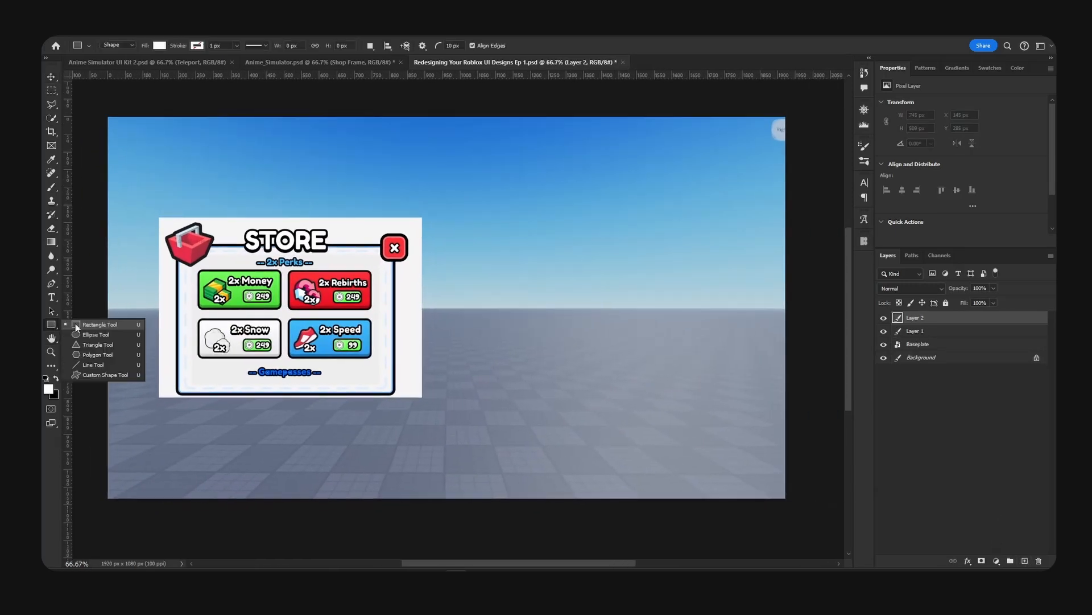
{"action": "left_click", "coordinate": [86, 321]}
{"action": "left_click", "coordinate": [458, 45]}
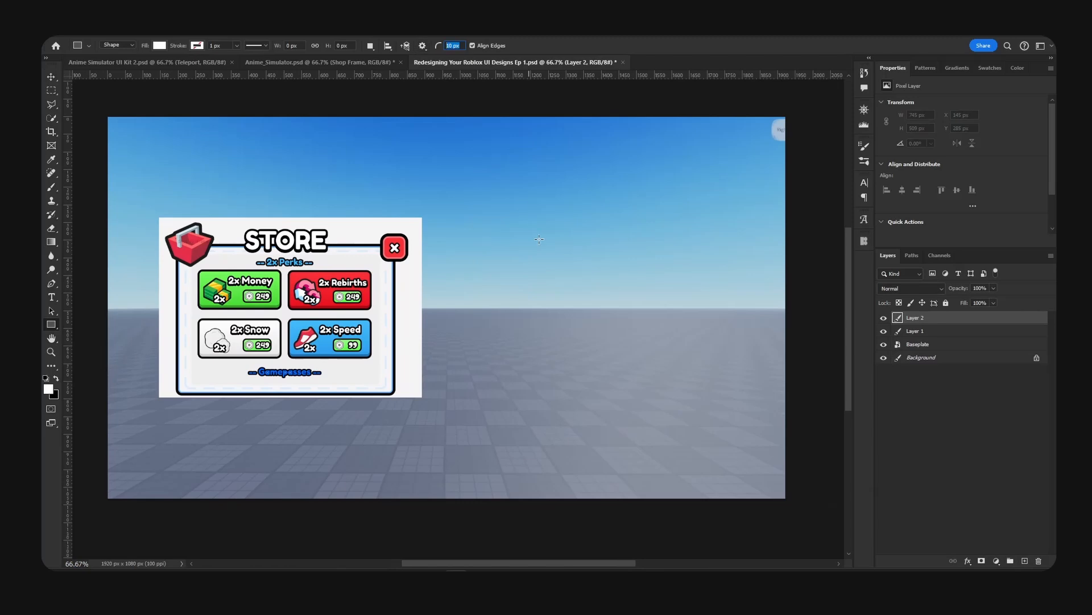
{"action": "type", "text": "35"}
{"action": "left_click_drag", "start_coordinate": [462, 193], "coordinate": [773, 398]}
{"action": "key", "text": "v"}
{"action": "left_click_drag", "start_coordinate": [701, 301], "coordinate": [676, 326]}
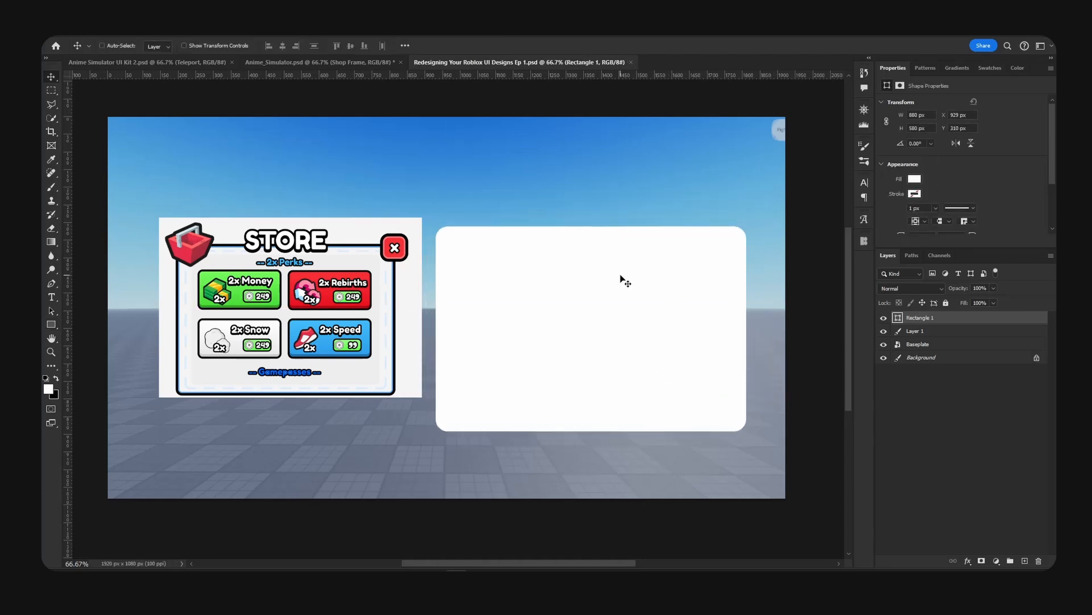
Duplicate the white rectangle and give the copy no fill and a 5 px blue stroke.
{"action": "key", "text": "ctrl+j"}
{"action": "left_click", "coordinate": [917, 179]}
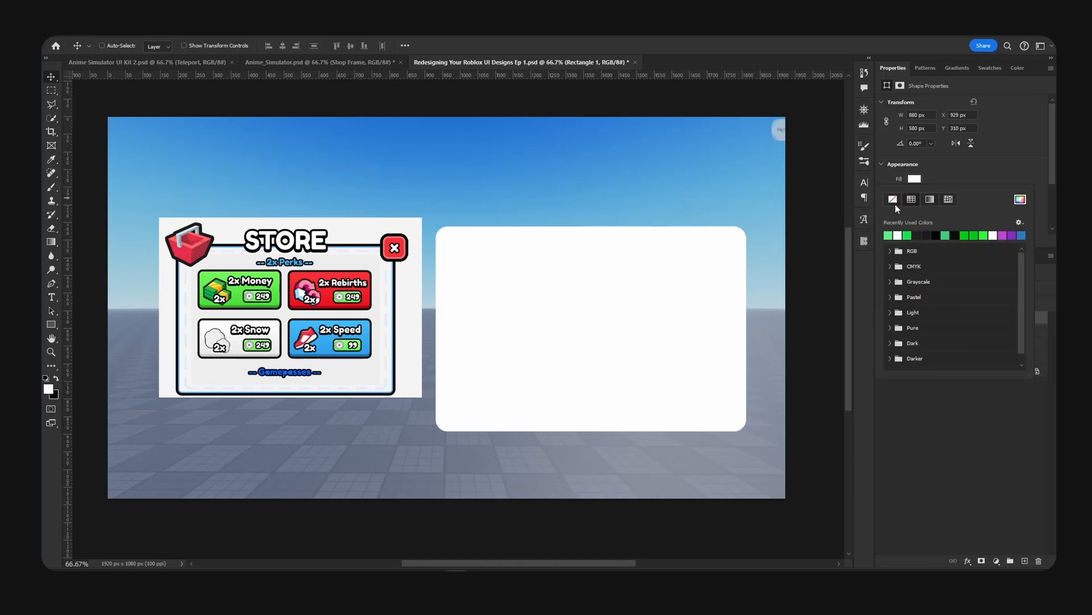
{"action": "left_click", "coordinate": [893, 199]}
{"action": "left_click", "coordinate": [915, 193]}
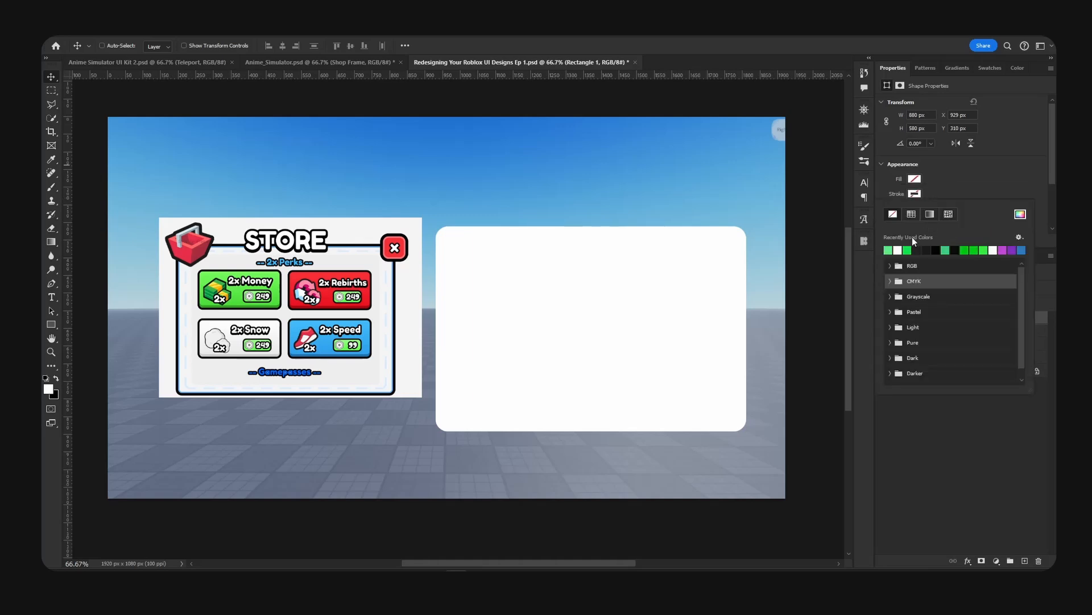
{"action": "left_click", "coordinate": [1022, 250]}
{"action": "left_click", "coordinate": [848, 236]}
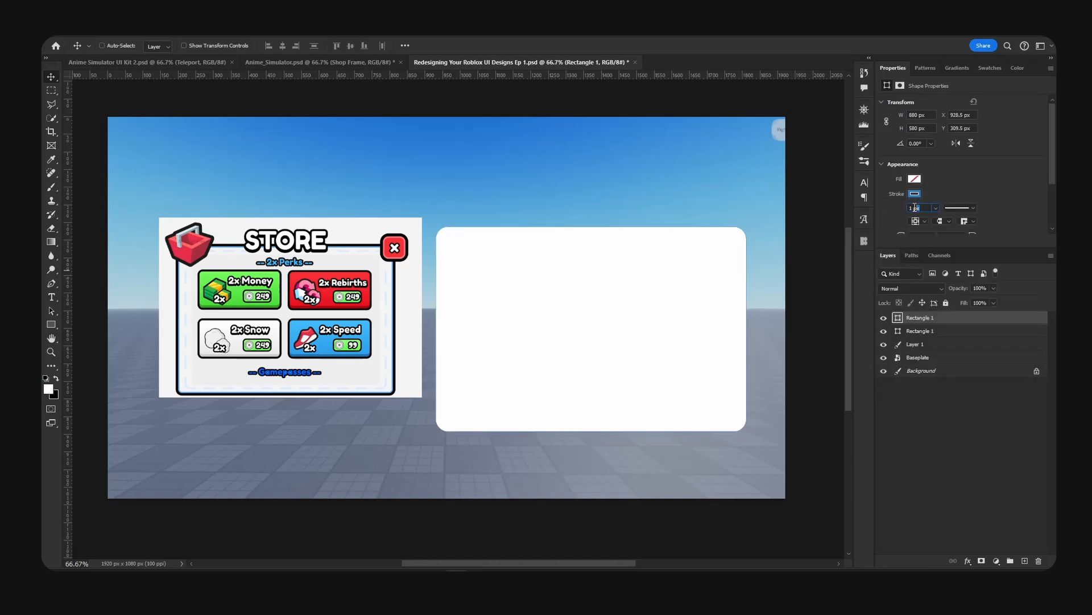
{"action": "type", "text": "5"}
{"action": "key", "text": "Return"}
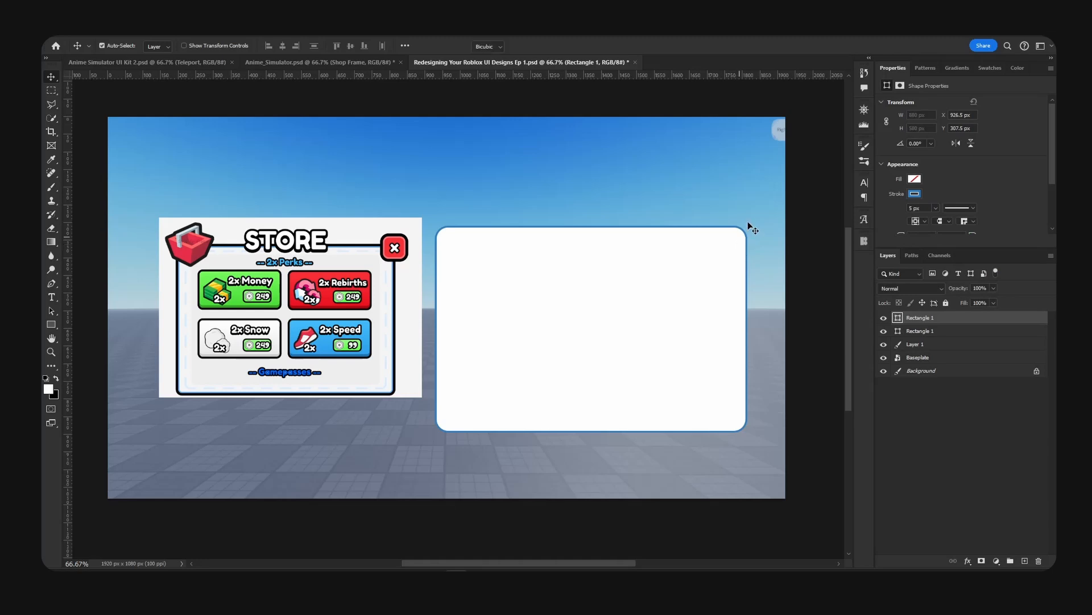
Scale the blue outline down to about 834 × 542 px inside the white panel and nudge it upward.
{"action": "key", "text": "ctrl+t"}
{"action": "left_click_drag", "start_coordinate": [747, 227], "coordinate": [740, 226]}
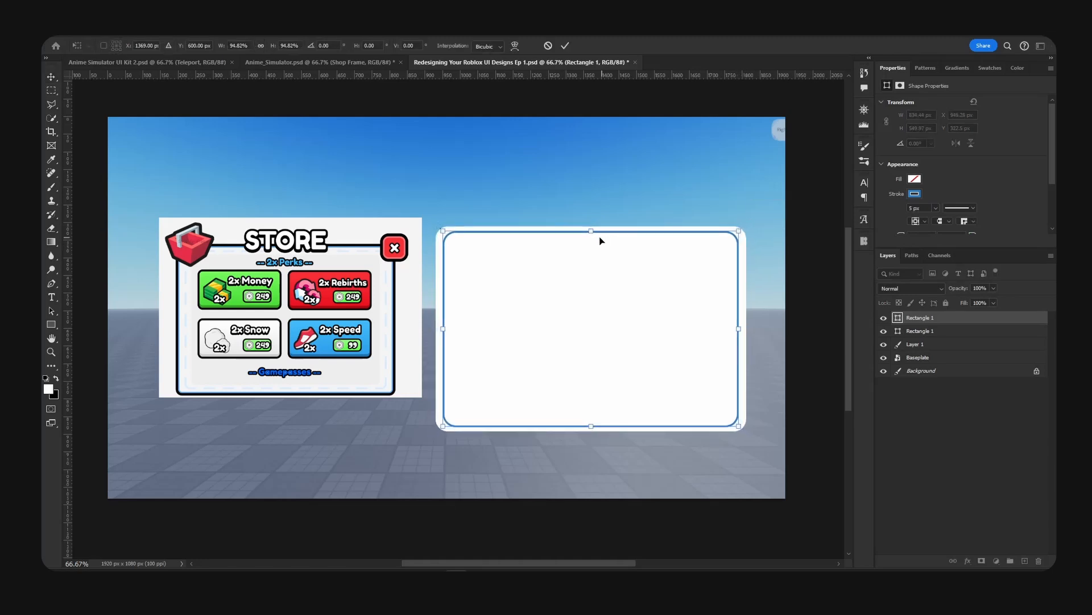
{"action": "left_click_drag", "start_coordinate": [590, 231], "coordinate": [592, 233]}
{"action": "key", "text": "Return"}
{"action": "key", "text": "Up"}
{"action": "key", "text": "Up"}
{"action": "key", "text": "Up"}
{"action": "key", "text": "Up"}
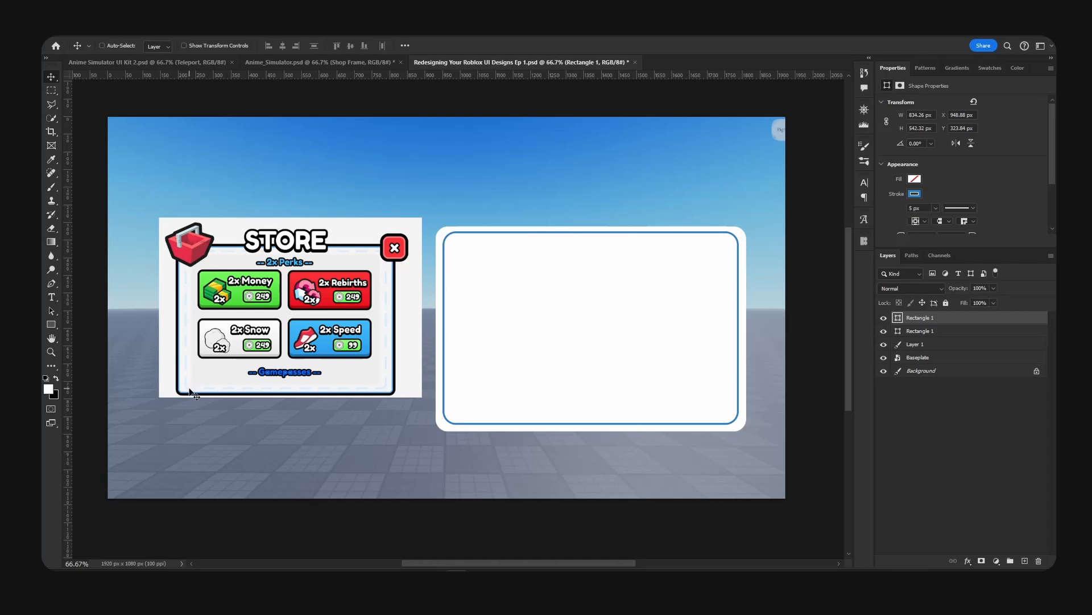
Widen the blue outline to about 855 px and nudge it 7 px left to centre it in the panel.
{"action": "key", "text": "ctrl+t"}
{"action": "left_click_drag", "start_coordinate": [739, 327], "coordinate": [746, 330]}
{"action": "key", "text": "Return"}
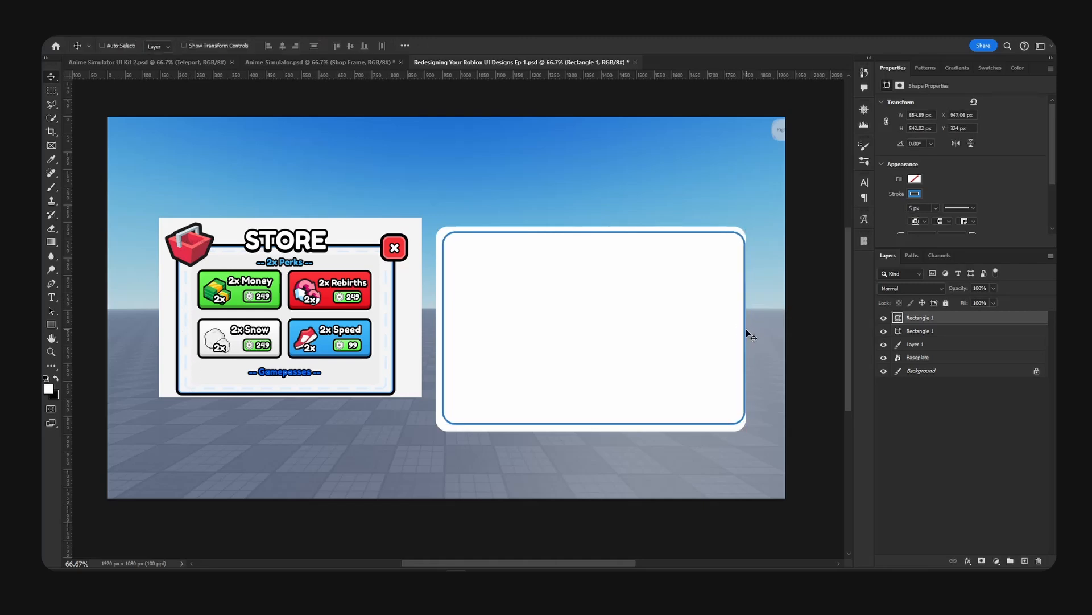
{"action": "key", "text": "Left"}
{"action": "key", "text": "Left"}
{"action": "key", "text": "Left"}
{"action": "key", "text": "Left"}
{"action": "key", "text": "Left"}
{"action": "key", "text": "Left"}
{"action": "key", "text": "Left"}
Set the blue outline's corner radii to 30 px.
{"action": "scroll", "coordinate": [930, 210], "scroll_direction": "down", "scroll_amount": 1}
{"action": "left_click", "coordinate": [916, 219]}
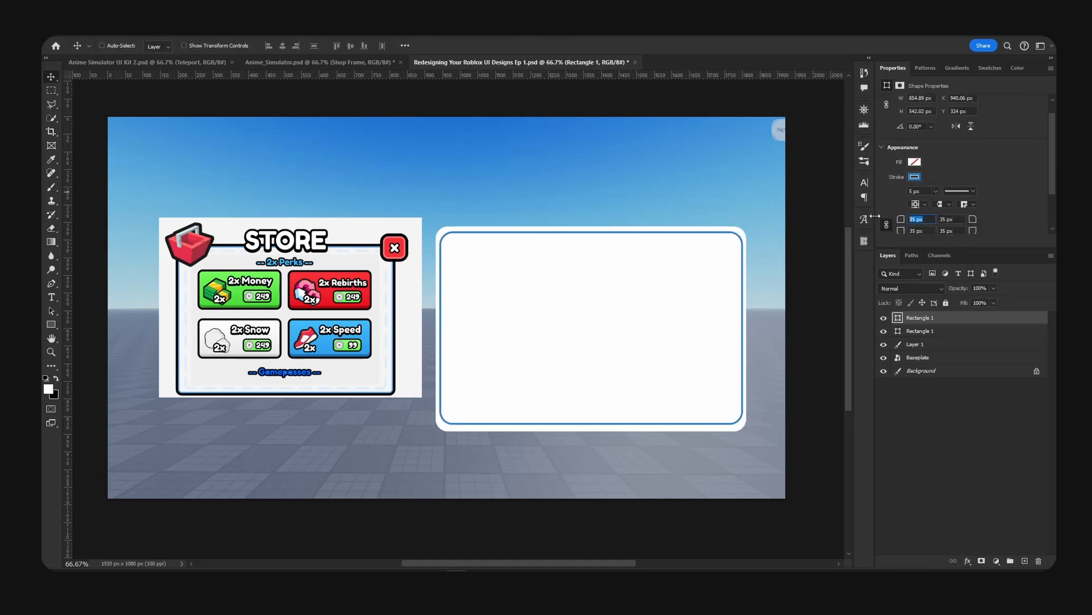
{"action": "type", "text": "30"}
{"action": "key", "text": "Return"}
Scale the blue outline down to about 842 px wide and extend its lower edge slightly.
{"action": "key", "text": "ctrl+t"}
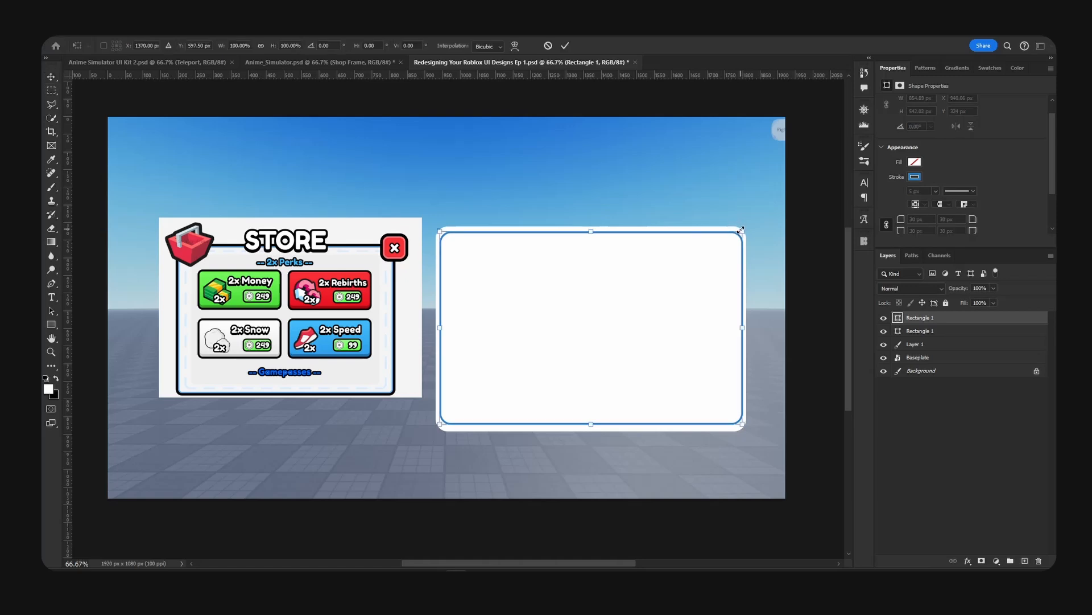
{"action": "left_click_drag", "start_coordinate": [742, 230], "coordinate": [738, 229]}
{"action": "left_click_drag", "start_coordinate": [591, 422], "coordinate": [591, 424]}
{"action": "key", "text": "Return"}
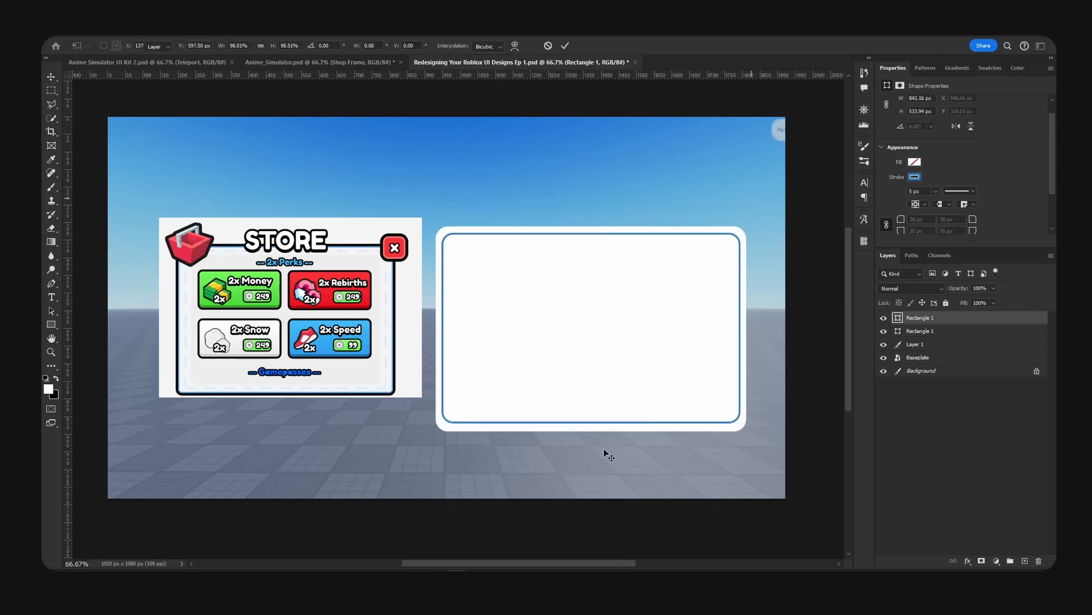
Give the blue outline a dashed stroke, 7 px wide and aligned to the inside.
{"action": "left_click", "coordinate": [973, 174]}
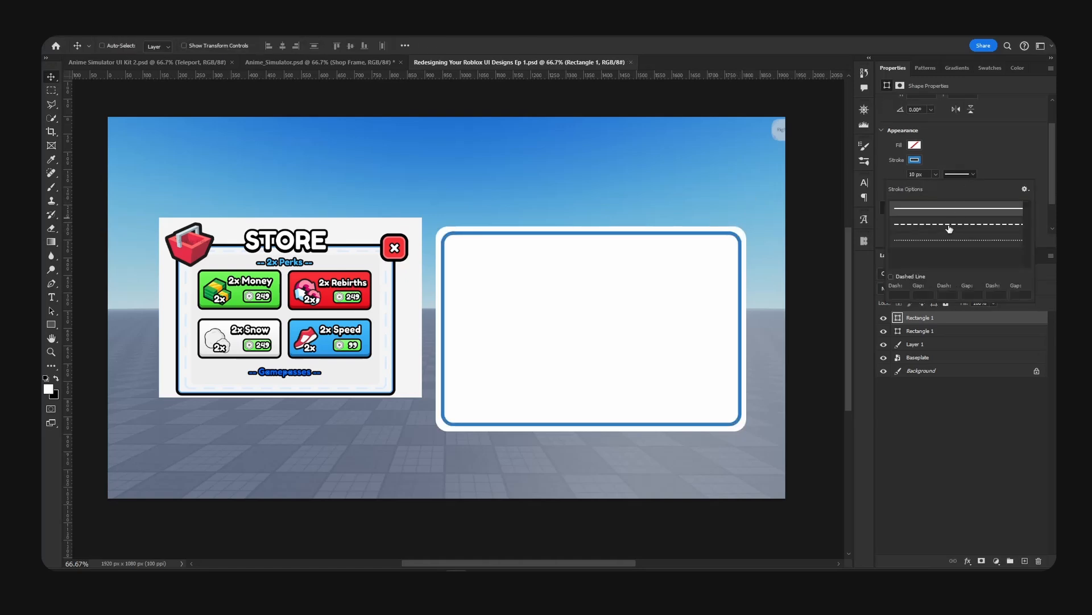
{"action": "left_click", "coordinate": [949, 224]}
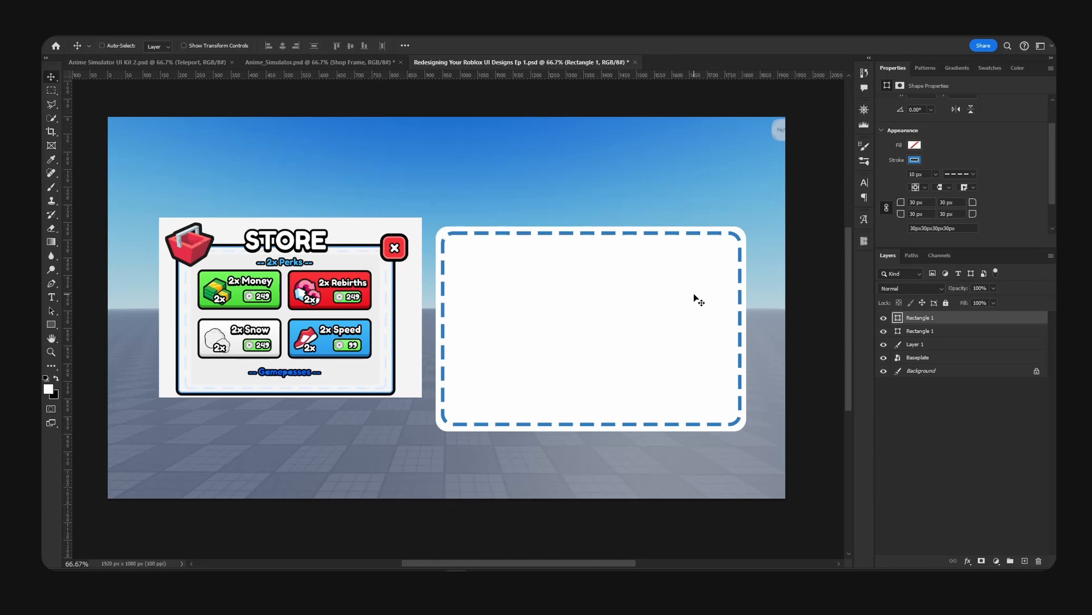
{"action": "left_click_drag", "start_coordinate": [927, 174], "coordinate": [867, 177]}
{"action": "type", "text": "5"}
{"action": "key", "text": "Return"}
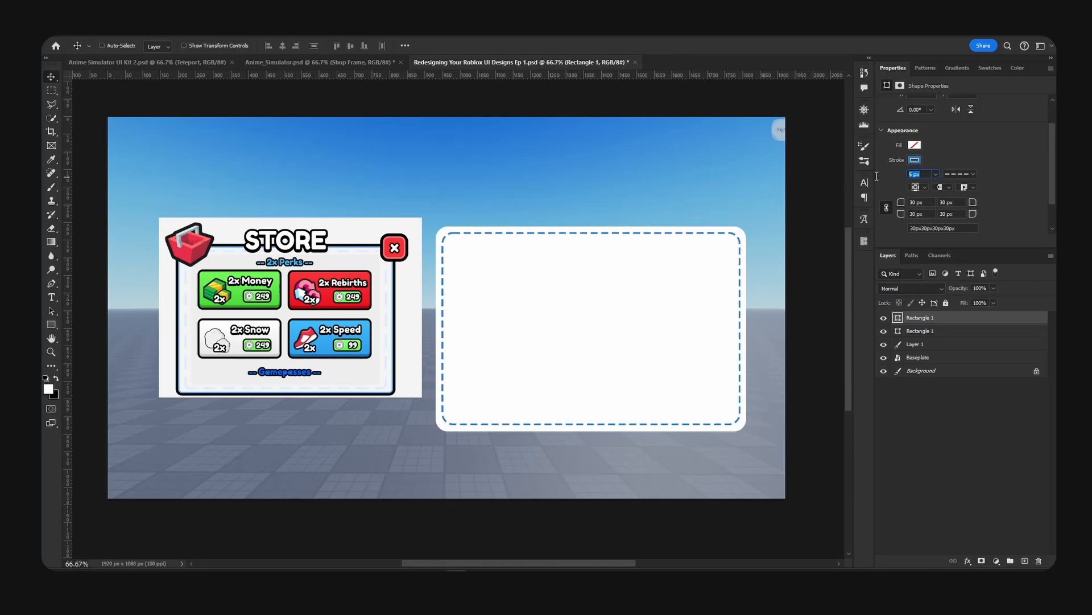
{"action": "type", "text": "7"}
{"action": "key", "text": "Return"}
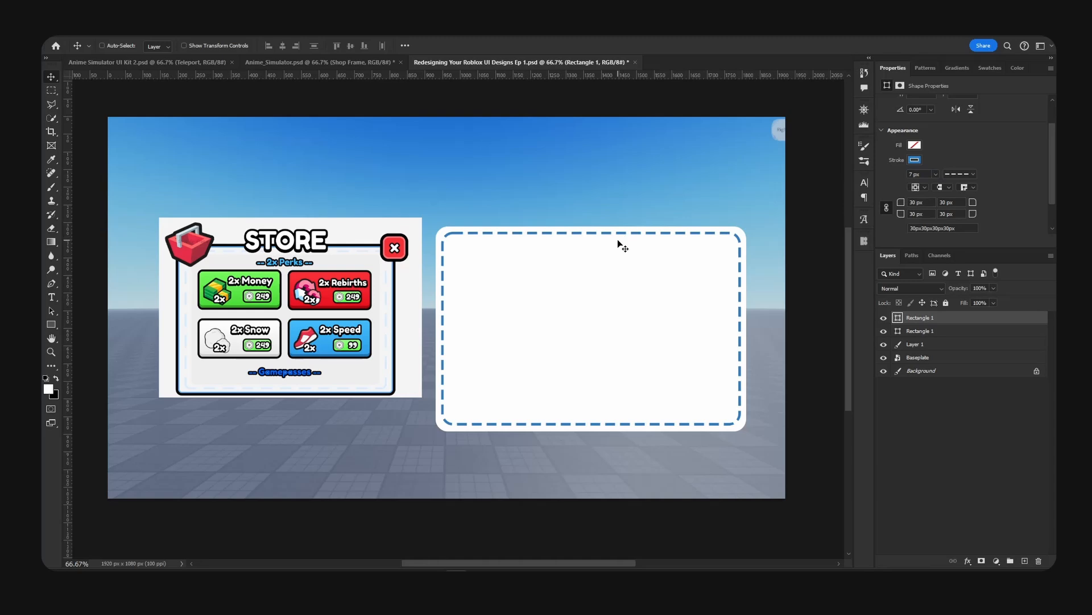
{"action": "left_click", "coordinate": [970, 190]}
{"action": "left_click", "coordinate": [924, 201]}
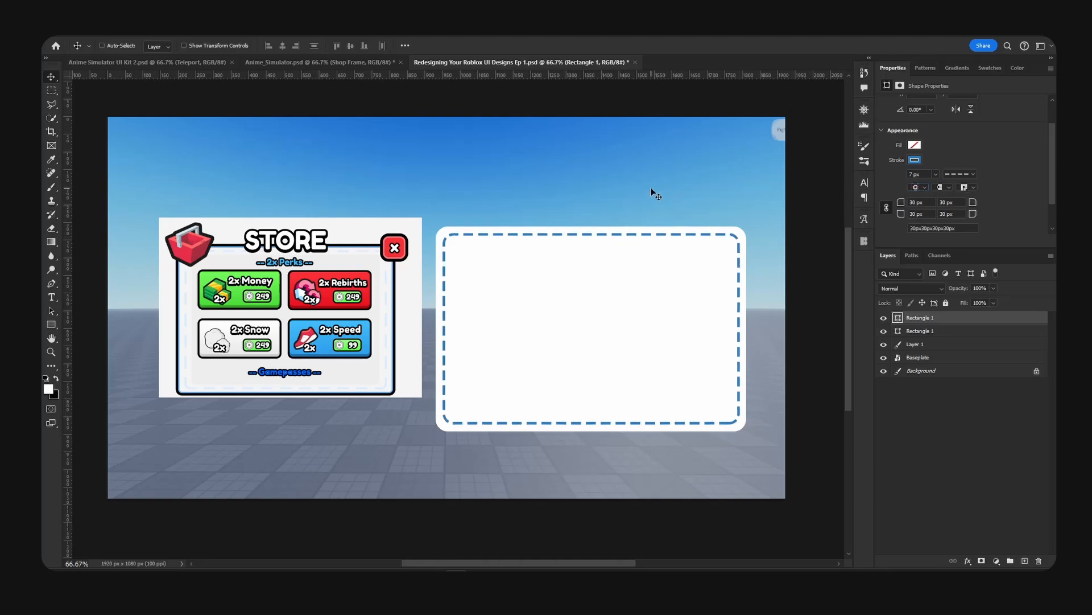
Change the stroke colour of the dashed inner outline to a very pale blue.
{"action": "left_click", "coordinate": [914, 159]}
{"action": "left_click", "coordinate": [1020, 180]}
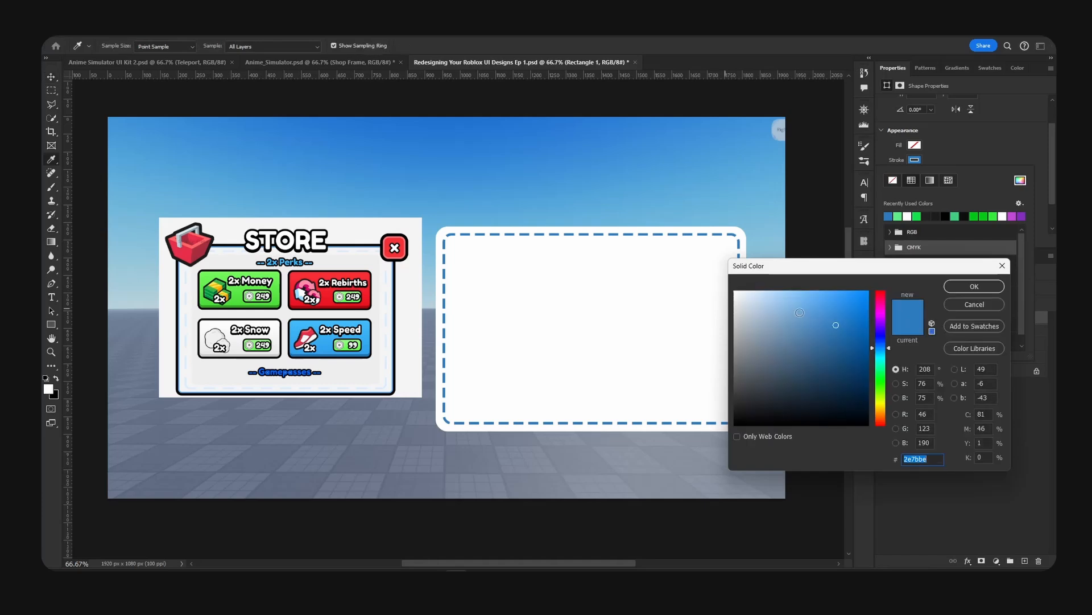
{"action": "left_click_drag", "start_coordinate": [759, 303], "coordinate": [764, 293]}
{"action": "left_click", "coordinate": [974, 286]}
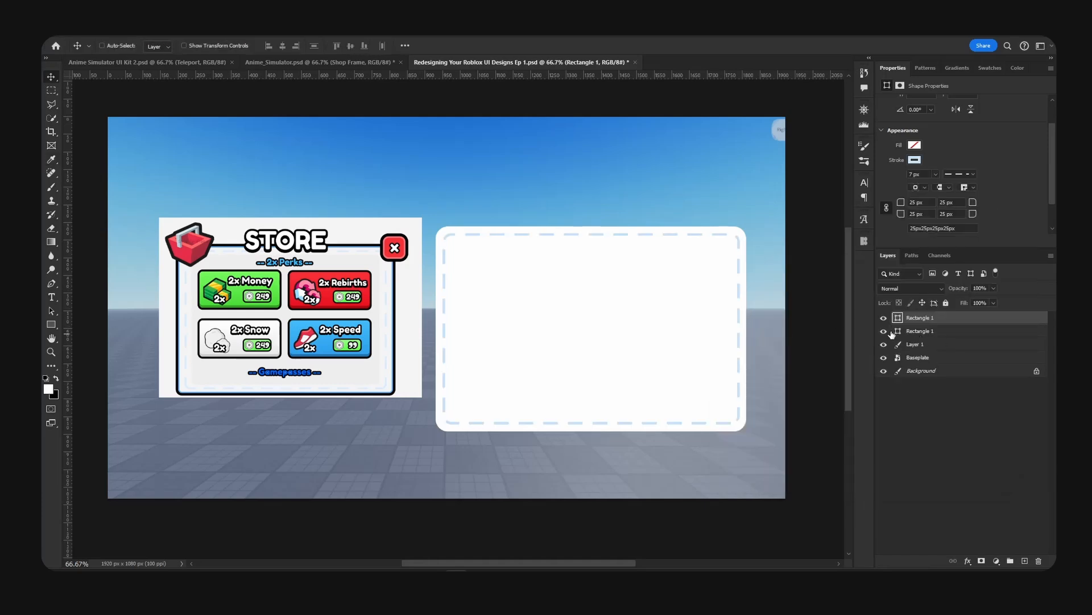
Add a 7 px outside Stroke effect to the white rounded panel.
{"action": "left_click", "coordinate": [884, 331]}
{"action": "left_click", "coordinate": [884, 331]}
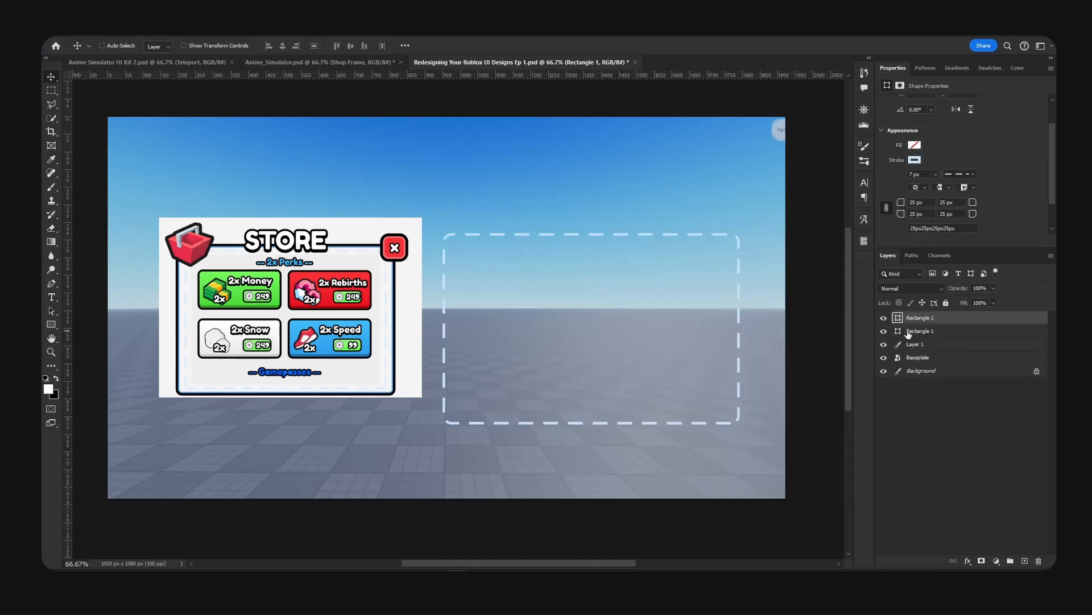
{"action": "left_click", "coordinate": [946, 333]}
{"action": "double_click", "coordinate": [981, 335]}
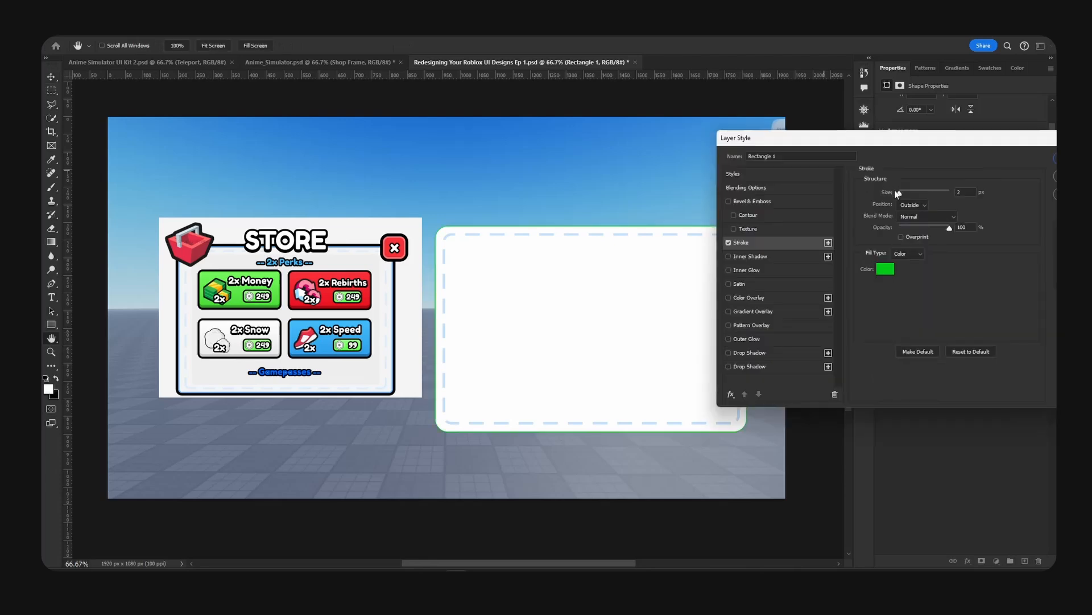
{"action": "left_click_drag", "start_coordinate": [768, 140], "coordinate": [608, 190]}
{"action": "type", "text": "5"}
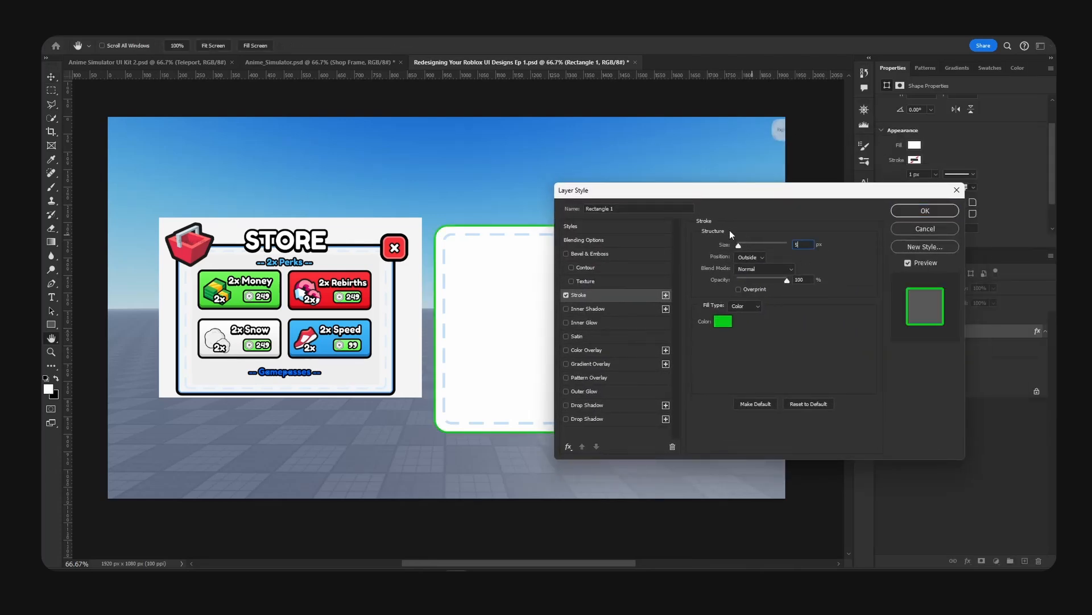
{"action": "type", "text": "7"}
Colour the panel's Stroke effect #00b4ff and set its size to 5 px.
{"action": "left_click_drag", "start_coordinate": [707, 197], "coordinate": [808, 144]}
{"action": "left_click", "coordinate": [825, 268]}
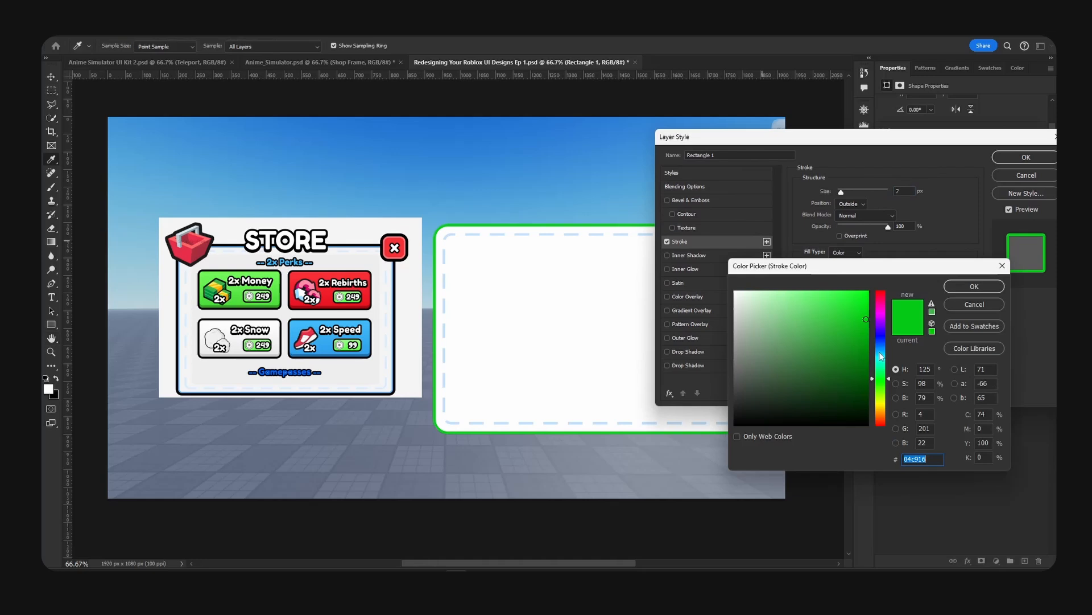
{"action": "type", "text": "00b4ff"}
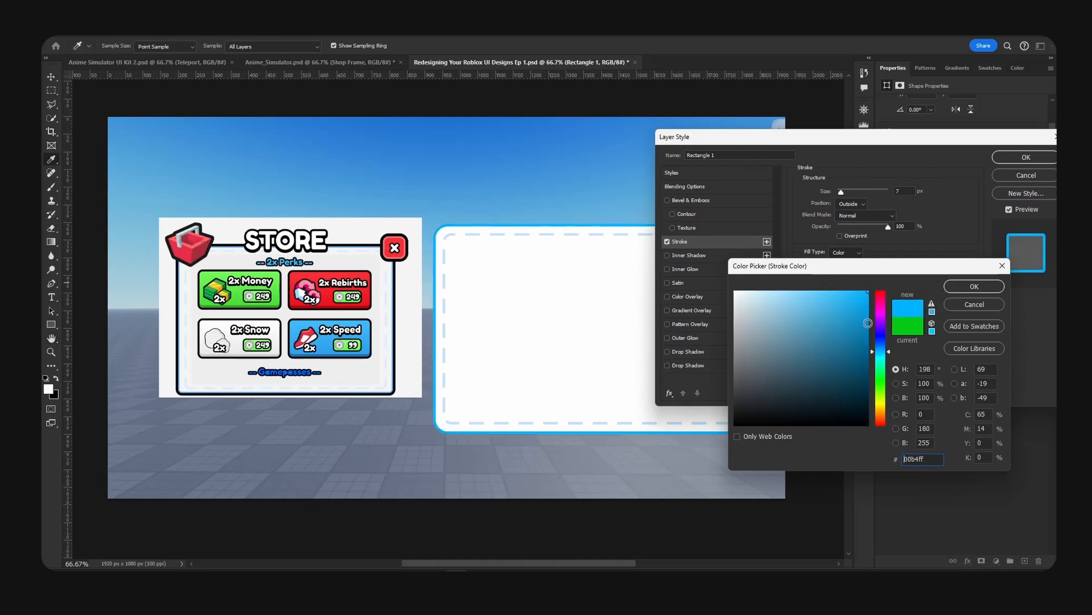
{"action": "left_click", "coordinate": [995, 293]}
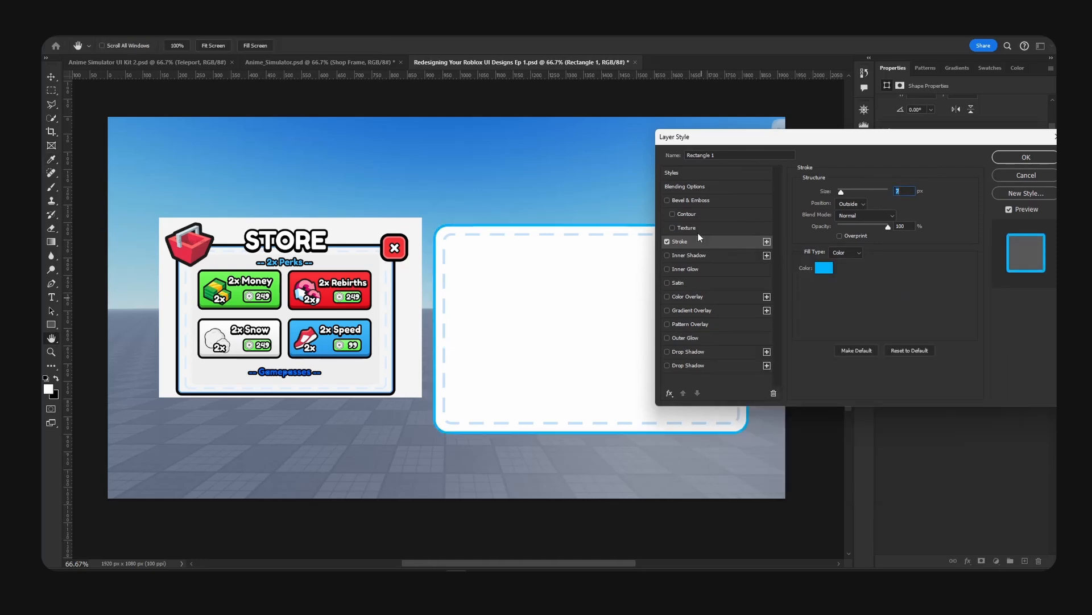
{"action": "mouse_move", "coordinate": [825, 137]}
{"action": "left_mouse_down"}
{"action": "mouse_move", "coordinate": [836, 145]}
{"action": "mouse_move", "coordinate": [747, 121]}
{"action": "mouse_move", "coordinate": [944, 128]}
{"action": "mouse_move", "coordinate": [677, 127]}
{"action": "left_mouse_up"}
{"action": "type", "text": "5"}
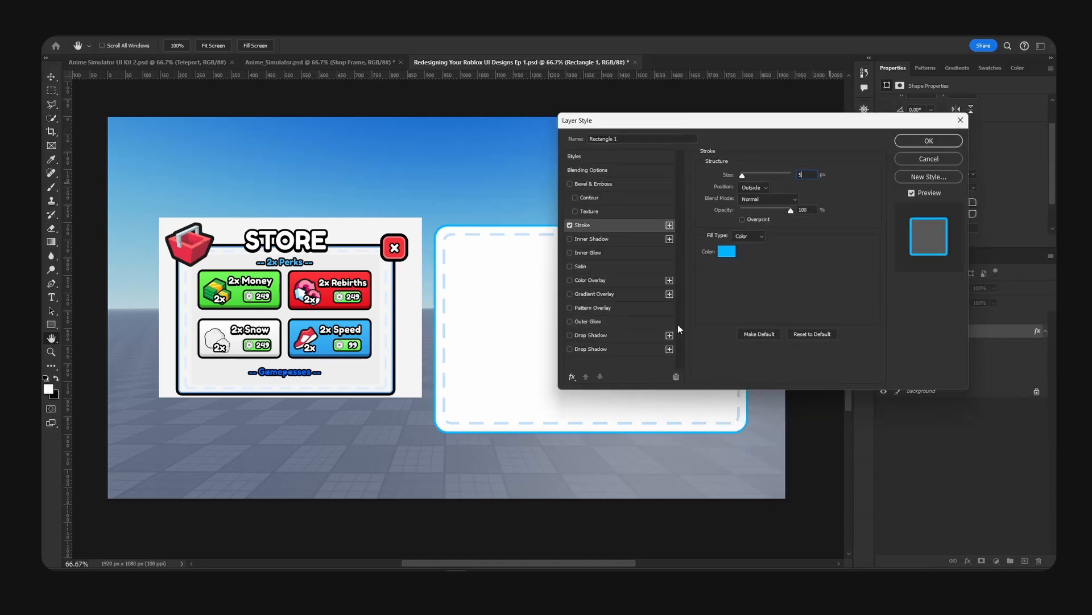
Add a Drop Shadow effect to the white panel and colour it black.
{"action": "left_click", "coordinate": [610, 348]}
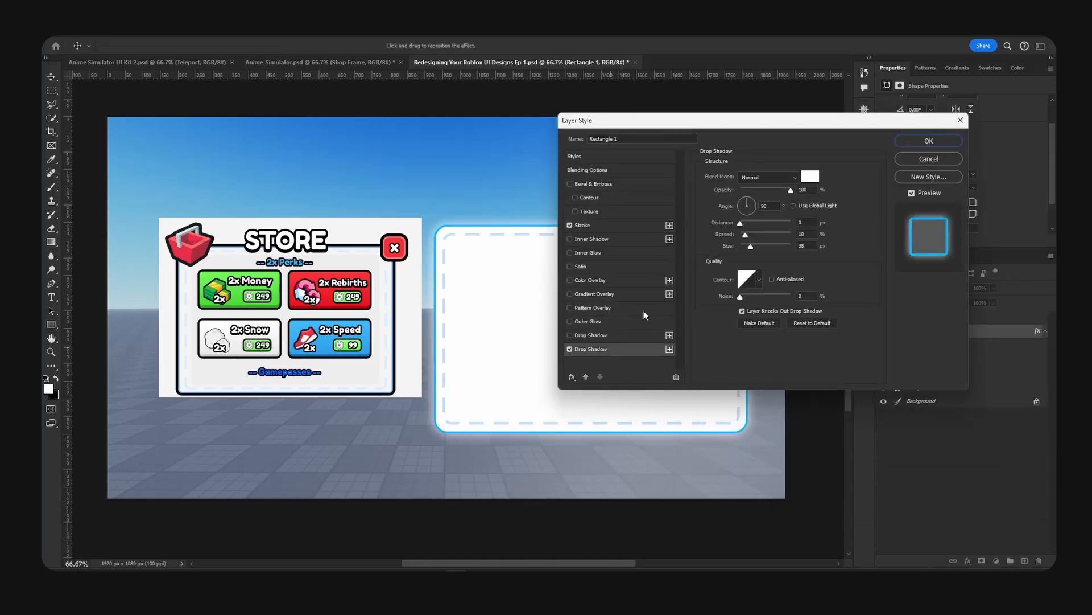
{"action": "left_click", "coordinate": [809, 177]}
{"action": "left_click_drag", "start_coordinate": [848, 385], "coordinate": [854, 435]}
{"action": "left_click", "coordinate": [976, 291]}
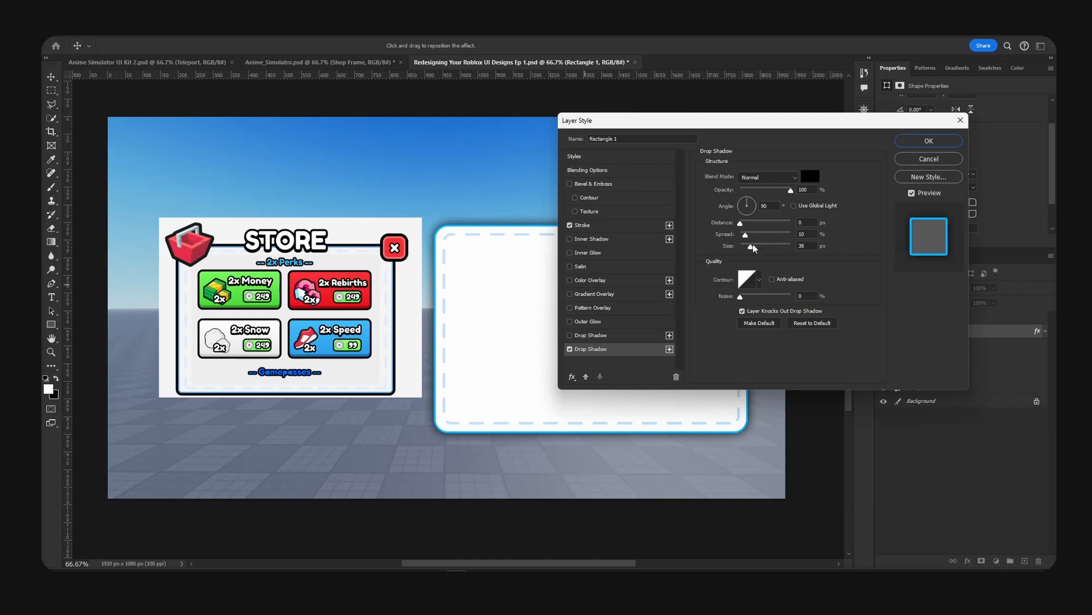
Set the panel's drop shadow to 100% spread and 12 px size to form a solid outer border.
{"action": "mouse_move", "coordinate": [745, 235]}
{"action": "left_mouse_down"}
{"action": "mouse_move", "coordinate": [792, 234]}
{"action": "mouse_move", "coordinate": [746, 246]}
{"action": "left_mouse_up"}
{"action": "left_click_drag", "start_coordinate": [802, 126], "coordinate": [934, 104]}
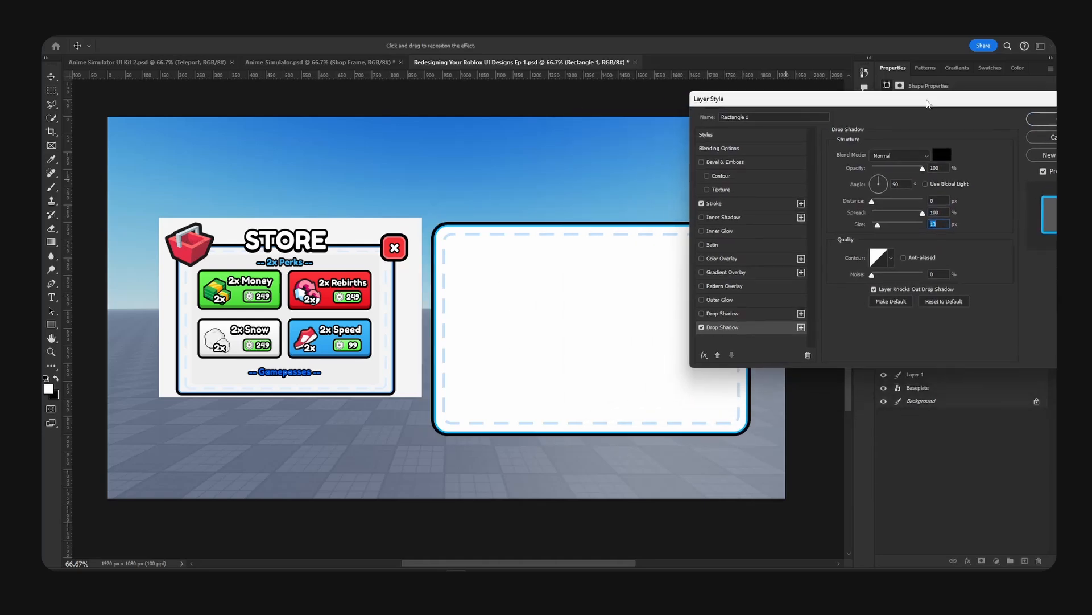
{"action": "type", "text": "10"}
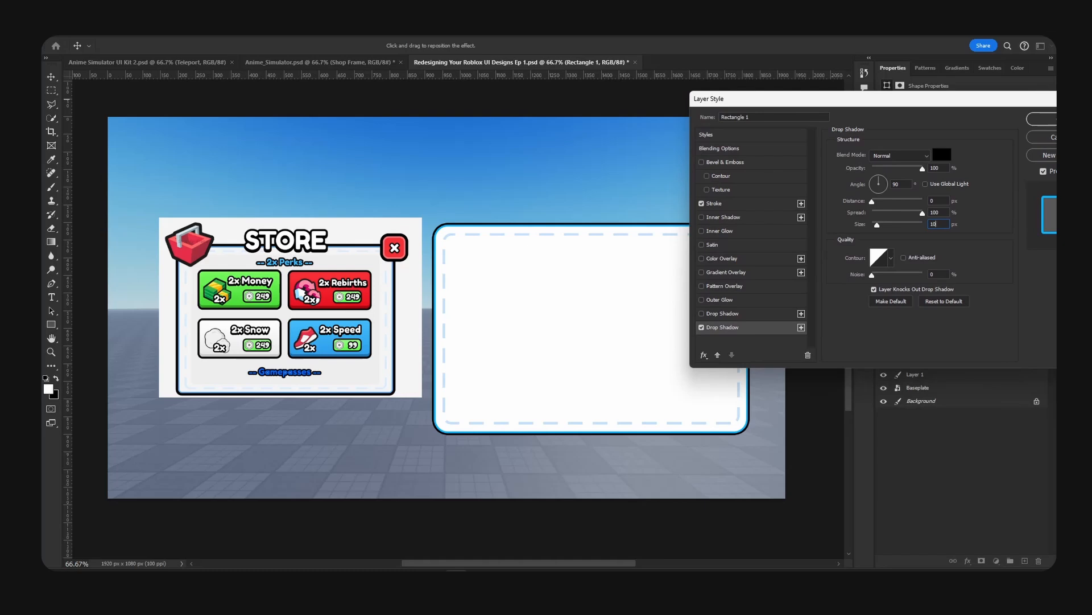
{"action": "key", "text": "BackSpace"}
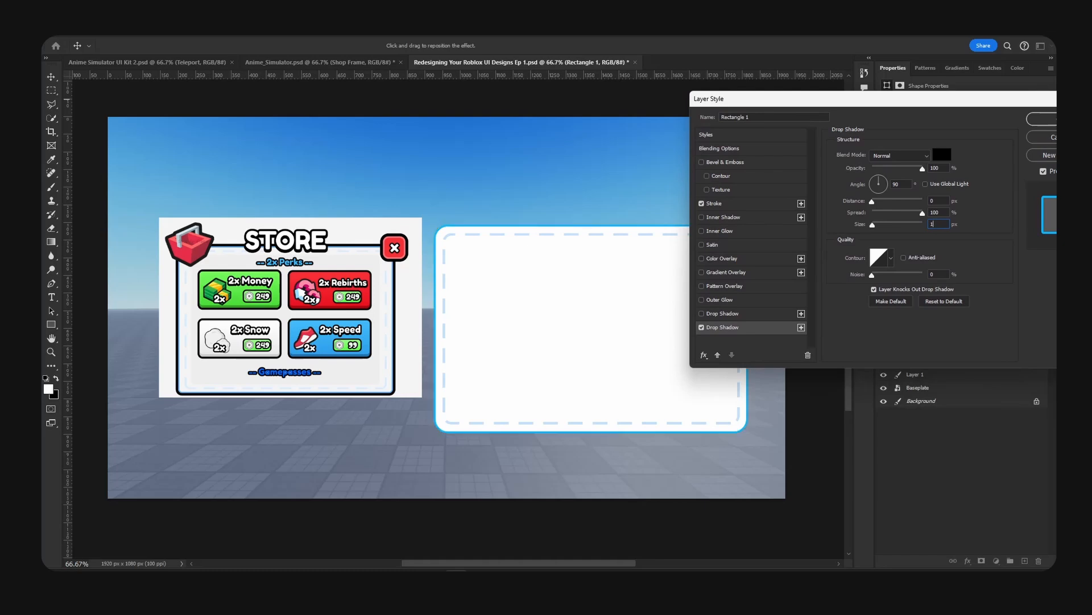
{"action": "type", "text": "5"}
{"action": "key", "text": "Return"}
{"action": "left_click", "coordinate": [1046, 330]}
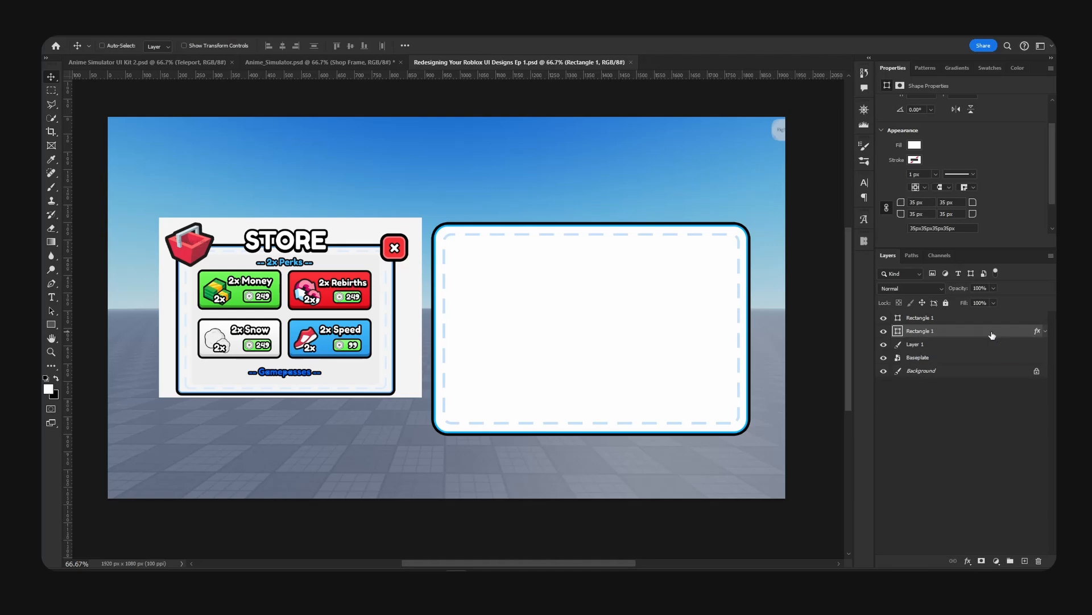
Recolour the panel's drop shadow to dark blue #00374e.
{"action": "double_click", "coordinate": [993, 332]}
{"action": "left_click", "coordinate": [677, 327]}
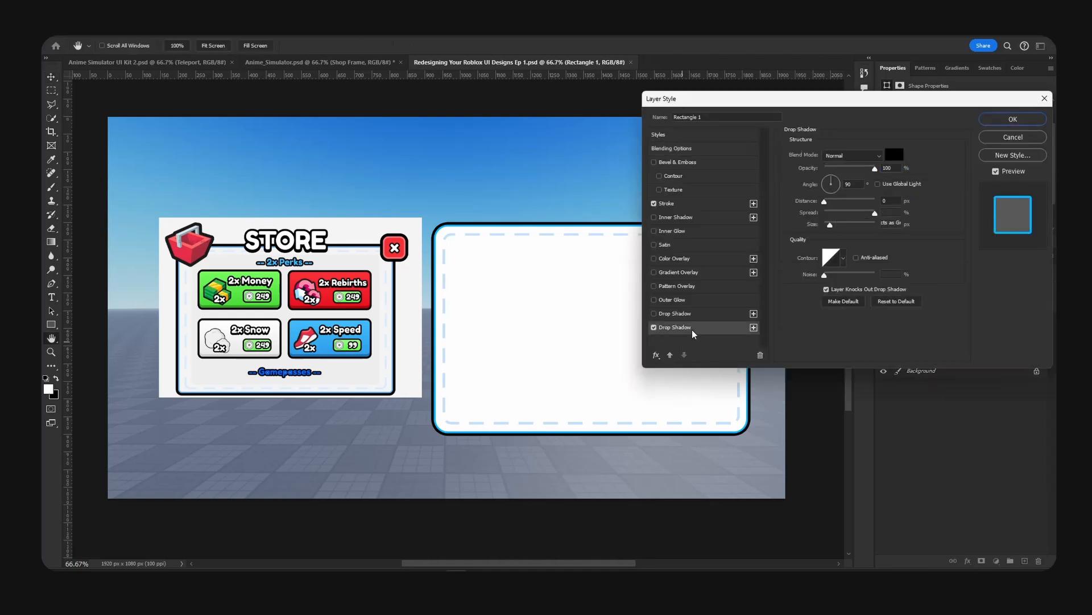
{"action": "left_click", "coordinate": [893, 159]}
{"action": "type", "text": "00b4ff"}
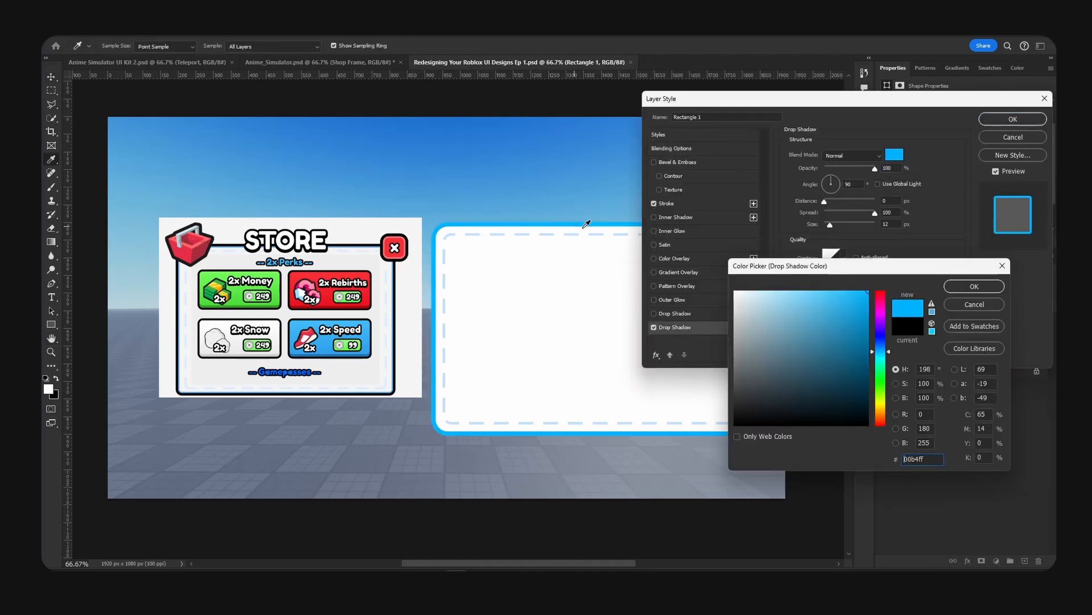
{"action": "left_click", "coordinate": [868, 372]}
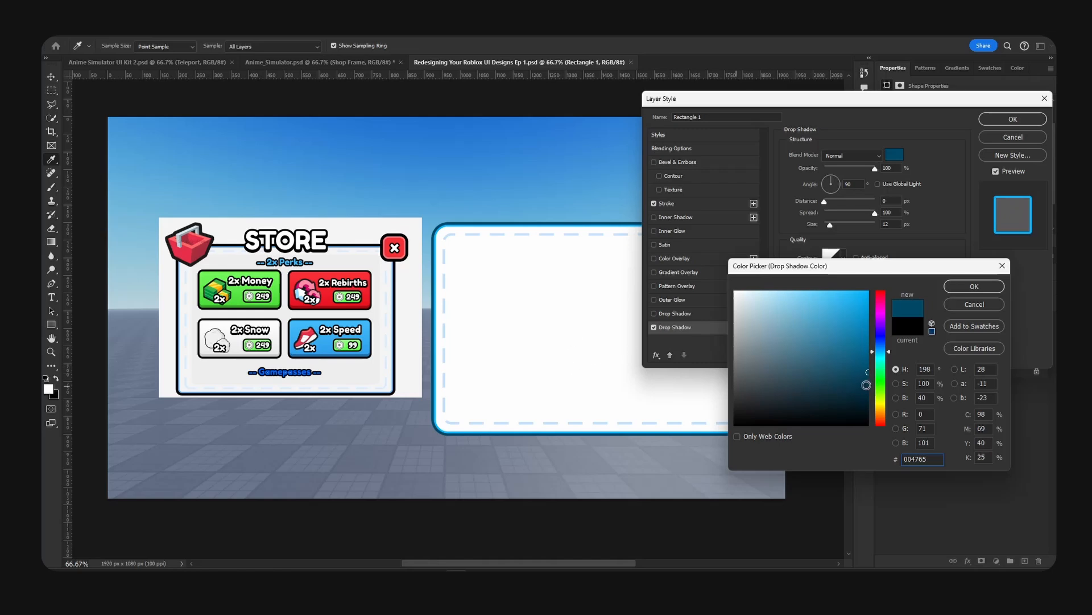
{"action": "left_click", "coordinate": [868, 385]}
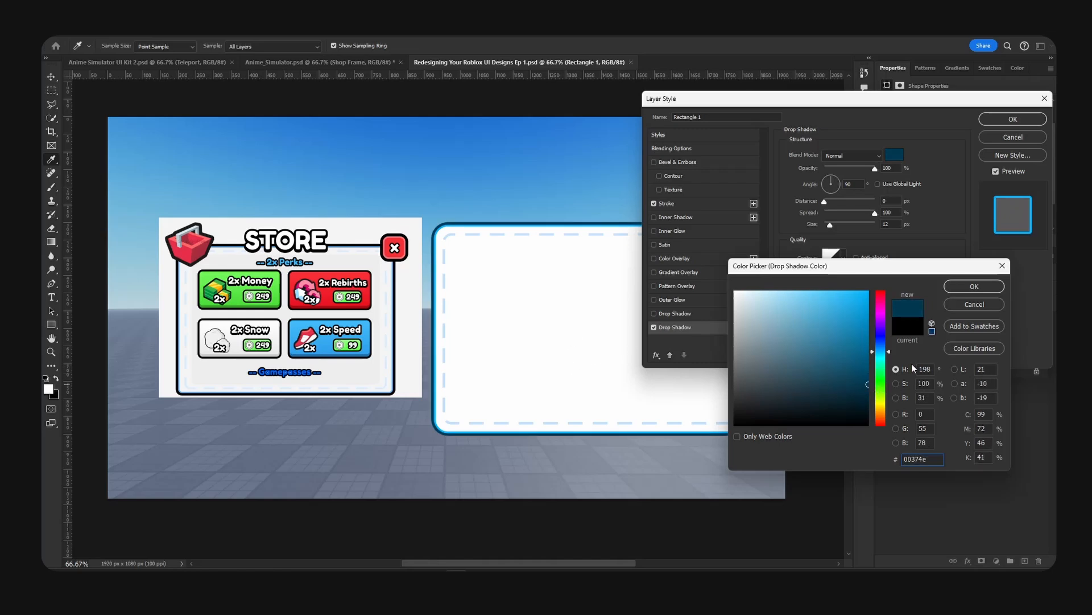
{"action": "left_click", "coordinate": [974, 287]}
{"action": "key", "text": "Return"}
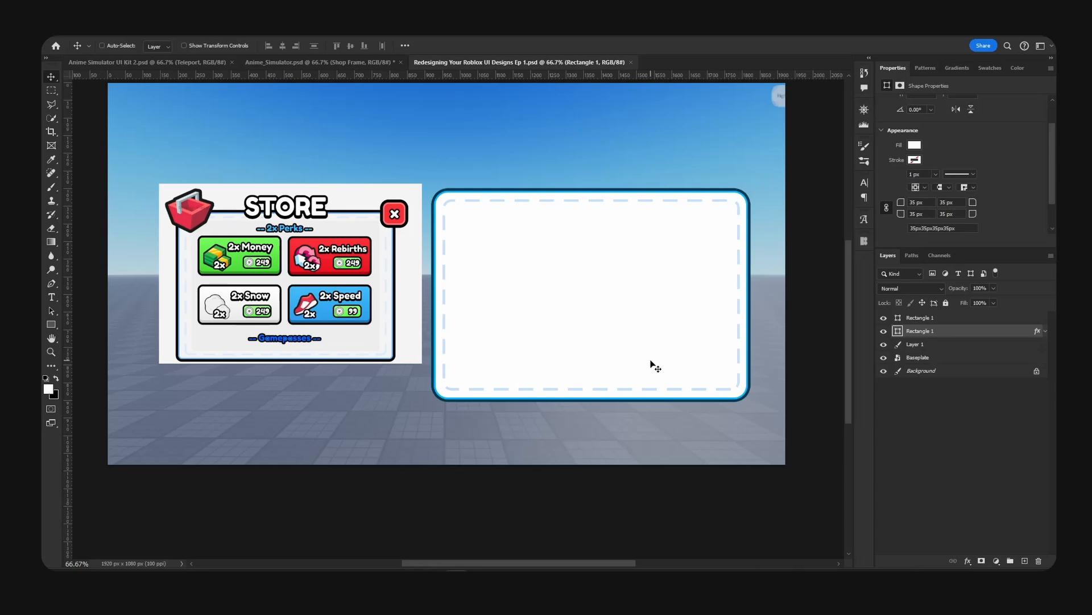
Set the Type tool's font to Fredoka One Regular, with the dashed outline's layer active.
{"action": "left_click", "coordinate": [945, 319]}
{"action": "key", "text": "t"}
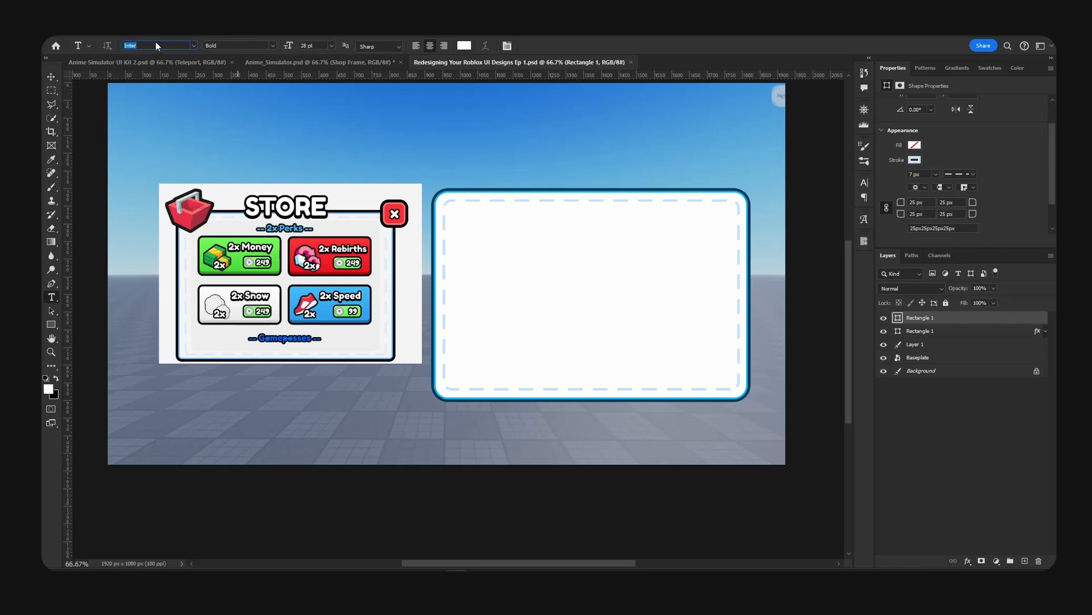
{"action": "type", "text": "Sitka"}
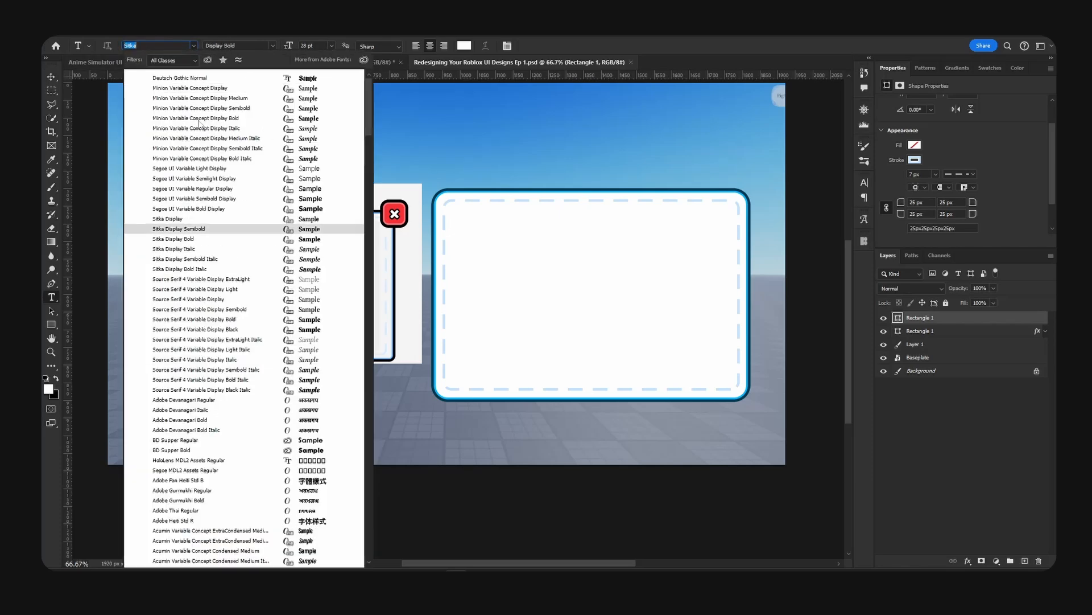
{"action": "type", "text": "fred"}
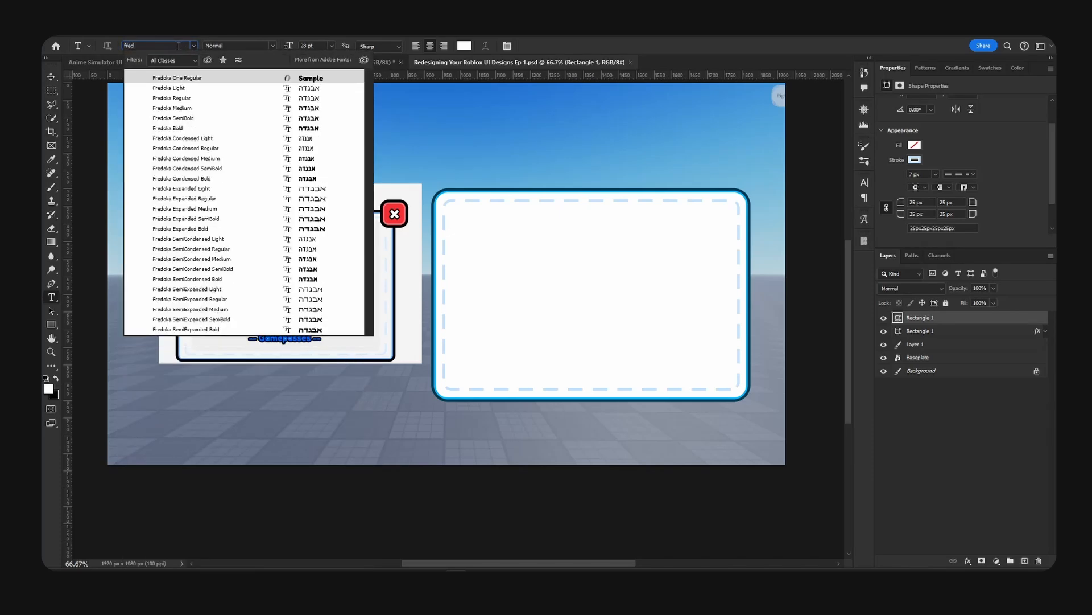
{"action": "key", "text": "Return"}
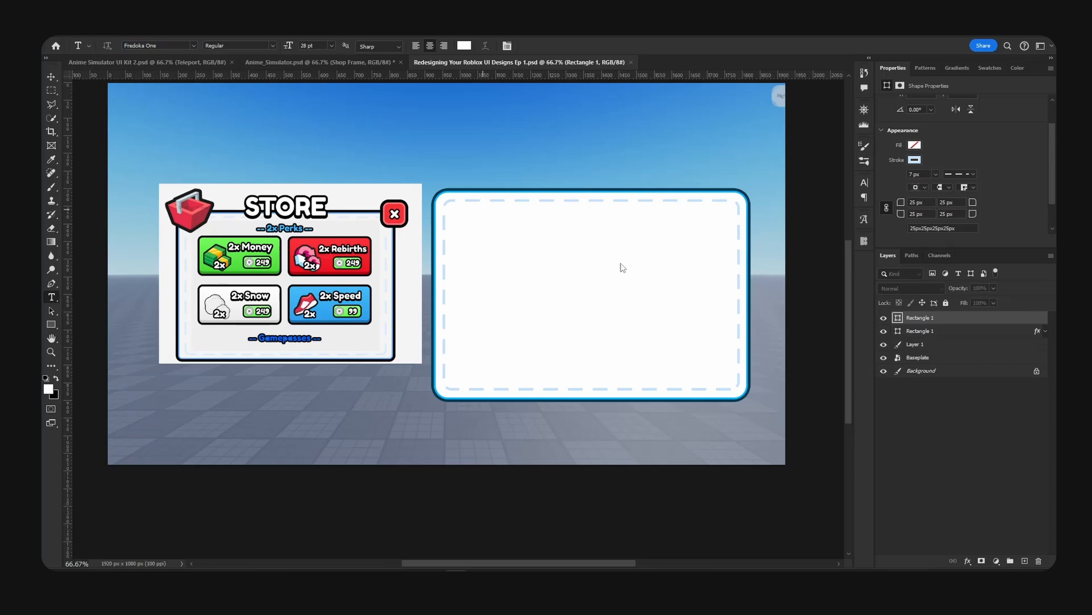
Add the heading text "Store" at 56 pt and move it into the sky above the panel.
{"action": "left_click", "coordinate": [623, 267]}
{"action": "type", "text": "SHOP"}
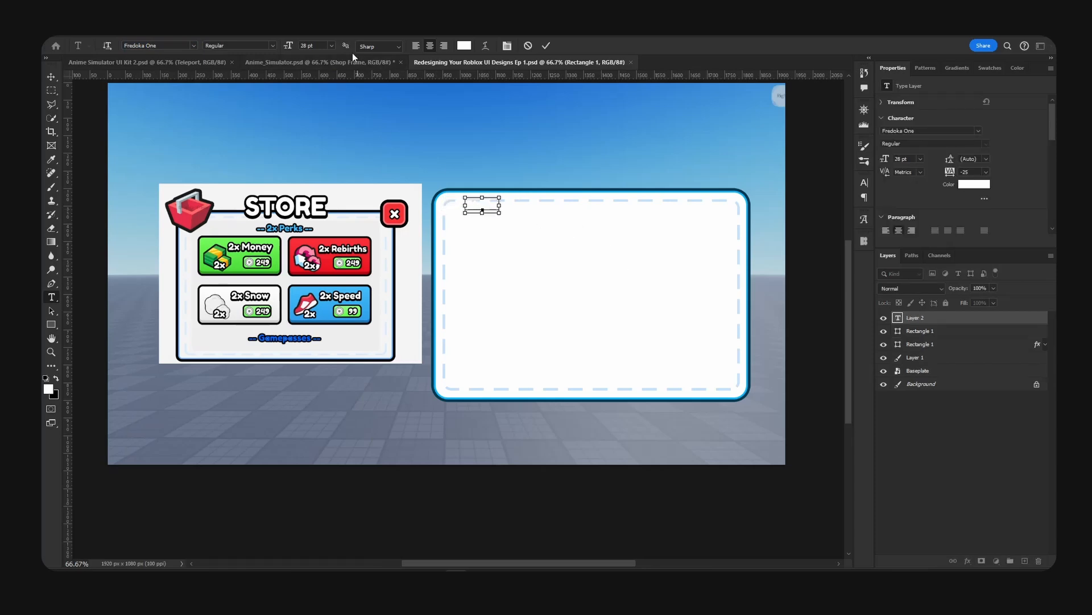
{"action": "key", "text": "ctrl+a"}
{"action": "left_click", "coordinate": [286, 46]}
{"action": "type", "text": "56"}
{"action": "key", "text": "Return"}
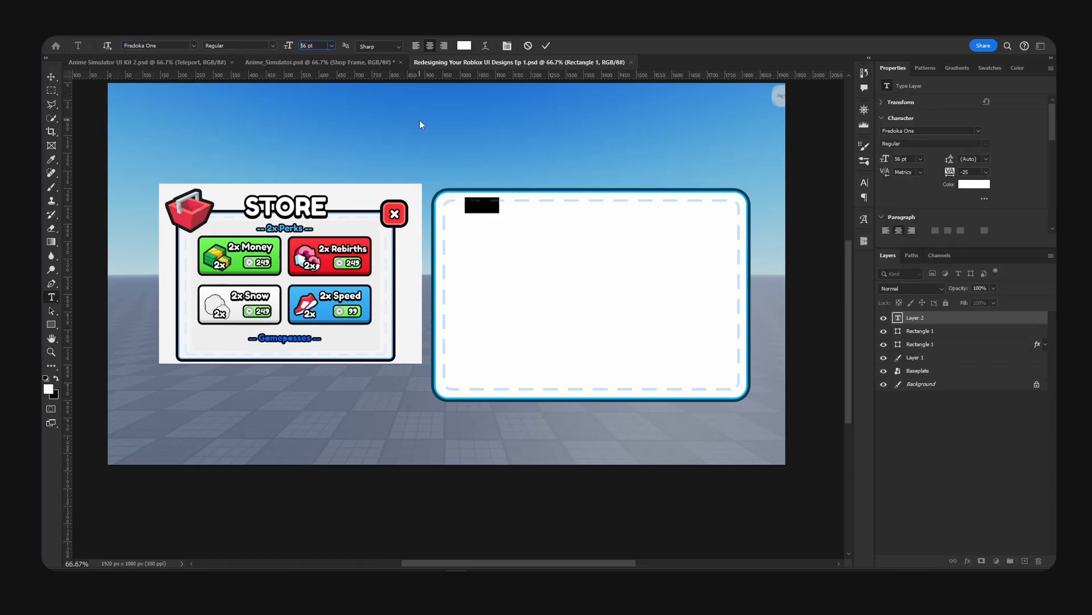
{"action": "left_click", "coordinate": [51, 77]}
{"action": "left_click_drag", "start_coordinate": [532, 225], "coordinate": [539, 159]}
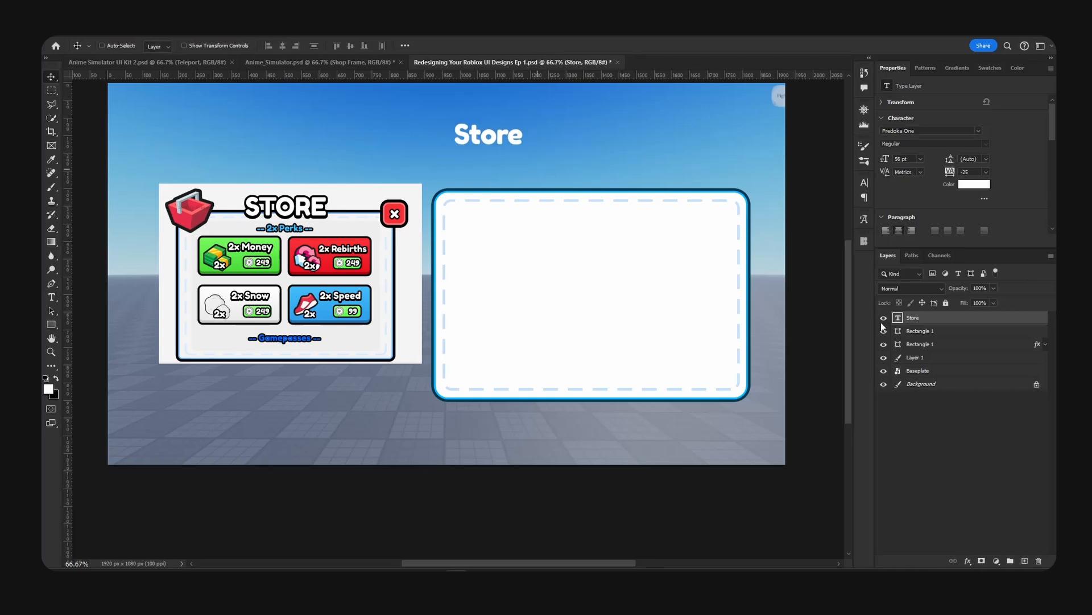
Add a 5 px outside Stroke effect to the Store heading in #00374e, sampled from the panel's dark border.
{"action": "double_click", "coordinate": [945, 320]}
{"action": "left_click", "coordinate": [668, 204]}
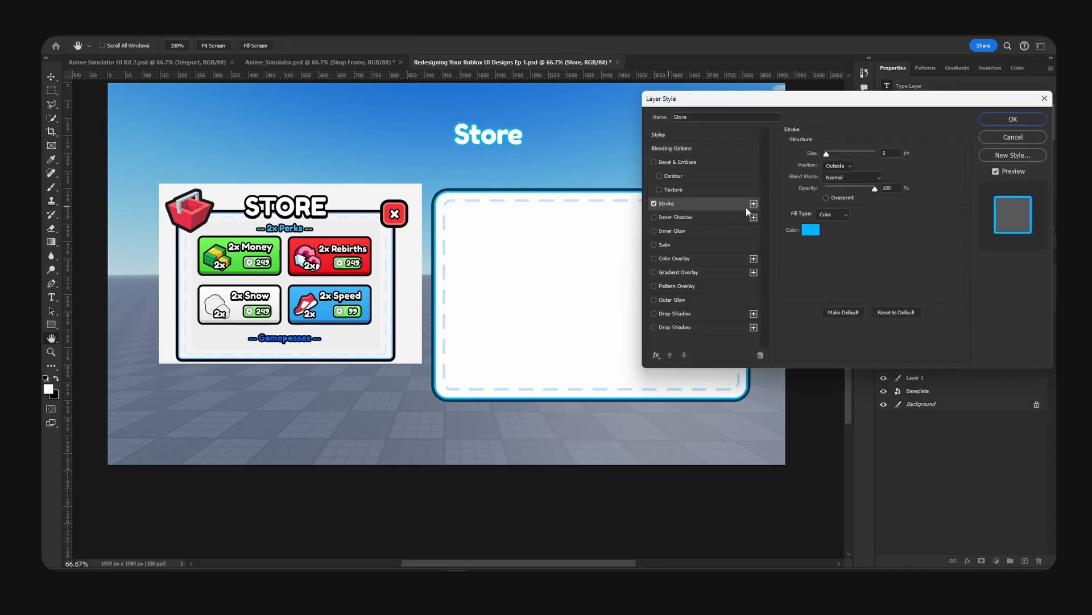
{"action": "left_click", "coordinate": [811, 230]}
{"action": "left_click", "coordinate": [496, 189]}
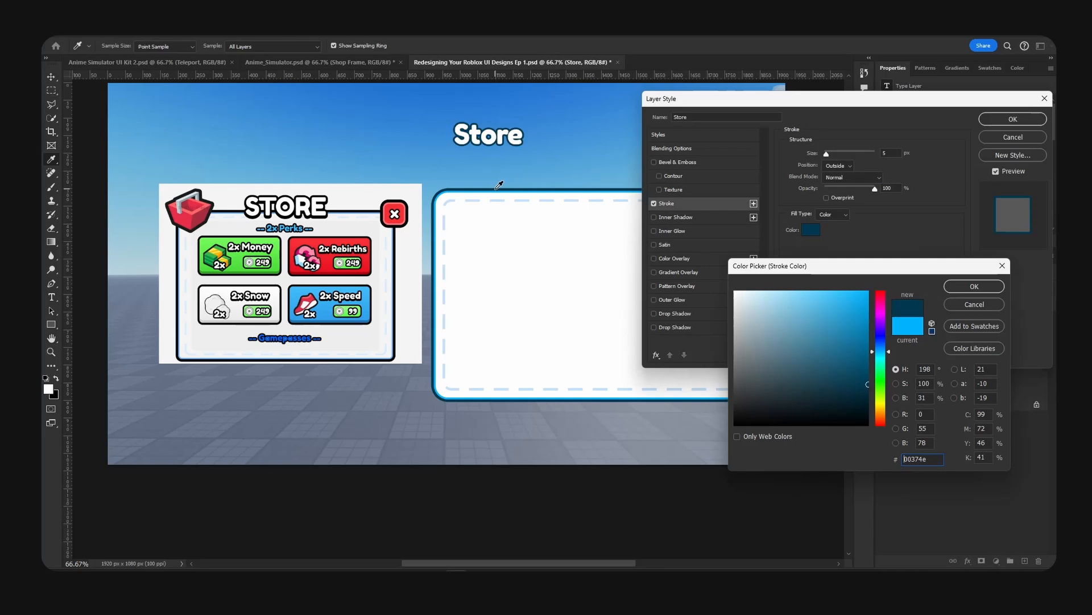
{"action": "left_click", "coordinate": [1013, 119]}
Move the Store heading onto the panel's upper-left edge and scale it to about 113%.
{"action": "left_click_drag", "start_coordinate": [525, 150], "coordinate": [527, 173]}
{"action": "key", "text": "ctrl+t"}
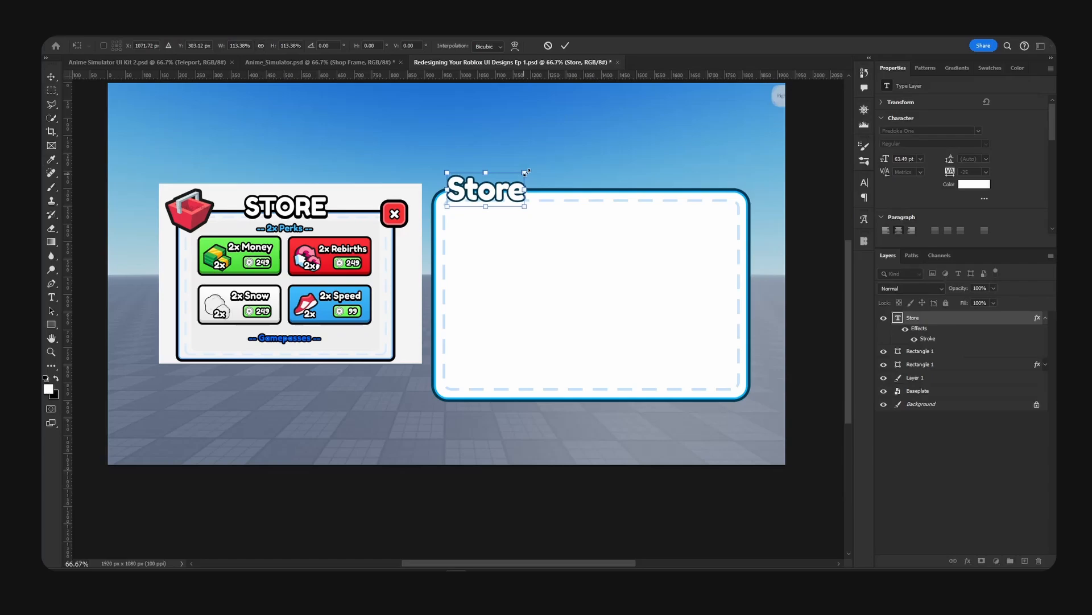
{"action": "key", "text": "Return"}
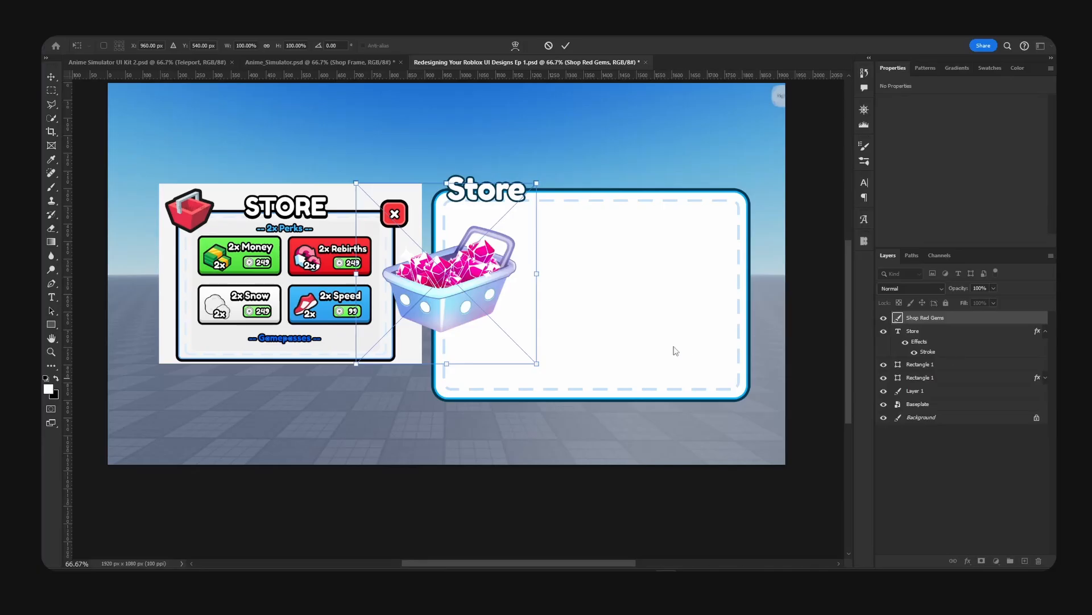
Place the Shop Red Gems basket image near the heading, flipped horizontally and scaled down to about 184 px.
{"action": "left_click_drag", "start_coordinate": [478, 273], "coordinate": [520, 210]}
{"action": "right_click", "coordinate": [498, 279]}
{"action": "left_click", "coordinate": [529, 472]}
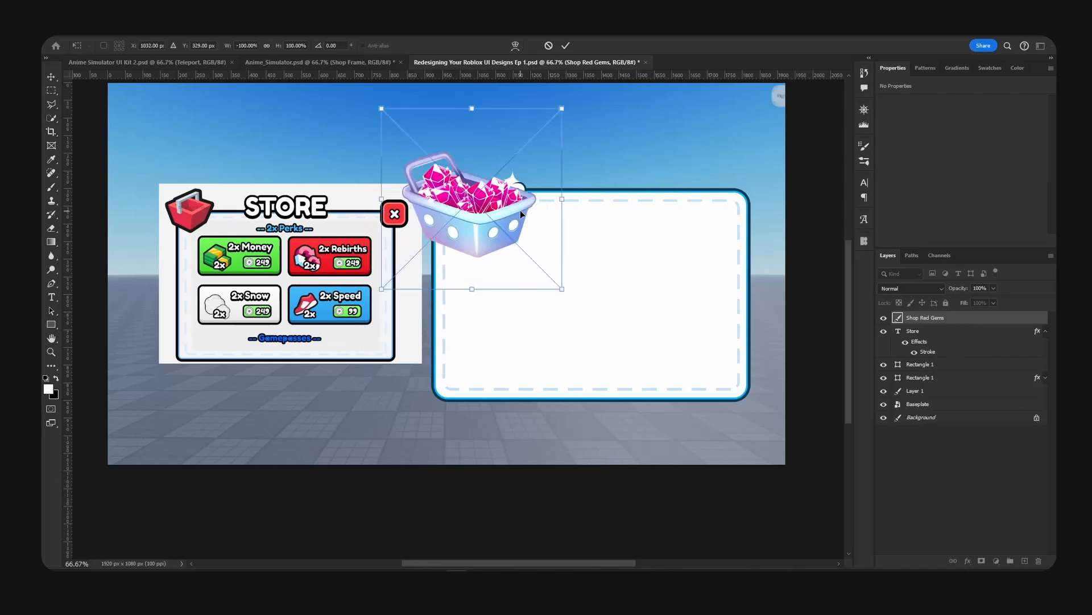
{"action": "left_click_drag", "start_coordinate": [563, 110], "coordinate": [513, 173]}
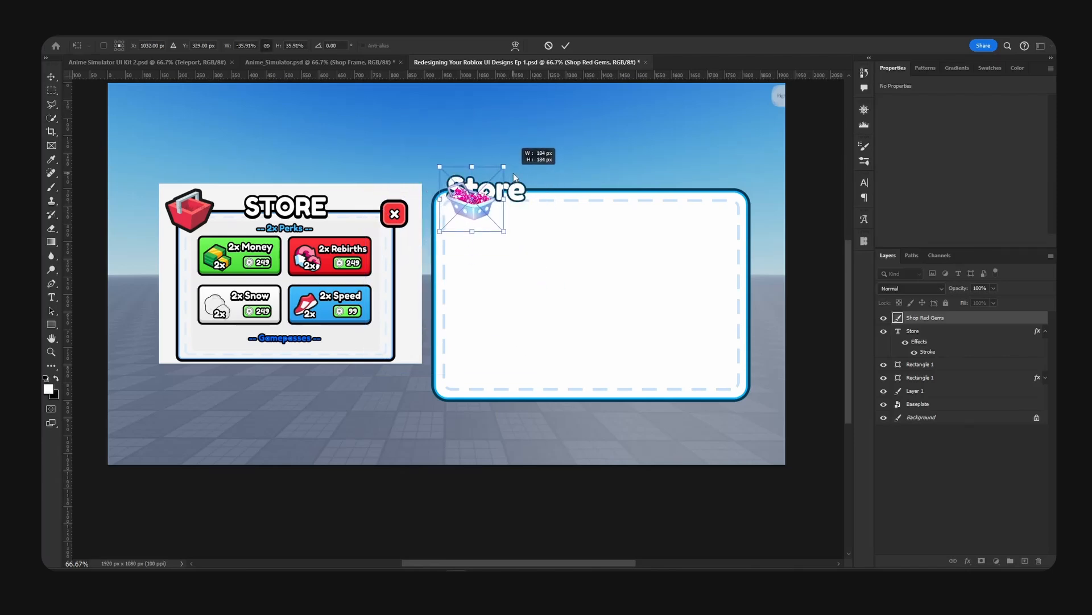
{"action": "key", "text": "Return"}
Arrange the basket over the panel's upper-left corner with the Store heading immediately to its right.
{"action": "left_click_drag", "start_coordinate": [507, 233], "coordinate": [519, 196]}
{"action": "left_click", "coordinate": [508, 200], "text": "ctrl"}
{"action": "left_click", "coordinate": [457, 189], "text": "ctrl"}
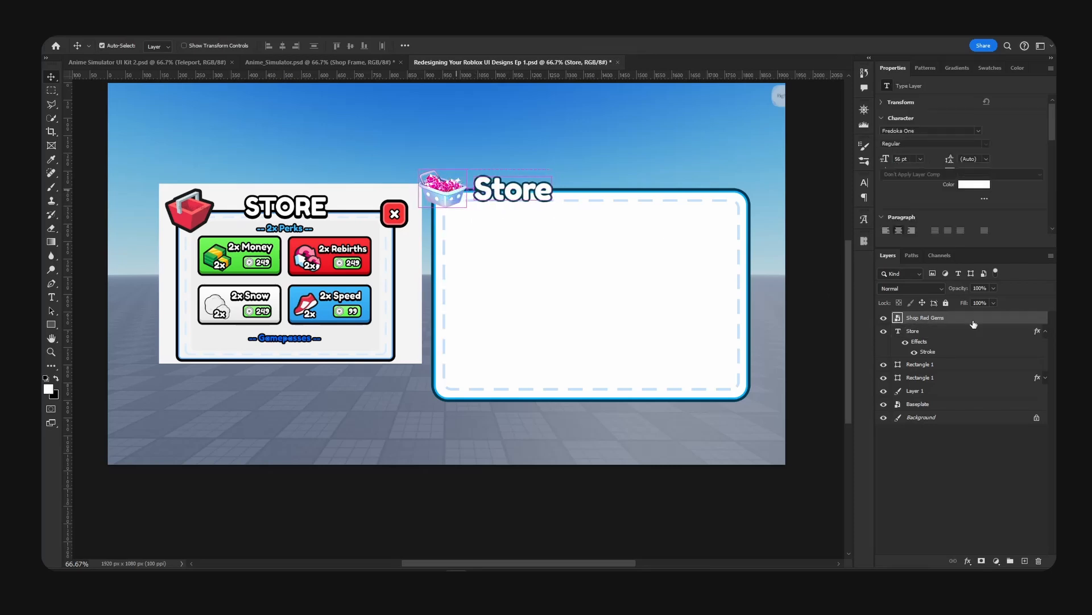
Copy the Store heading's layer style onto the Shop Red Gems basket and nudge the heading slightly left.
{"action": "double_click", "coordinate": [970, 318]}
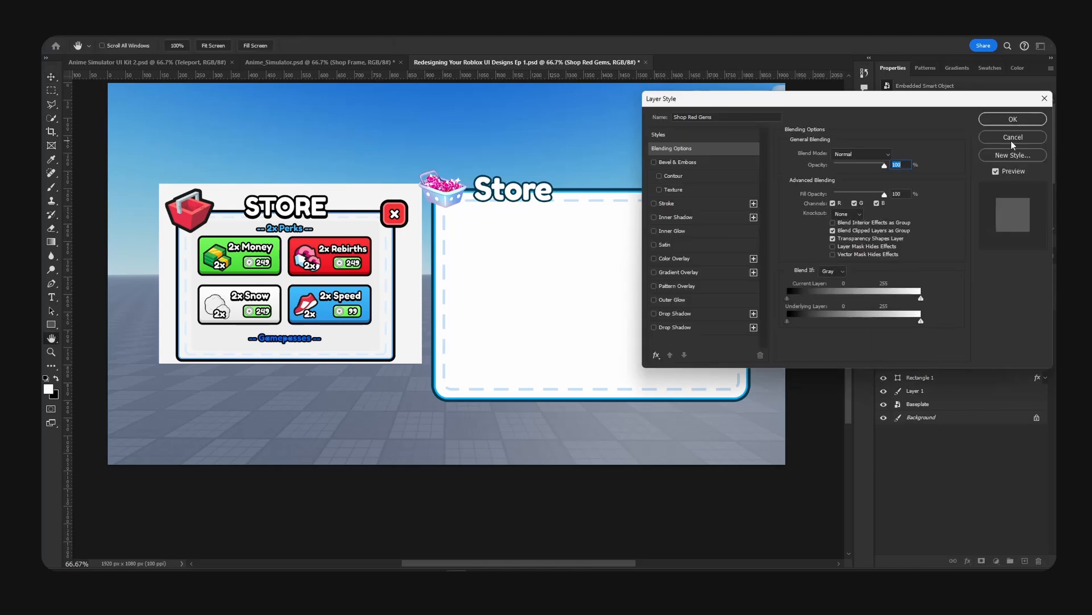
{"action": "left_click", "coordinate": [1012, 138]}
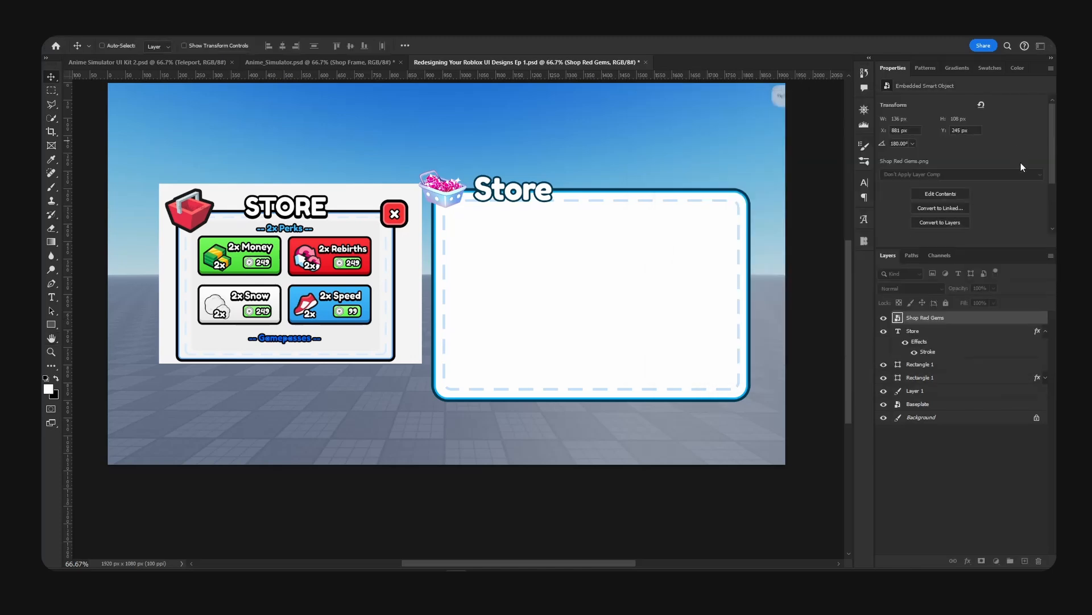
{"action": "left_click", "coordinate": [1046, 331]}
{"action": "right_click", "coordinate": [987, 330]}
{"action": "left_click", "coordinate": [936, 337]}
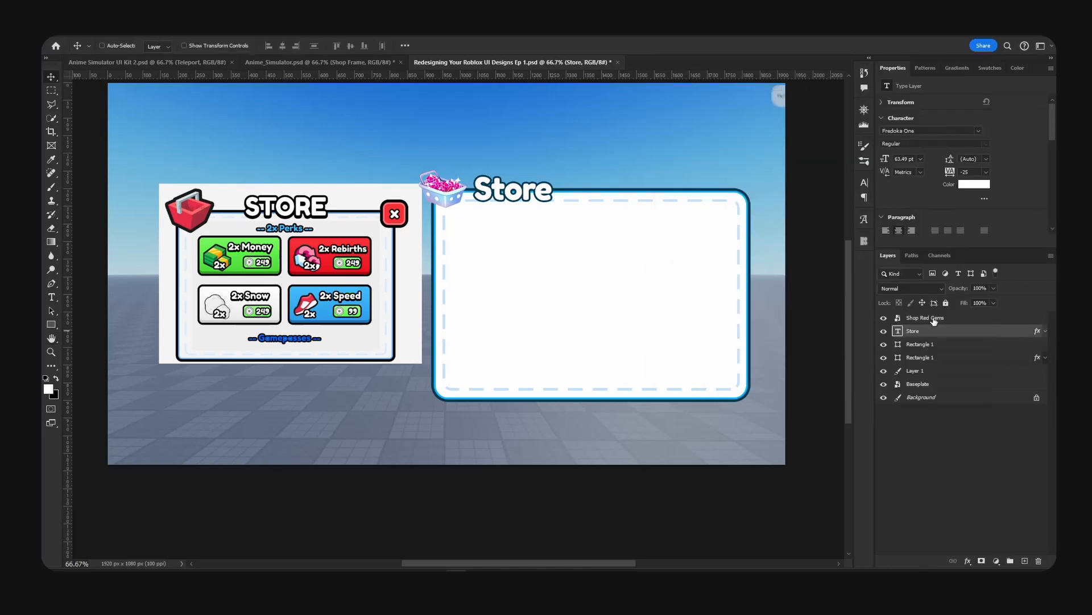
{"action": "right_click", "coordinate": [935, 320]}
{"action": "left_click", "coordinate": [967, 392]}
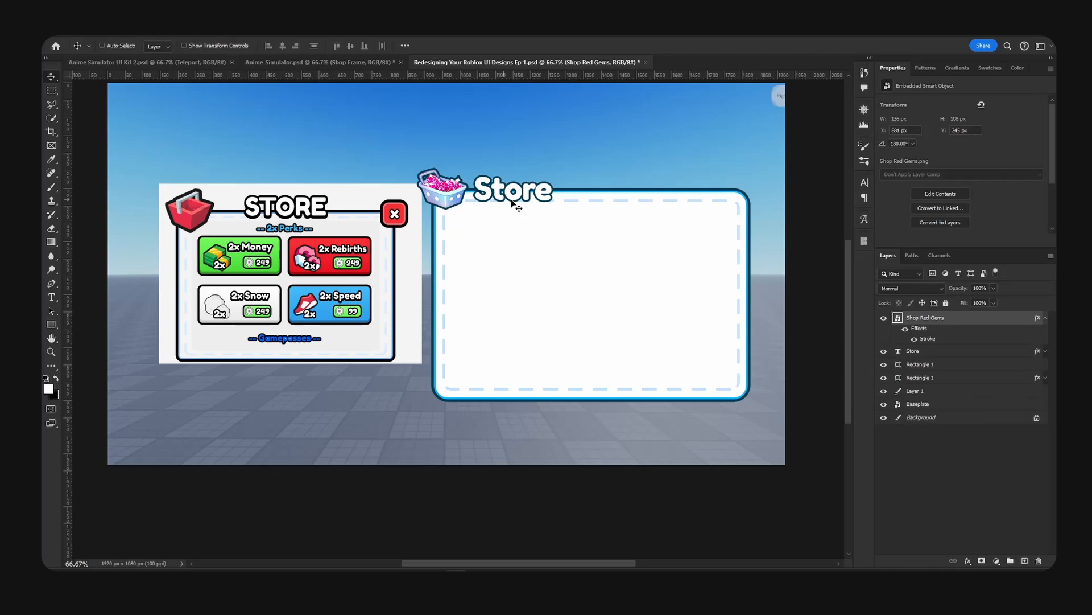
{"action": "left_click", "coordinate": [533, 195], "text": "ctrl"}
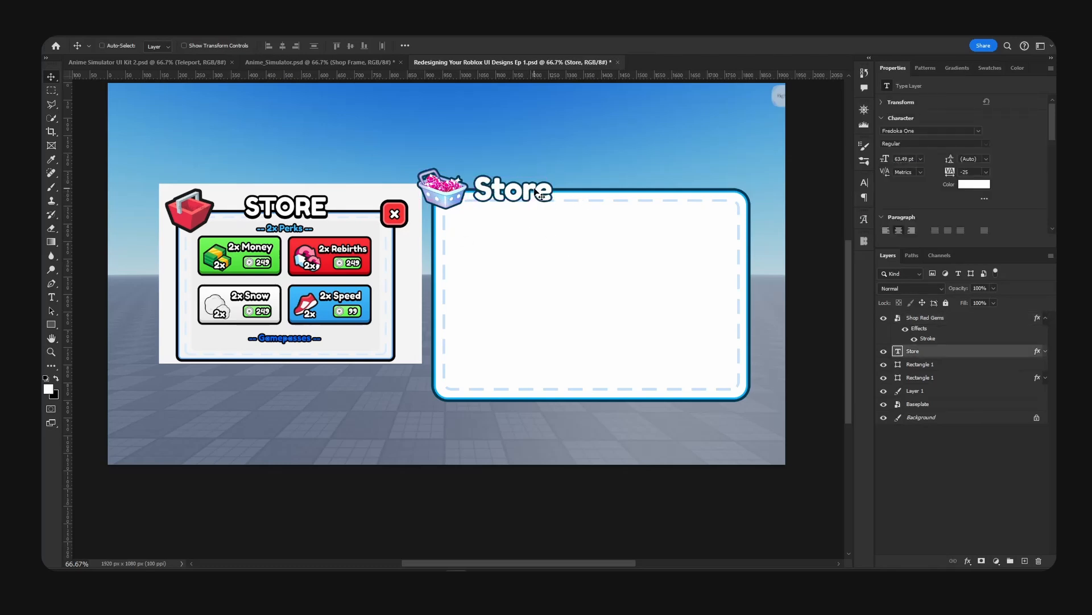
{"action": "left_click", "coordinate": [1045, 317]}
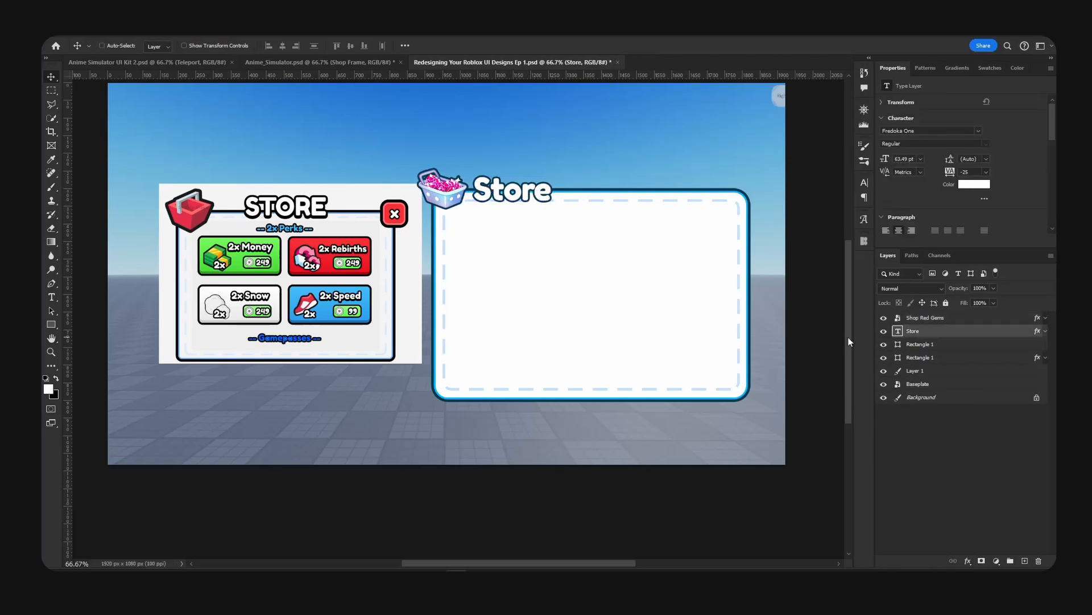
Draw a 90 px square with 15 px rounded corners over the panel's upper-right corner on a new top layer.
{"action": "left_click", "coordinate": [933, 317]}
{"action": "left_click", "coordinate": [1025, 561]}
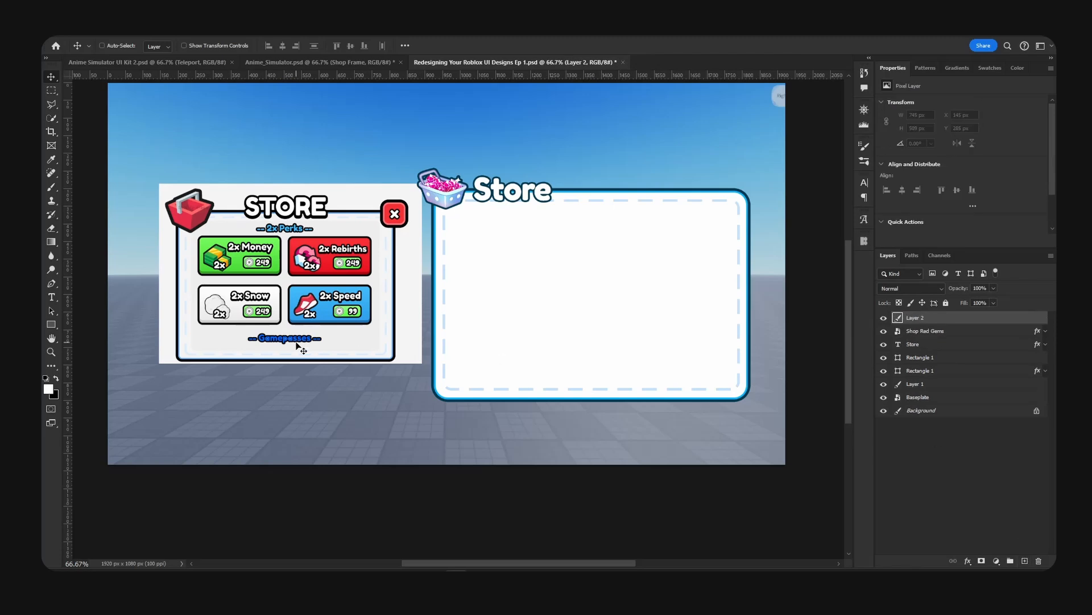
{"action": "left_click_drag", "start_coordinate": [52, 326], "coordinate": [86, 324]}
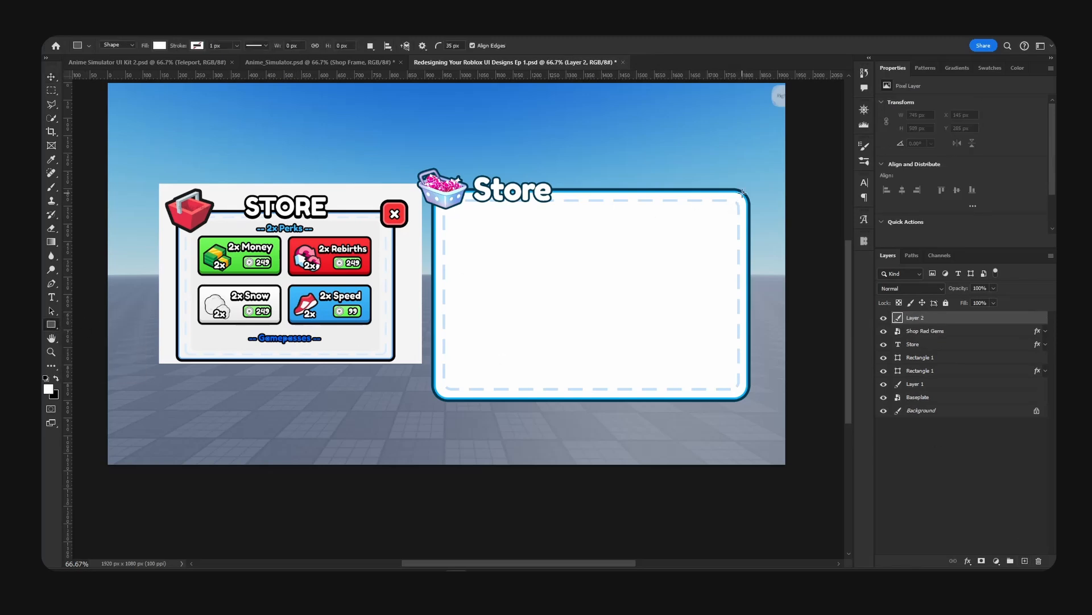
{"action": "left_click_drag", "start_coordinate": [744, 197], "coordinate": [761, 176]}
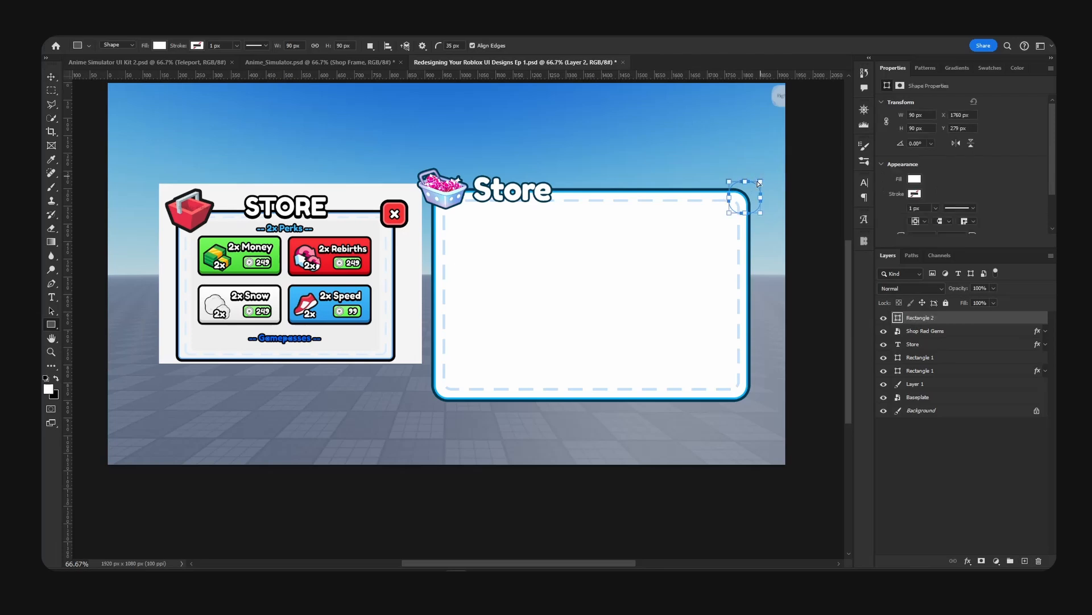
{"action": "scroll", "coordinate": [926, 194], "scroll_direction": "down", "scroll_amount": 2}
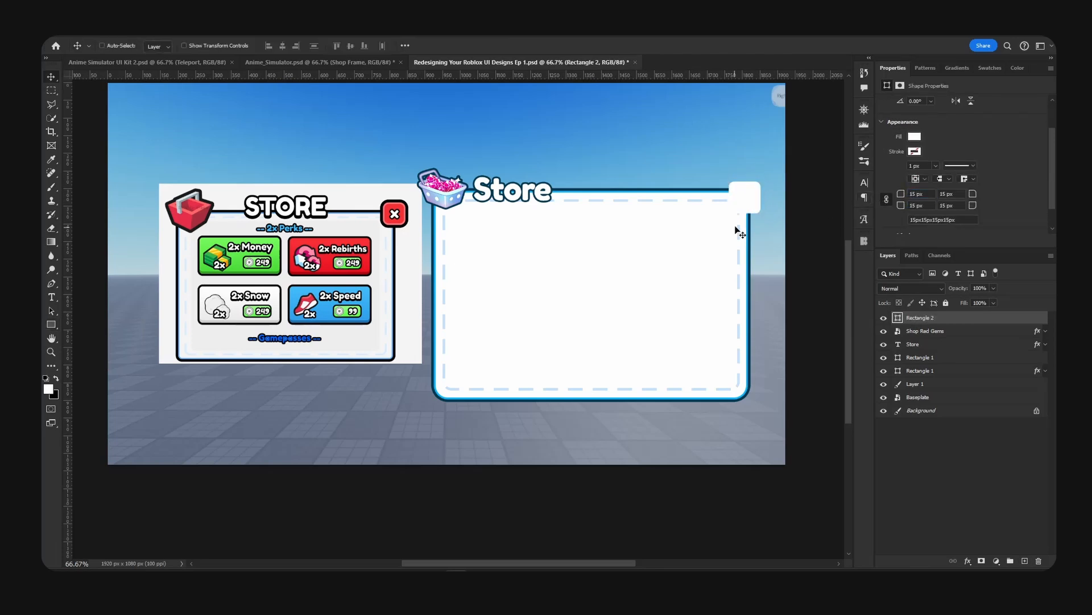
Fill the corner square with red #f53137, sampled from the reference design's close button.
{"action": "double_click", "coordinate": [896, 318]}
{"action": "left_click", "coordinate": [396, 208]}
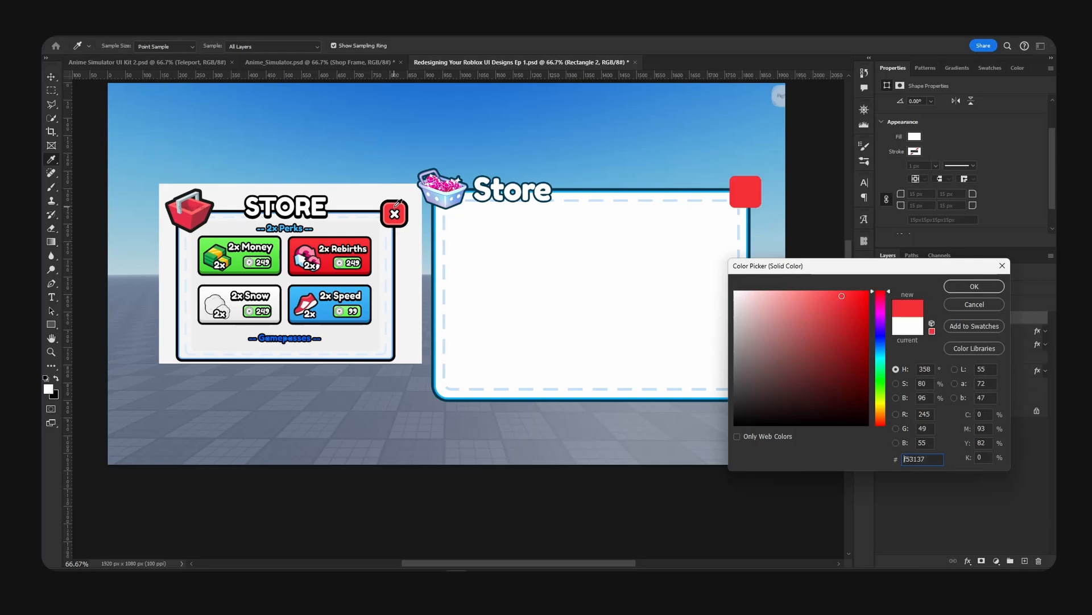
{"action": "left_click", "coordinate": [974, 286]}
Add a white Inner Shadow to the red square with 100% choke, 4 px size and reduced opacity.
{"action": "double_click", "coordinate": [979, 320]}
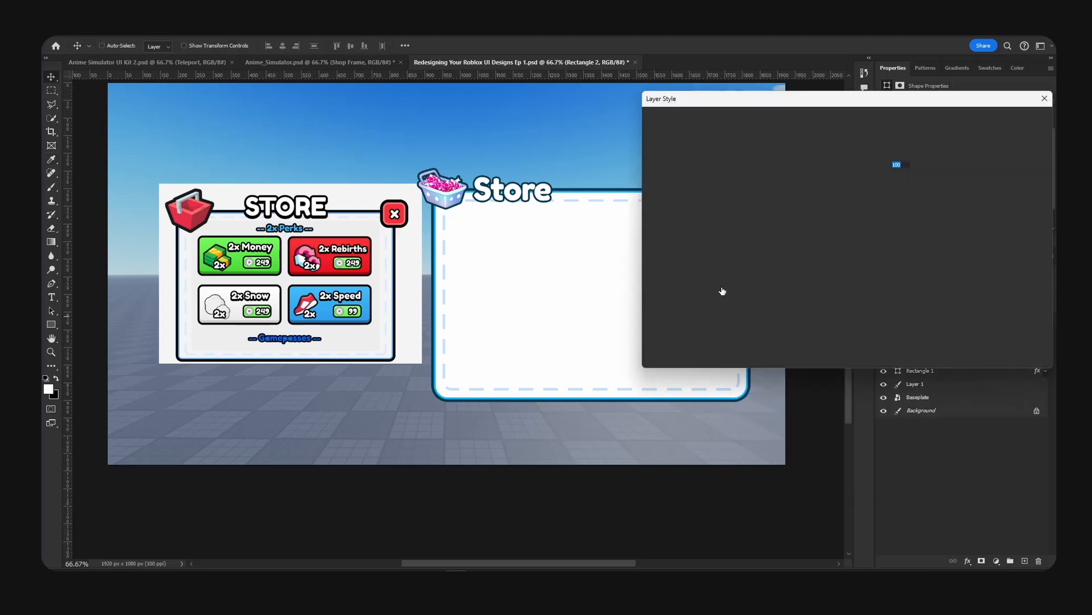
{"action": "left_click_drag", "start_coordinate": [698, 104], "coordinate": [532, 265]}
{"action": "left_click", "coordinate": [770, 232]}
{"action": "left_click_drag", "start_coordinate": [627, 334], "coordinate": [677, 334]}
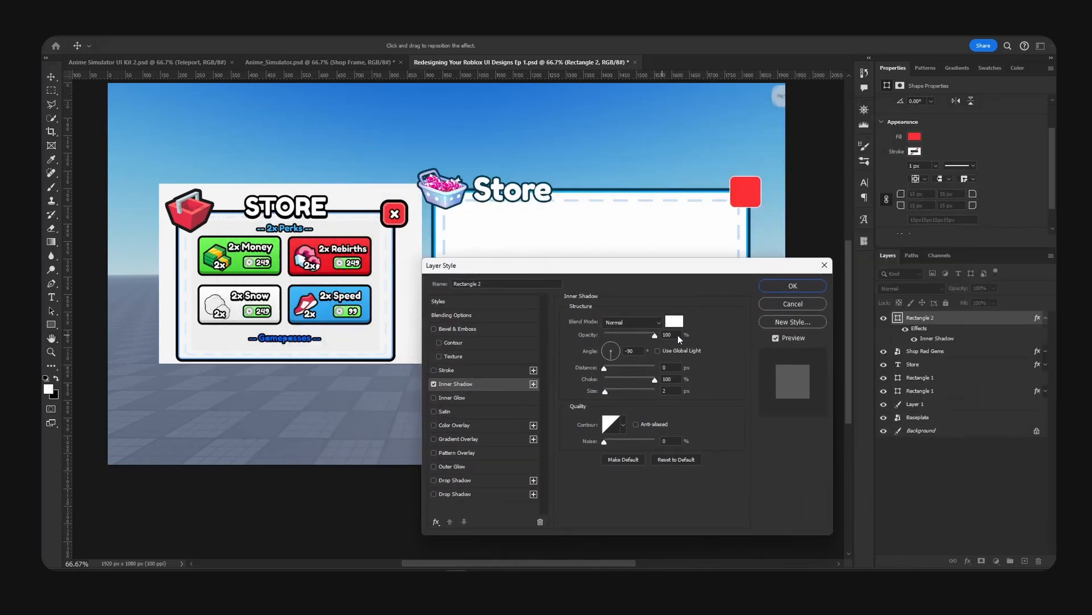
{"action": "left_click_drag", "start_coordinate": [607, 395], "coordinate": [607, 394]}
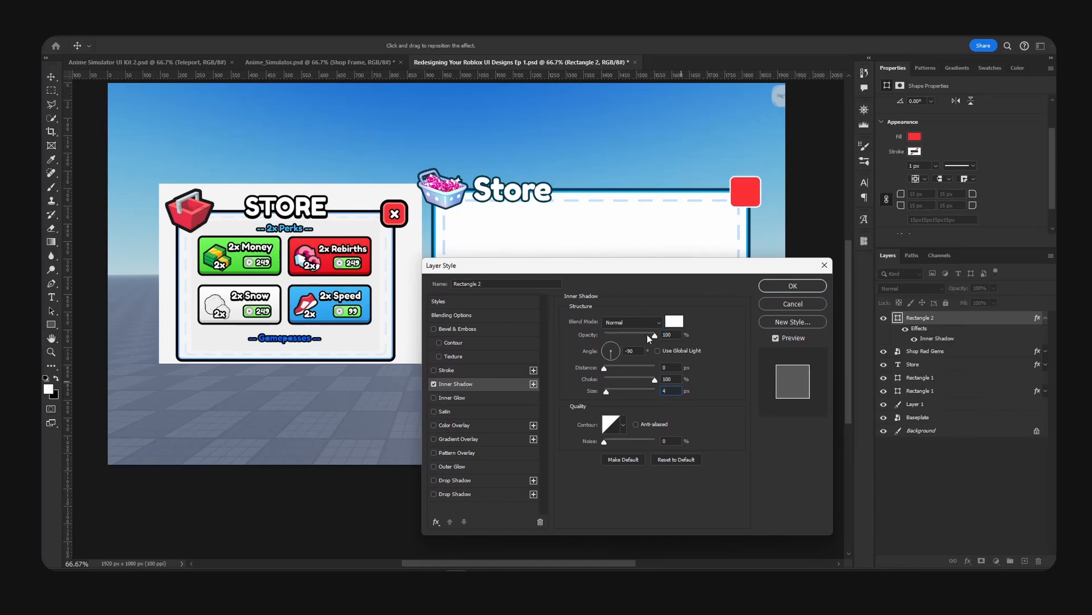
{"action": "mouse_move", "coordinate": [647, 333]}
{"action": "left_mouse_down"}
{"action": "mouse_move", "coordinate": [604, 336]}
{"action": "mouse_move", "coordinate": [627, 332]}
{"action": "left_mouse_up"}
Add a 5 px outside Stroke to the red square in dark red #5f0407.
{"action": "left_click", "coordinate": [444, 370]}
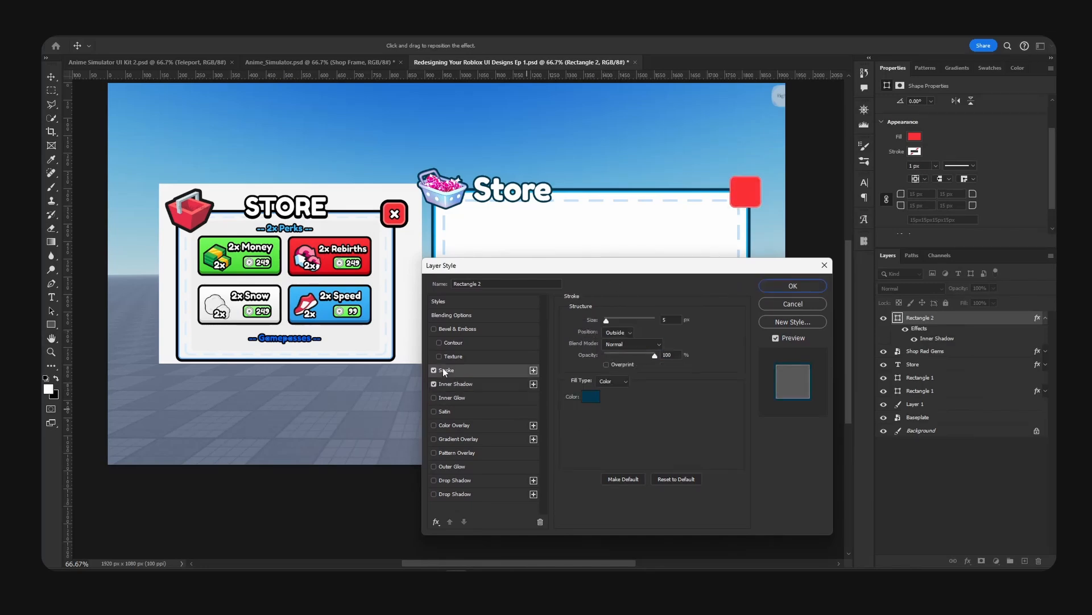
{"action": "left_click", "coordinate": [591, 397]}
{"action": "left_click", "coordinate": [743, 188]}
{"action": "left_click_drag", "start_coordinate": [853, 356], "coordinate": [863, 376]}
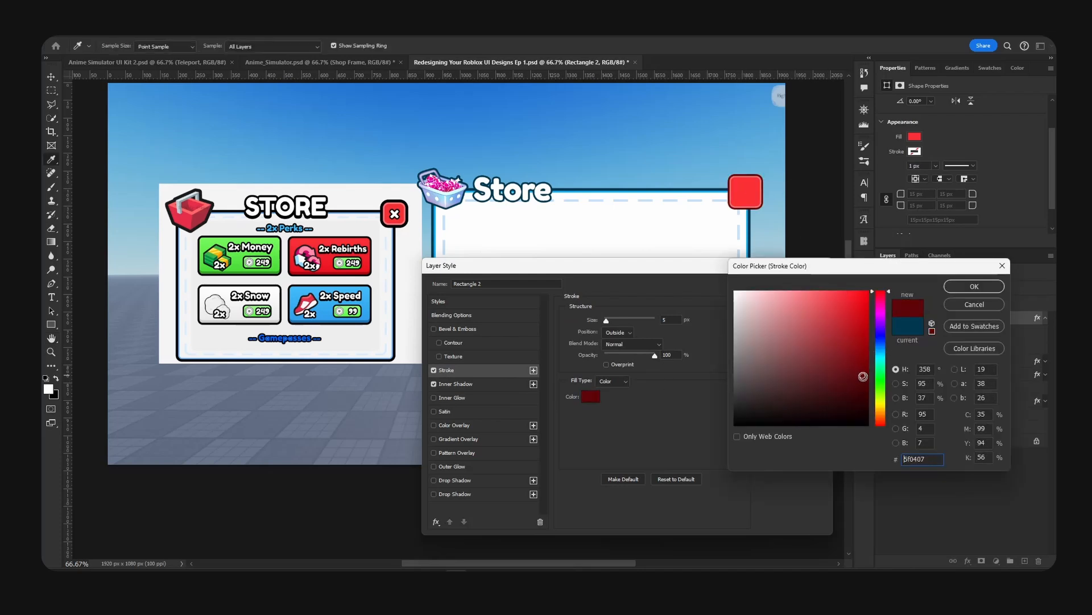
{"action": "left_click", "coordinate": [949, 289]}
{"action": "left_click_drag", "start_coordinate": [669, 320], "coordinate": [640, 322]}
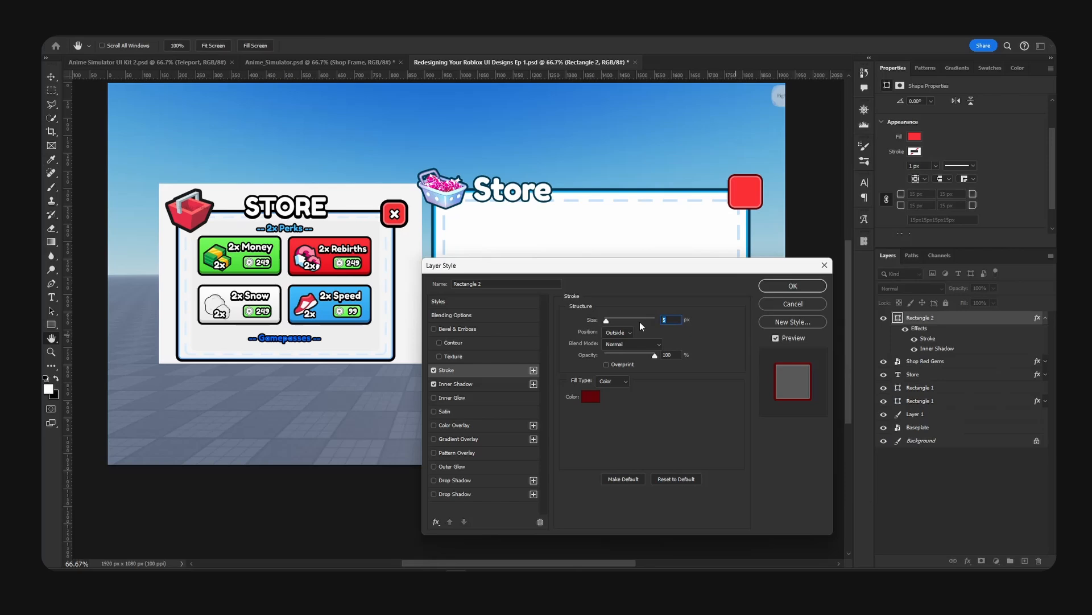
{"action": "key", "text": "Return"}
Scale the red square down to about 78.5 px on the panel's corner and save the document.
{"action": "key", "text": "ctrl+t"}
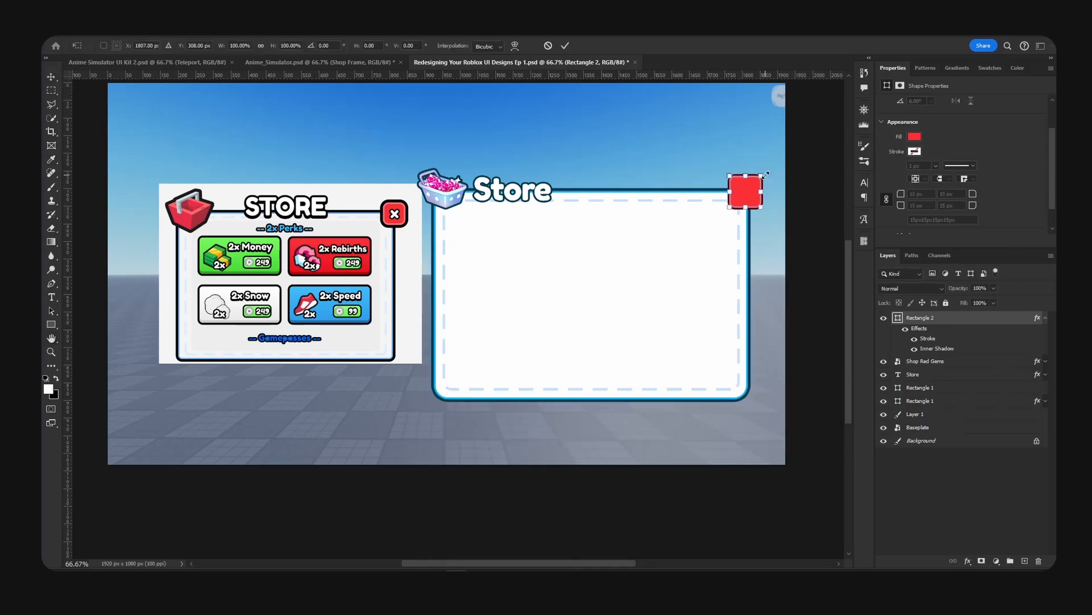
{"action": "left_click_drag", "start_coordinate": [763, 175], "coordinate": [760, 179]}
{"action": "key", "text": "Return"}
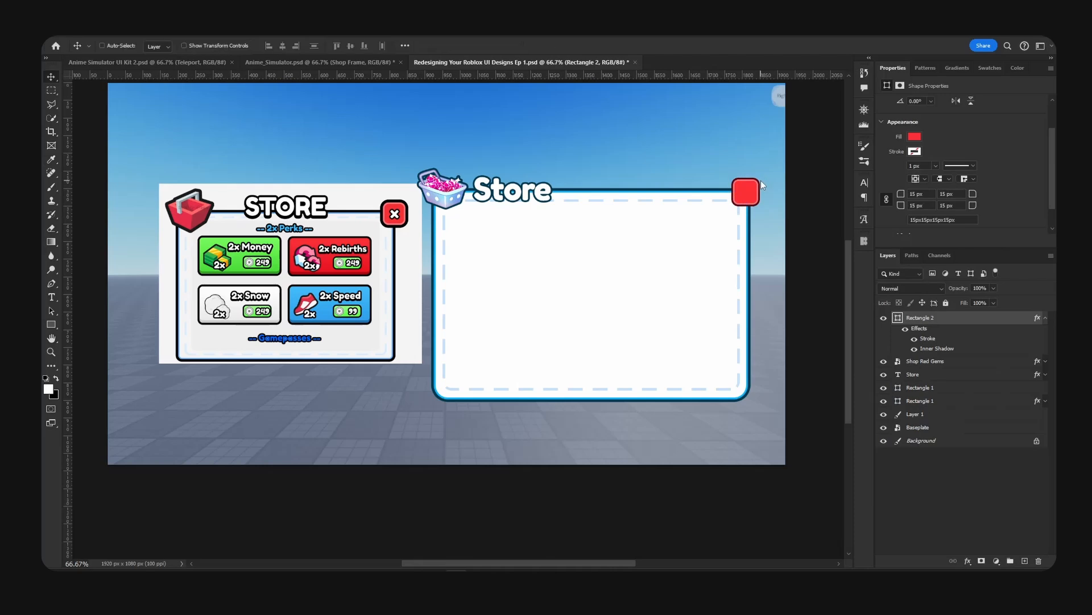
{"action": "key", "text": "ctrl+s"}
Duplicate the Store heading above the red square's layer, change its text to X and place it below the square.
{"action": "left_click", "coordinate": [592, 206], "text": "ctrl"}
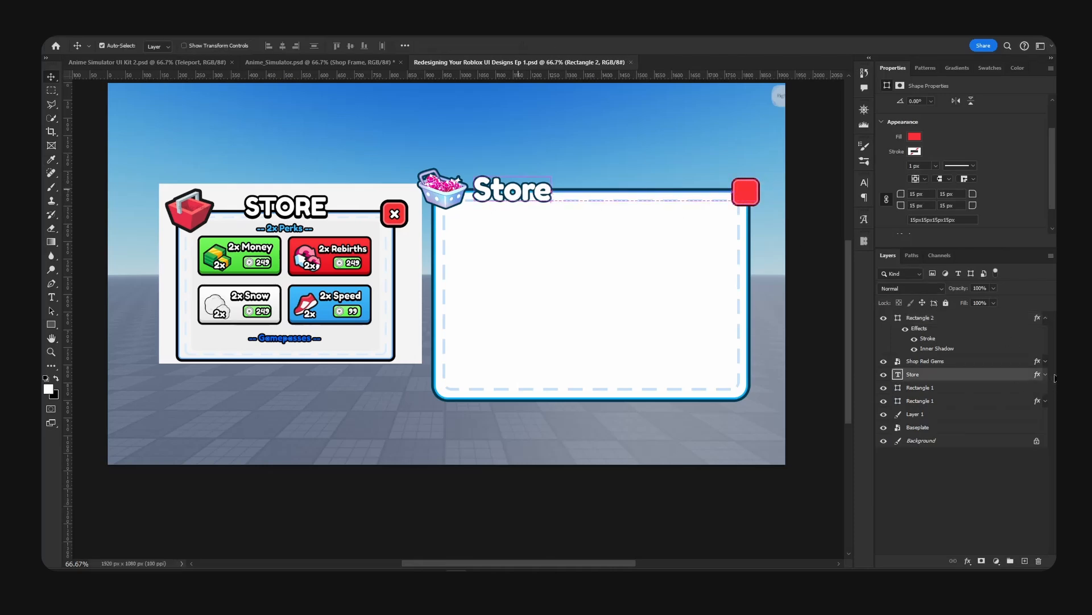
{"action": "left_click_drag", "start_coordinate": [1000, 376], "coordinate": [1001, 317]}
{"action": "left_click_drag", "start_coordinate": [557, 212], "coordinate": [781, 238]}
{"action": "double_click", "coordinate": [780, 239]}
{"action": "type", "text": "X"}
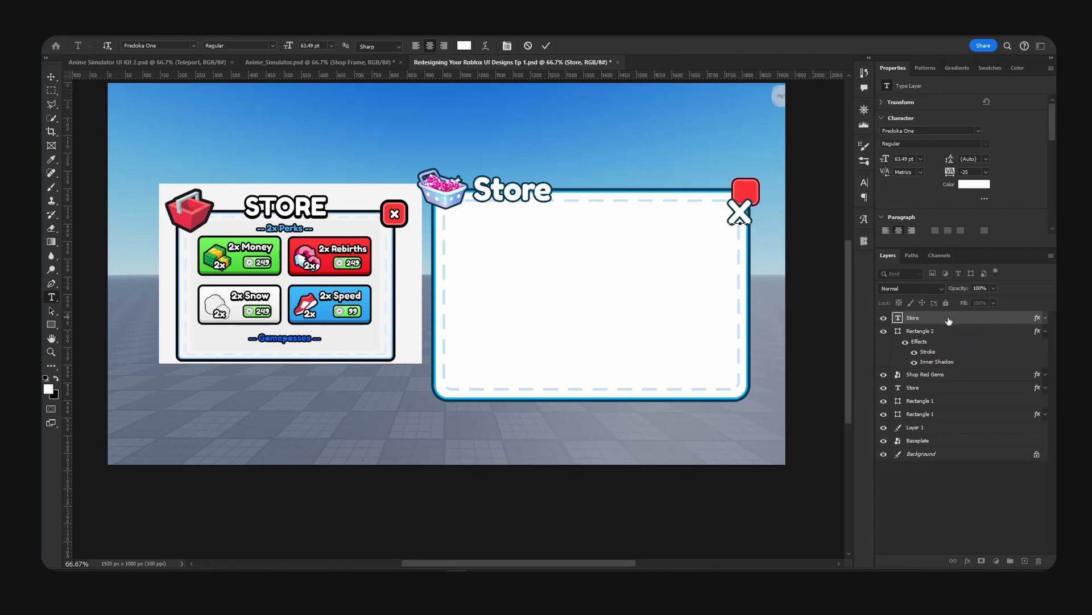
{"action": "key", "text": "ctrl+a"}
{"action": "left_click", "coordinate": [52, 78]}
{"action": "left_click_drag", "start_coordinate": [739, 212], "coordinate": [745, 253]}
Copy the red square's layer style onto the X text.
{"action": "left_click", "coordinate": [1045, 332]}
{"action": "right_click", "coordinate": [978, 332]}
{"action": "left_click", "coordinate": [927, 359]}
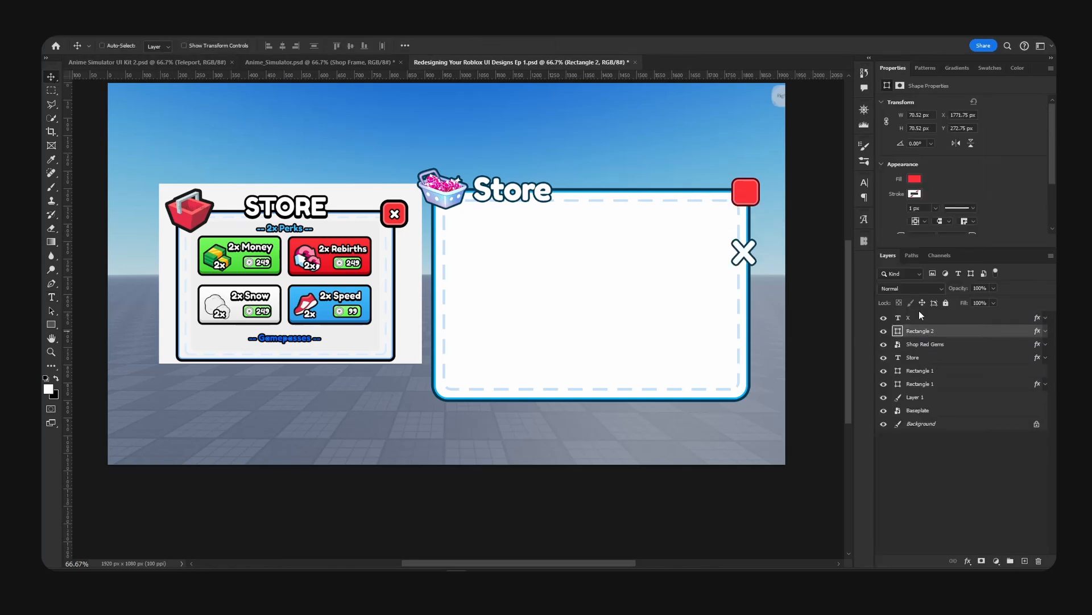
{"action": "right_click", "coordinate": [922, 317]}
{"action": "left_click", "coordinate": [972, 439]}
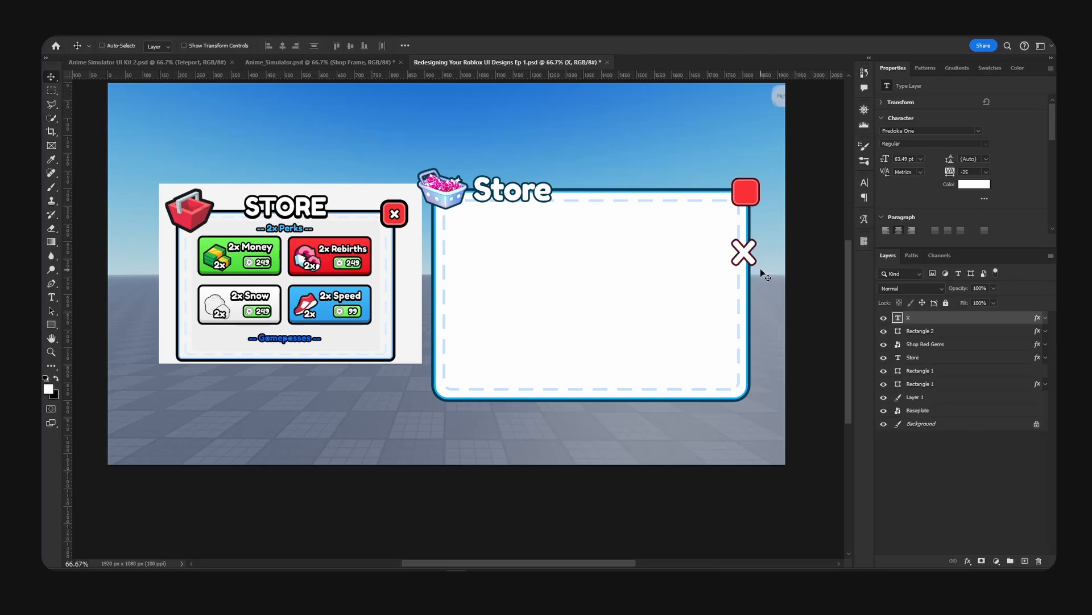
Move the X onto the centre of the red square and scale it to about 50.8%.
{"action": "left_click_drag", "start_coordinate": [760, 268], "coordinate": [752, 184]}
{"action": "key", "text": "ctrl+t"}
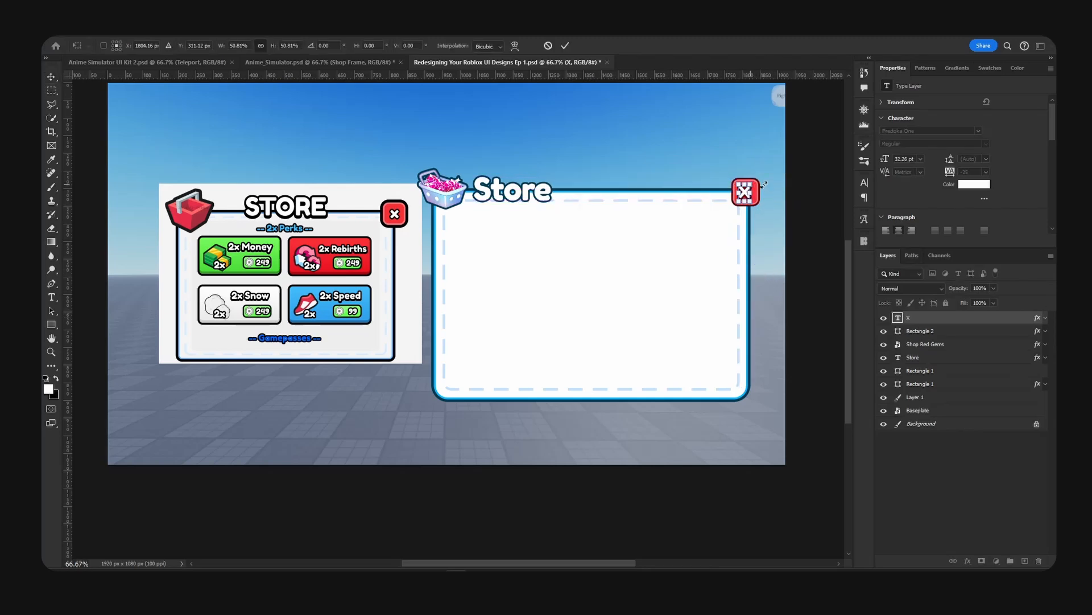
{"action": "key", "text": "Return"}
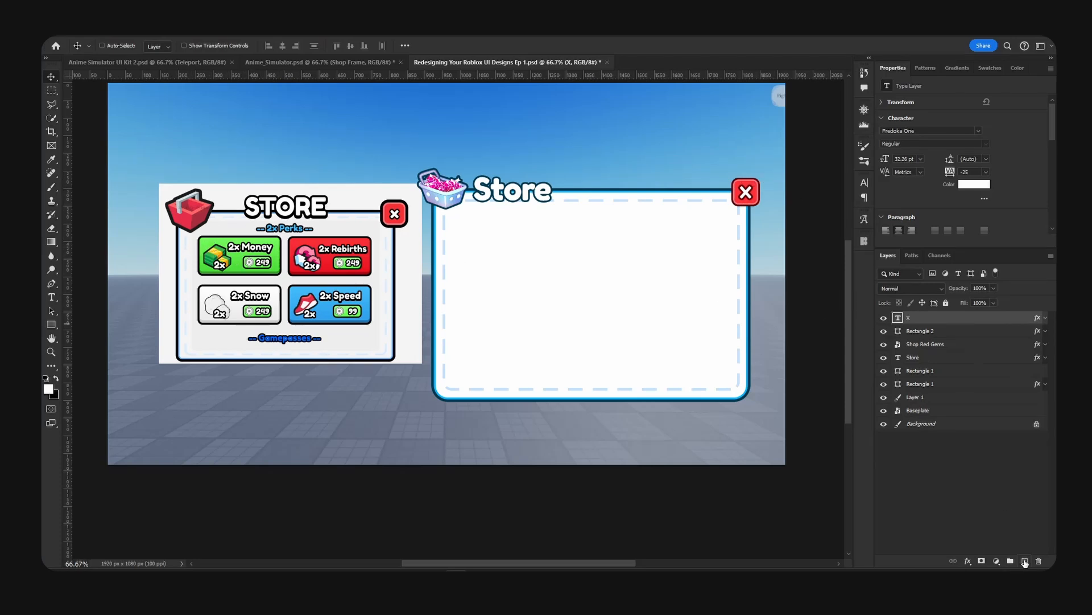
Draw a 375 by 184 px rectangle with 20 px corners in the panel's upper-left area and fill it black.
{"action": "left_click", "coordinate": [1025, 561]}
{"action": "left_click", "coordinate": [51, 324]}
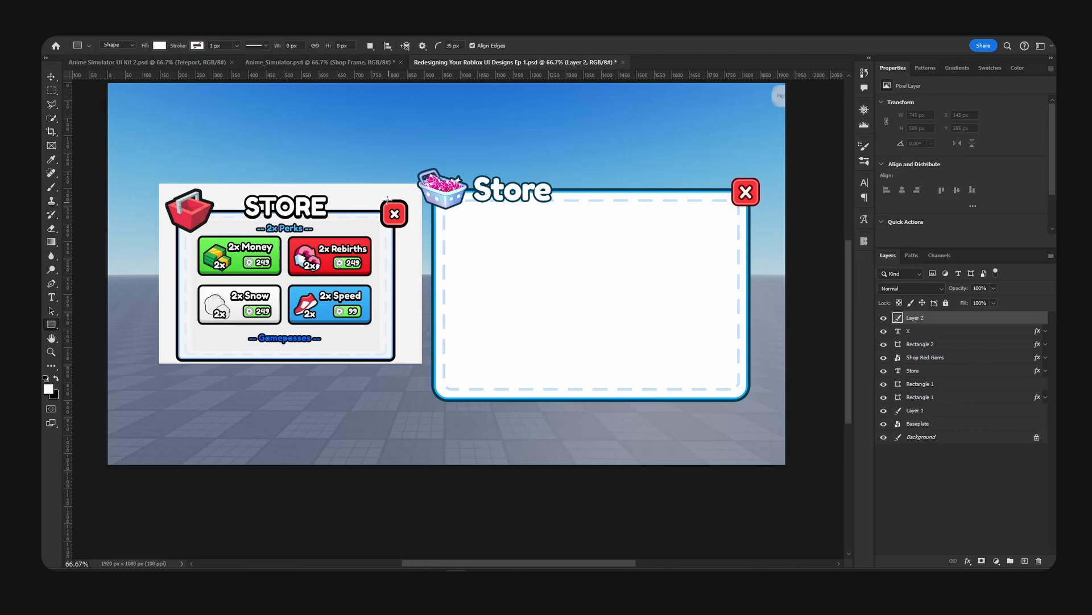
{"action": "left_click_drag", "start_coordinate": [455, 220], "coordinate": [587, 284]}
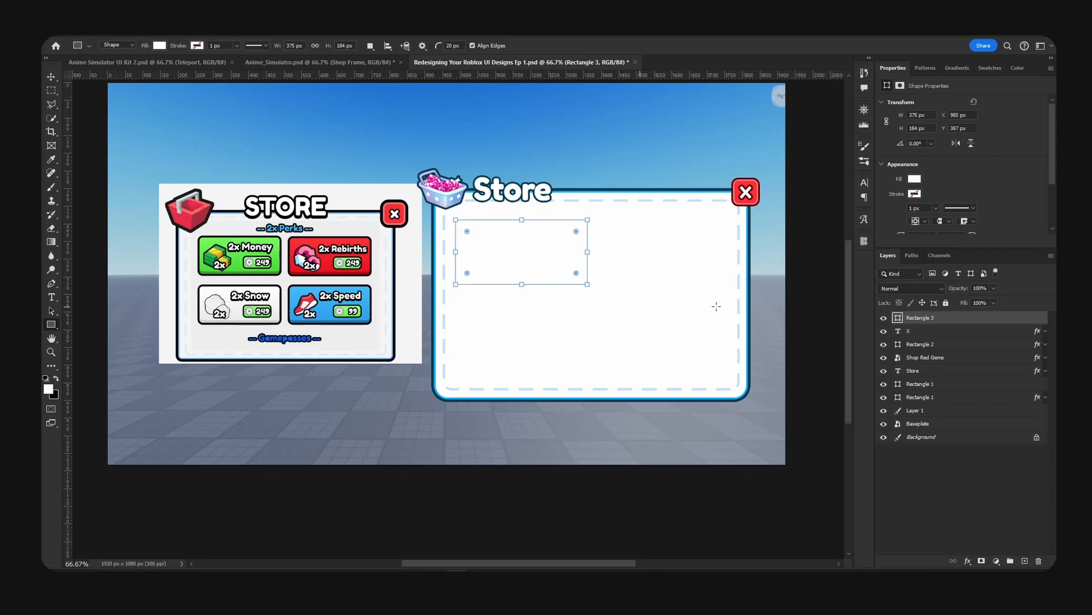
{"action": "double_click", "coordinate": [898, 317]}
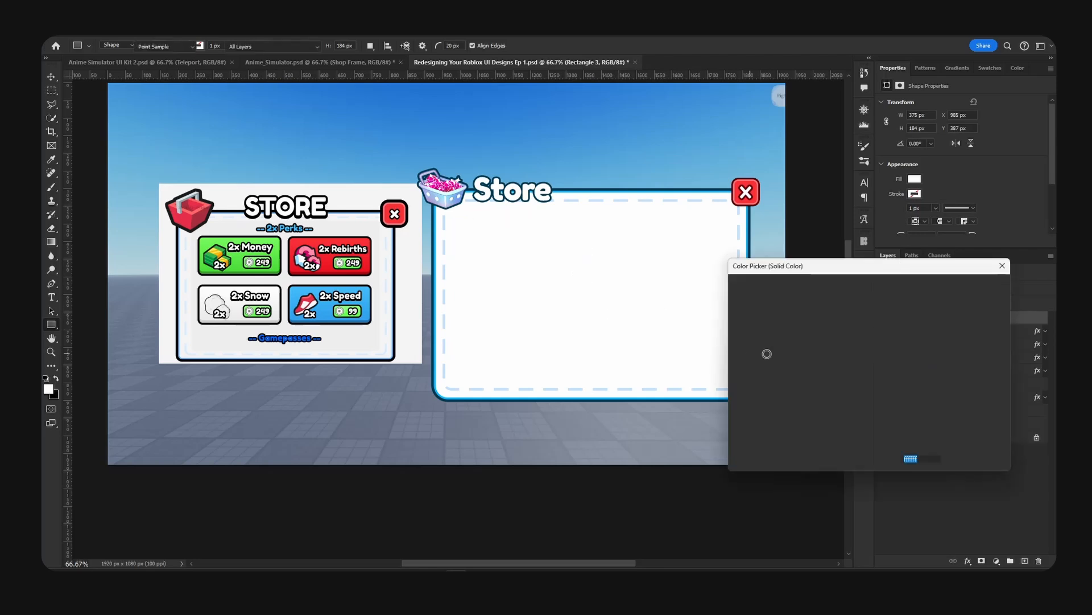
{"action": "left_click_drag", "start_coordinate": [768, 354], "coordinate": [726, 404]}
{"action": "left_click", "coordinate": [974, 286]}
Duplicate the black rectangle into a two-by-two grid inside the panel and select all four rectangles.
{"action": "key", "text": "v"}
{"action": "left_click_drag", "start_coordinate": [526, 248], "coordinate": [656, 294]}
{"action": "left_click", "coordinate": [937, 333], "text": "shift"}
{"action": "left_click", "coordinate": [951, 317]}
{"action": "left_click", "coordinate": [939, 358], "text": "shift"}
Nudge the four-rectangle grid left and up to about X 979 px, Y 360 px.
{"action": "key", "text": "Left"}
{"action": "key", "text": "Left"}
{"action": "key", "text": "Left"}
{"action": "key", "text": "Left"}
{"action": "key", "text": "Left"}
{"action": "key", "text": "Left"}
{"action": "key", "text": "Left"}
{"action": "key", "text": "Left"}
{"action": "key", "text": "Left"}
{"action": "key", "text": "Left"}
{"action": "key", "text": "Left"}
{"action": "key", "text": "Left"}
{"action": "key", "text": "Left"}
{"action": "key", "text": "Left"}
{"action": "key", "text": "Left"}
{"action": "key", "text": "Left"}
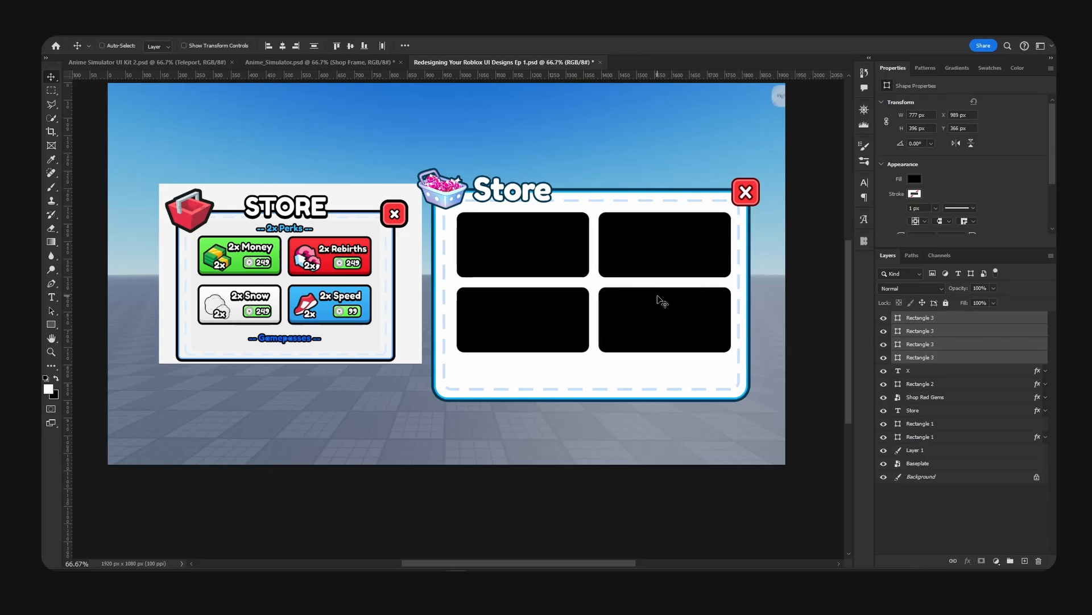
{"action": "key", "text": "Up"}
{"action": "key", "text": "Up"}
{"action": "key", "text": "Up"}
{"action": "key", "text": "Up"}
{"action": "key", "text": "Up"}
{"action": "key", "text": "Up"}
Stretch the grid's height downward to about 118% and nudge it down to Y 363 px.
{"action": "key", "text": "ctrl+t"}
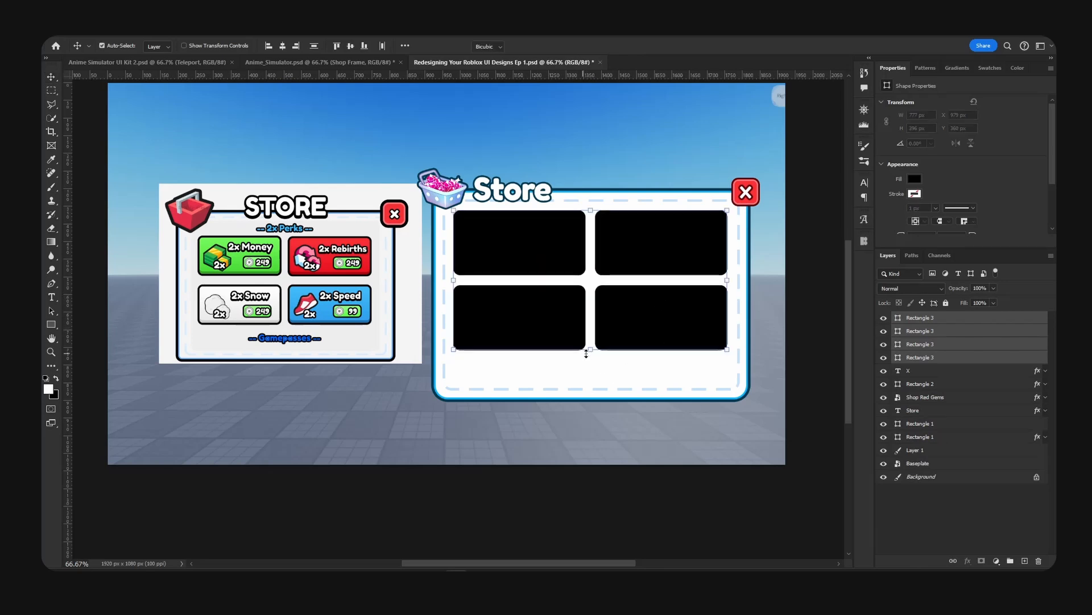
{"action": "left_click_drag", "start_coordinate": [591, 351], "coordinate": [593, 377]}
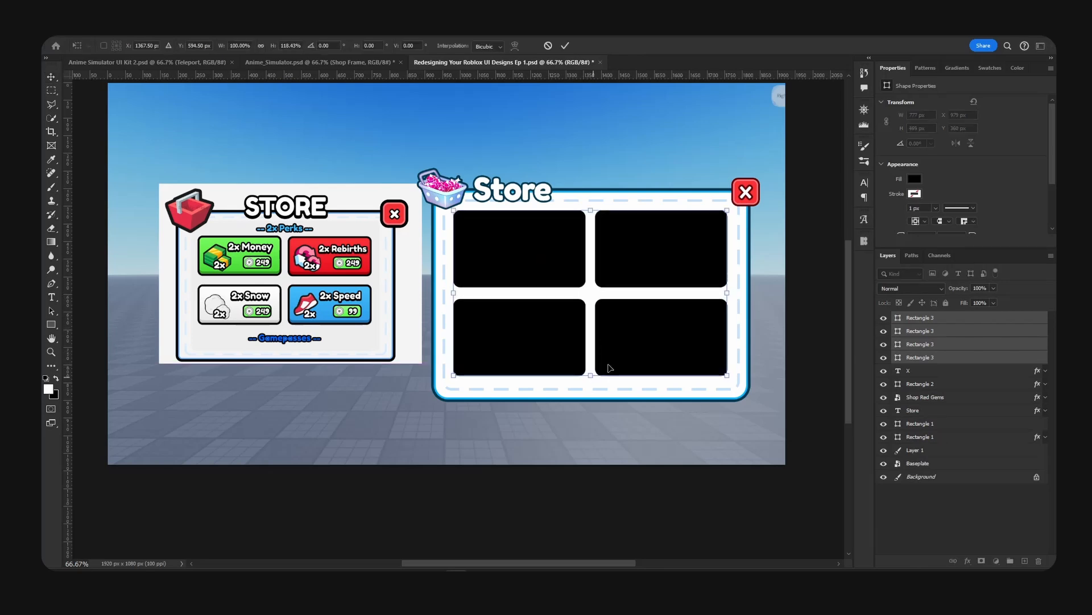
{"action": "key", "text": "Return"}
{"action": "key", "text": "Down"}
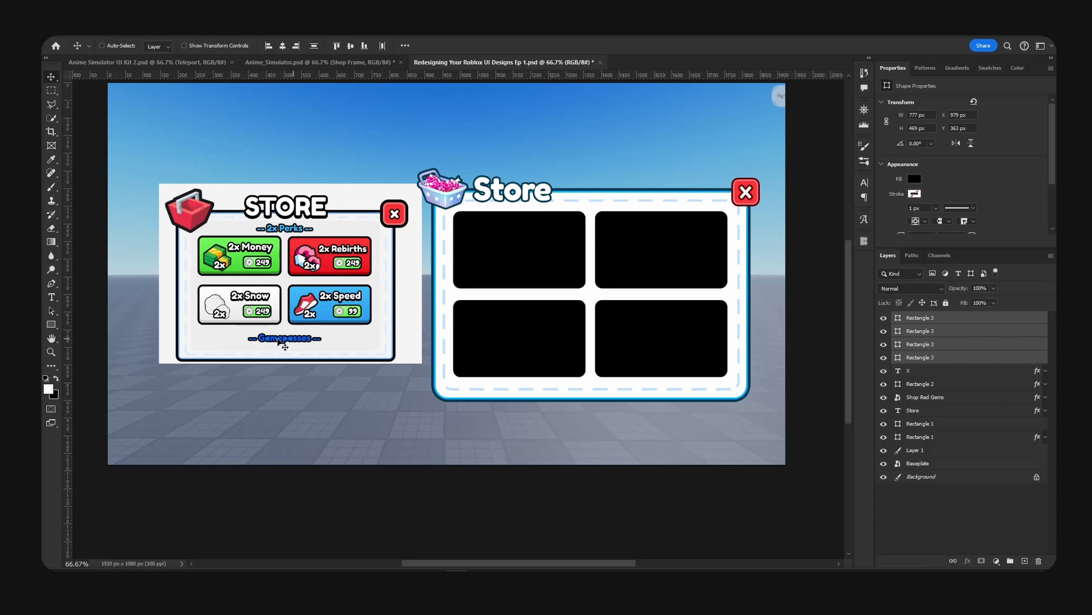
Scale the grid down about its centre to roughly 737 by 385 px and shift it vertically to Y 399.5 px.
{"action": "key", "text": "ctrl+t"}
{"action": "left_click_drag", "start_coordinate": [727, 211], "coordinate": [720, 226]}
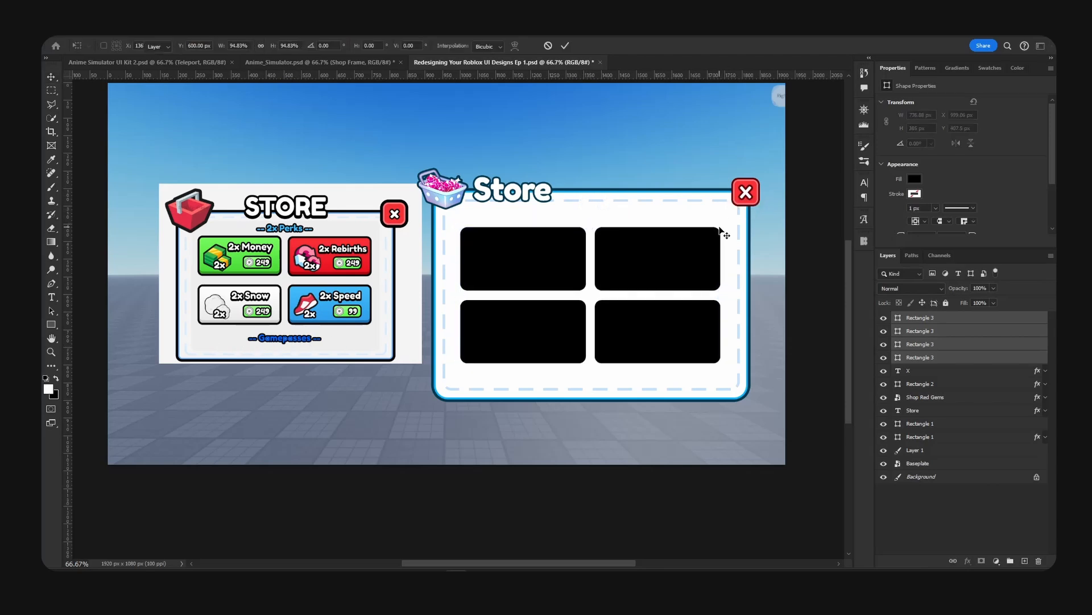
{"action": "key", "text": "Return"}
{"action": "key", "text": "Up"}
{"action": "key", "text": "Up"}
{"action": "key", "text": "Up"}
{"action": "key", "text": "Down"}
{"action": "key", "text": "Down"}
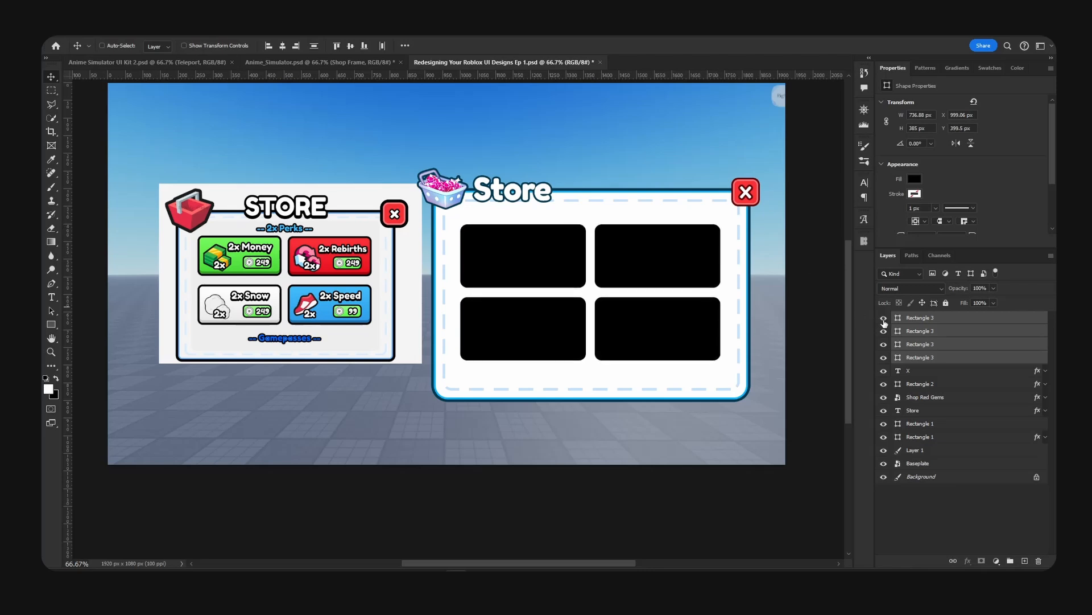
Hide the other three black rectangles and select the upper-left one.
{"action": "left_click_drag", "start_coordinate": [883, 322], "coordinate": [884, 344]}
{"action": "left_click", "coordinate": [928, 358]}
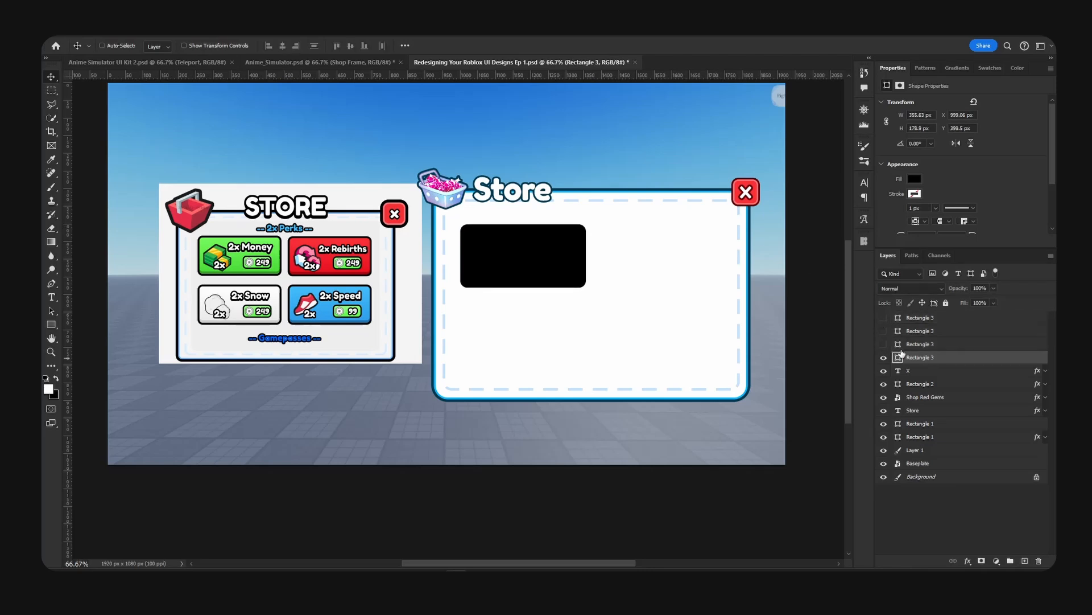
Change the upper-left rectangle's fill from black to bright green #31ee8a.
{"action": "double_click", "coordinate": [899, 357]}
{"action": "type", "text": "23bd6b"}
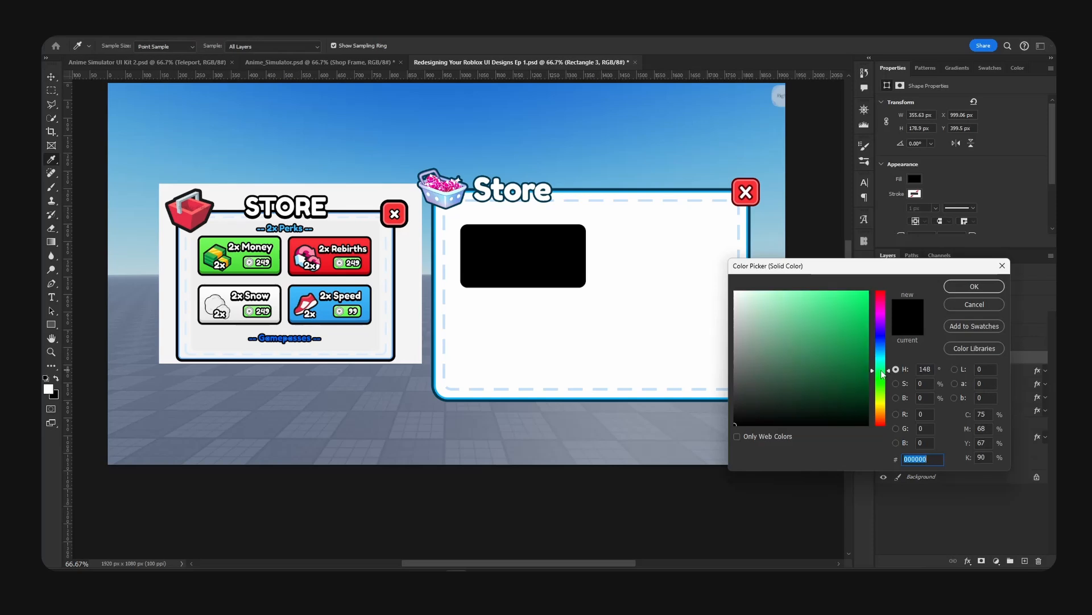
{"action": "left_click", "coordinate": [838, 295]}
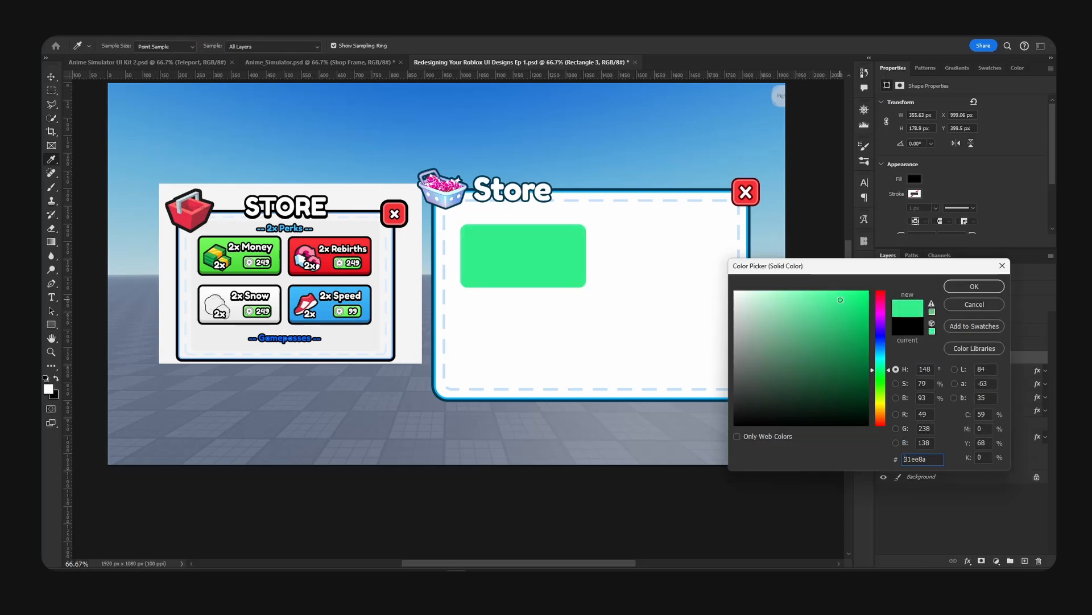
{"action": "left_click", "coordinate": [974, 286]}
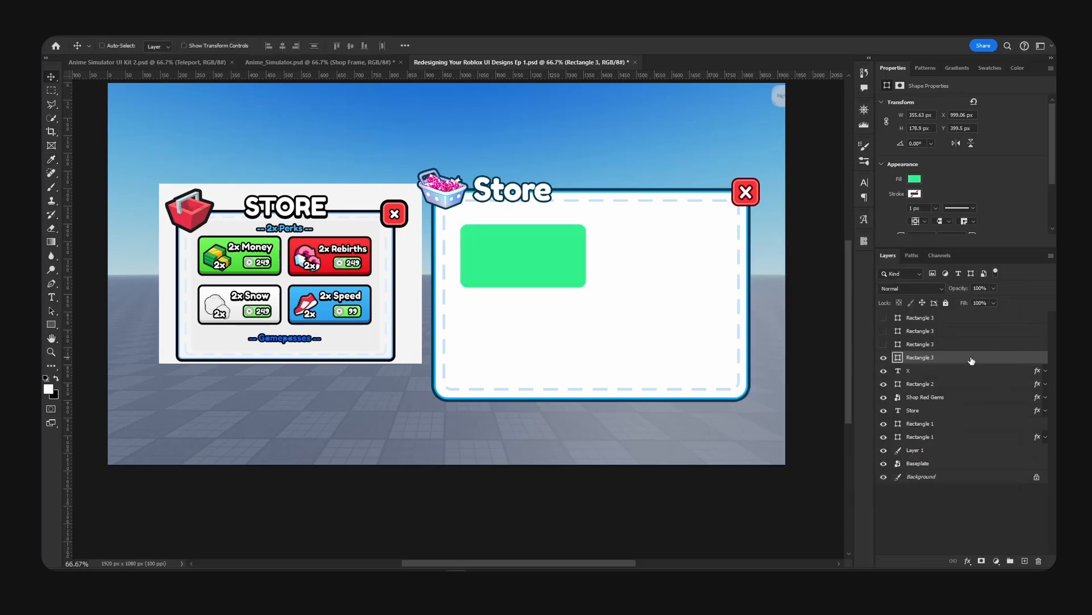
Add a 5 px outside stroke in dark green #064f28 to the green card.
{"action": "double_click", "coordinate": [971, 358]}
{"action": "left_click_drag", "start_coordinate": [569, 264], "coordinate": [807, 201]}
{"action": "left_click", "coordinate": [665, 306]}
{"action": "left_click", "coordinate": [810, 332]}
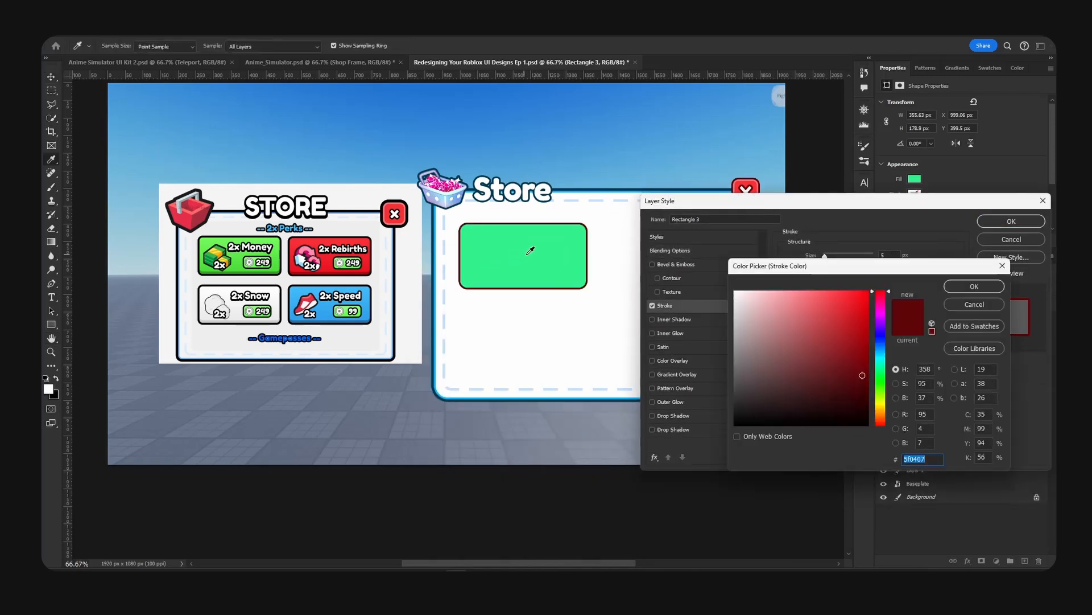
{"action": "left_click", "coordinate": [531, 251]}
{"action": "left_click_drag", "start_coordinate": [850, 344], "coordinate": [857, 380]}
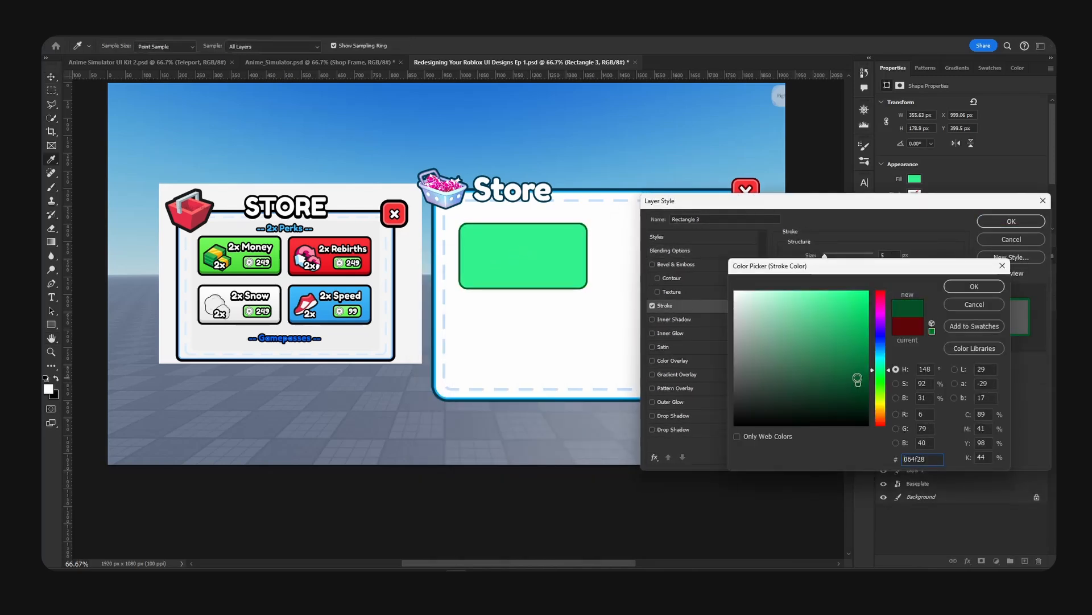
{"action": "left_click", "coordinate": [974, 287]}
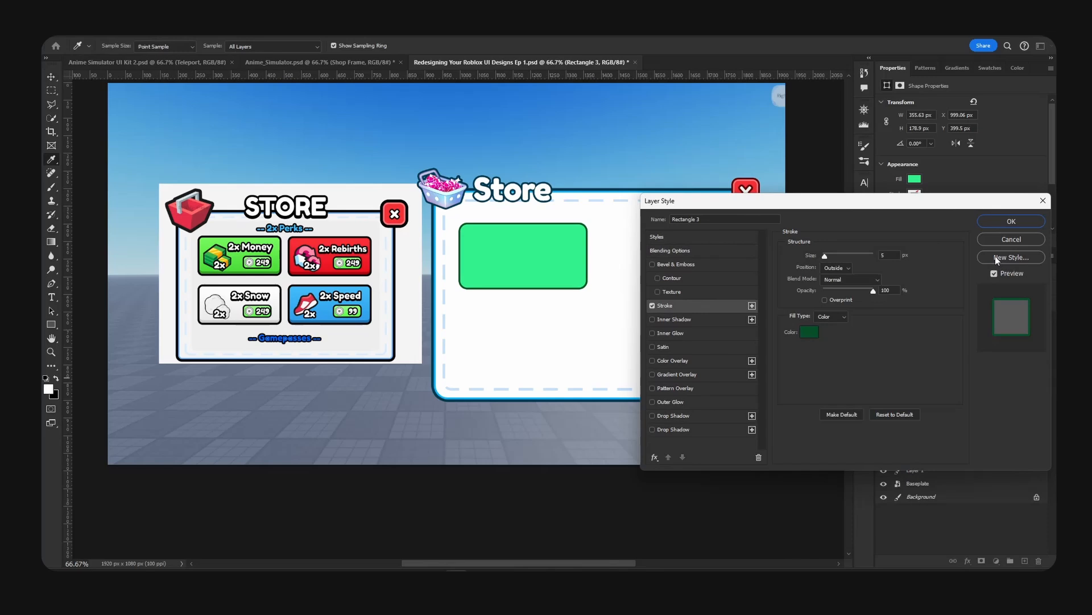
{"action": "left_click", "coordinate": [1012, 221]}
Add a new layer above the green card and clip it to the card's shape.
{"action": "scroll", "coordinate": [1033, 394], "scroll_direction": "down", "scroll_amount": 1}
{"action": "left_click", "coordinate": [1025, 561]}
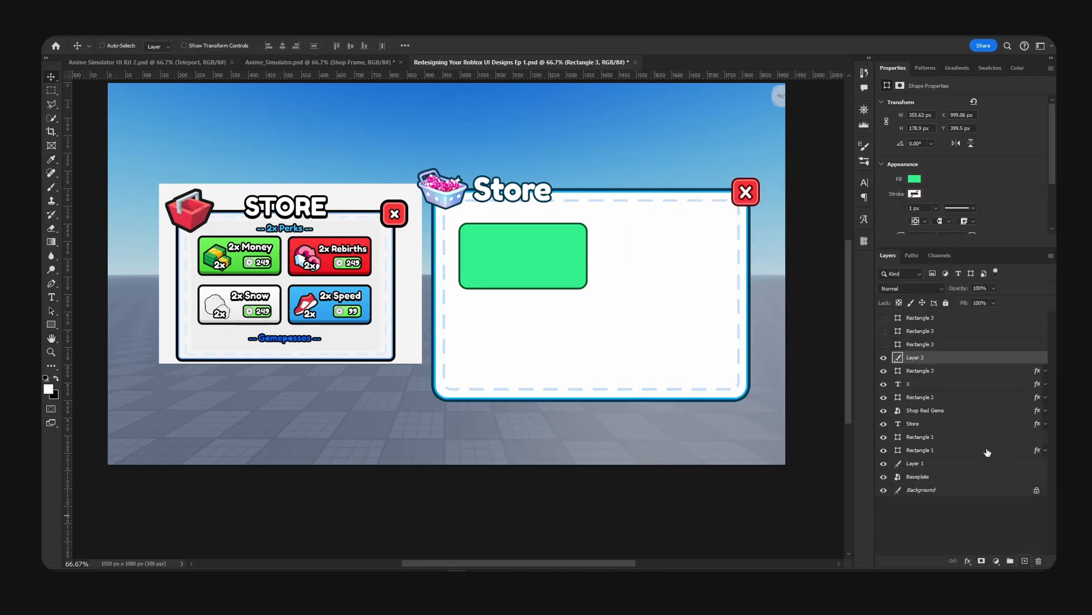
{"action": "right_click", "coordinate": [958, 357]}
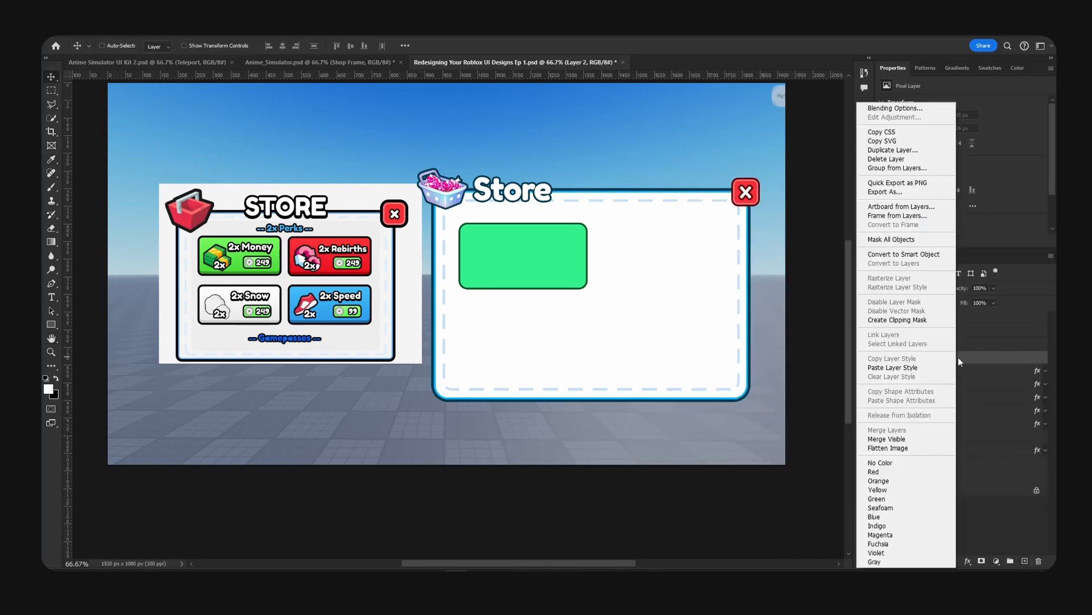
{"action": "left_click", "coordinate": [899, 320]}
Paint a soft white highlight over the card's upper right with a large brush, undoing the last stroke over its upper left.
{"action": "key", "text": "b"}
{"action": "key", "text": "bracketleft"}
{"action": "key", "text": "bracketleft"}
{"action": "key", "text": "bracketleft"}
{"action": "key", "text": "bracketleft"}
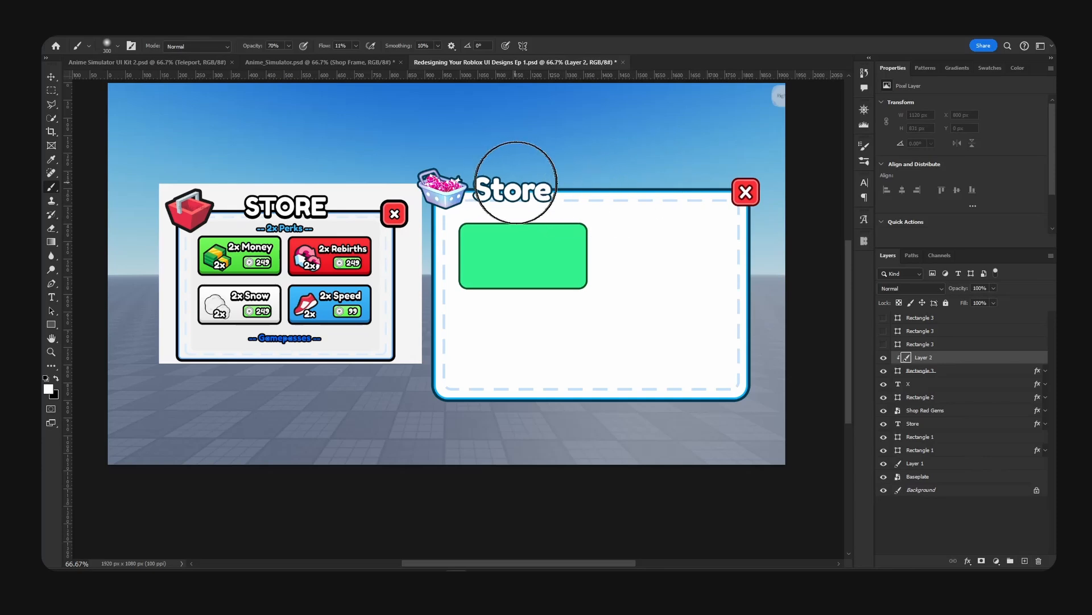
{"action": "key", "text": "bracketright"}
{"action": "left_click_drag", "start_coordinate": [480, 167], "coordinate": [745, 238]}
{"action": "key", "text": "bracketright"}
{"action": "left_click", "coordinate": [494, 194]}
{"action": "left_click_drag", "start_coordinate": [489, 195], "coordinate": [466, 193]}
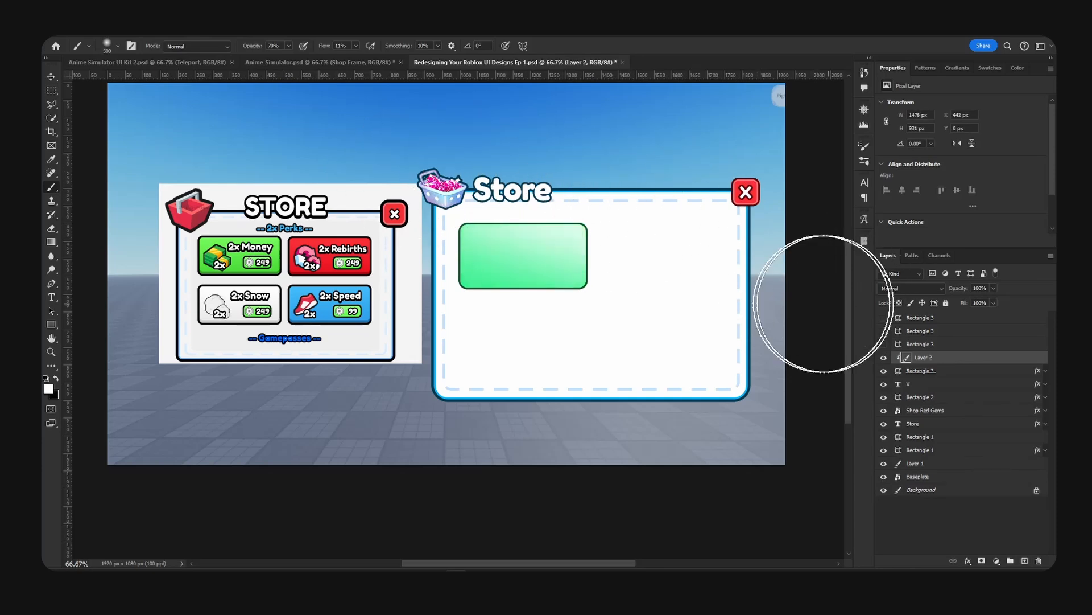
{"action": "key", "text": "ctrl+z"}
Add a second layer clipped to the green card and paint soft black shading along its lower left.
{"action": "left_click", "coordinate": [1024, 561]}
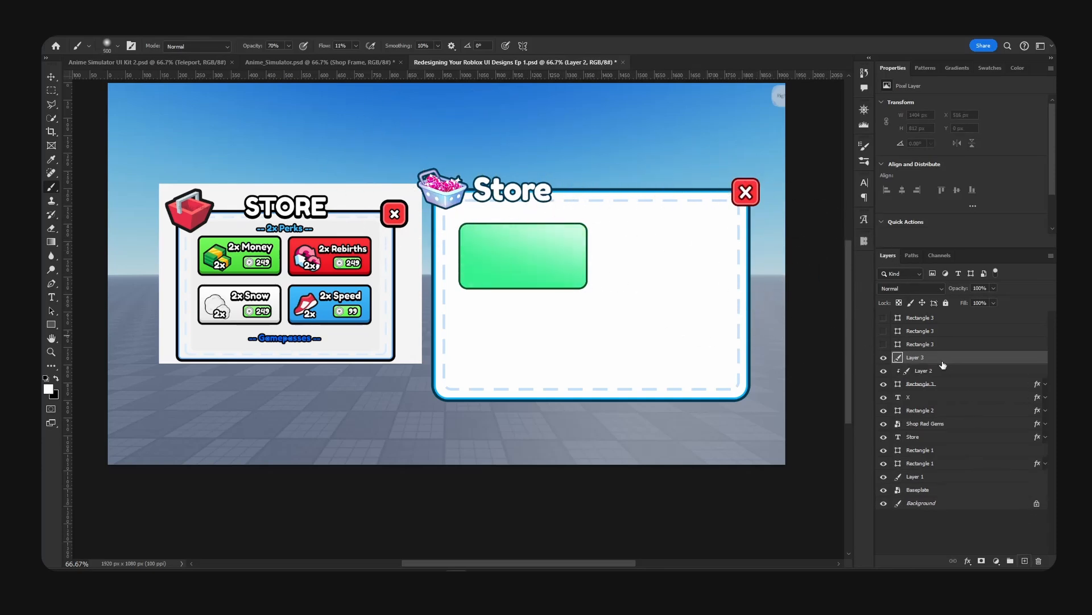
{"action": "key", "text": "ctrl+alt+g"}
{"action": "key", "text": "x"}
{"action": "left_click_drag", "start_coordinate": [388, 324], "coordinate": [524, 391]}
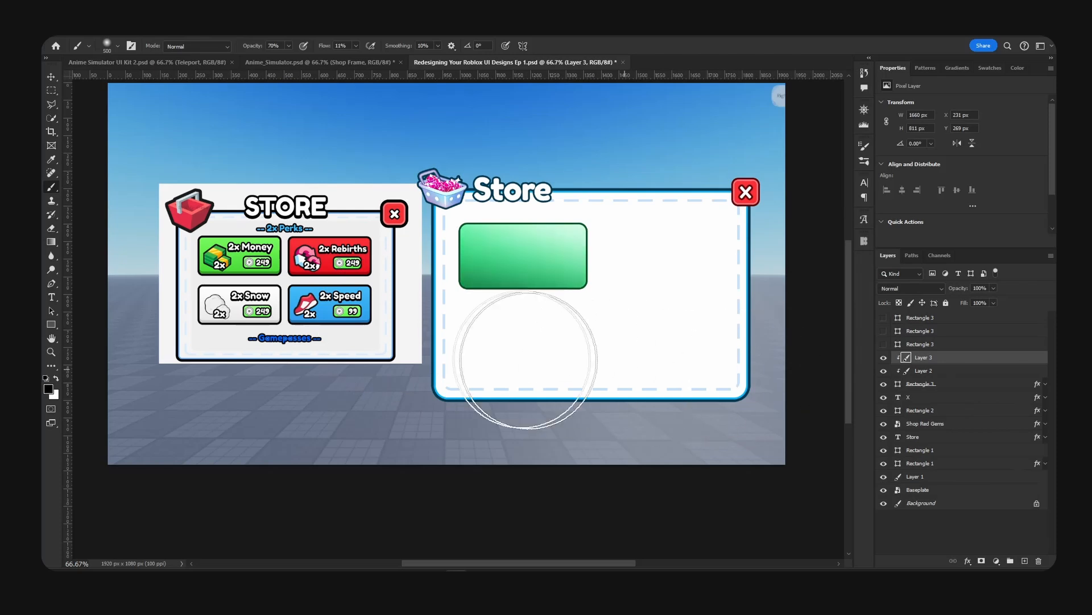
Set the black shading layer's blend mode to Soft Light and save the document.
{"action": "key", "text": "v"}
{"action": "left_click", "coordinate": [918, 293]}
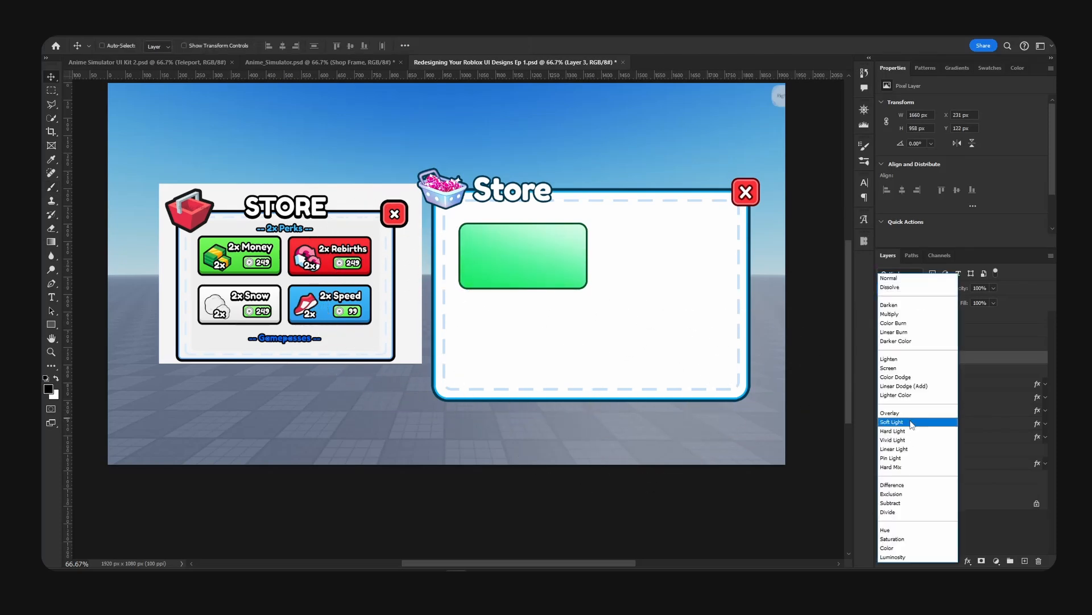
{"action": "left_click", "coordinate": [911, 423]}
{"action": "key", "text": "ctrl+s"}
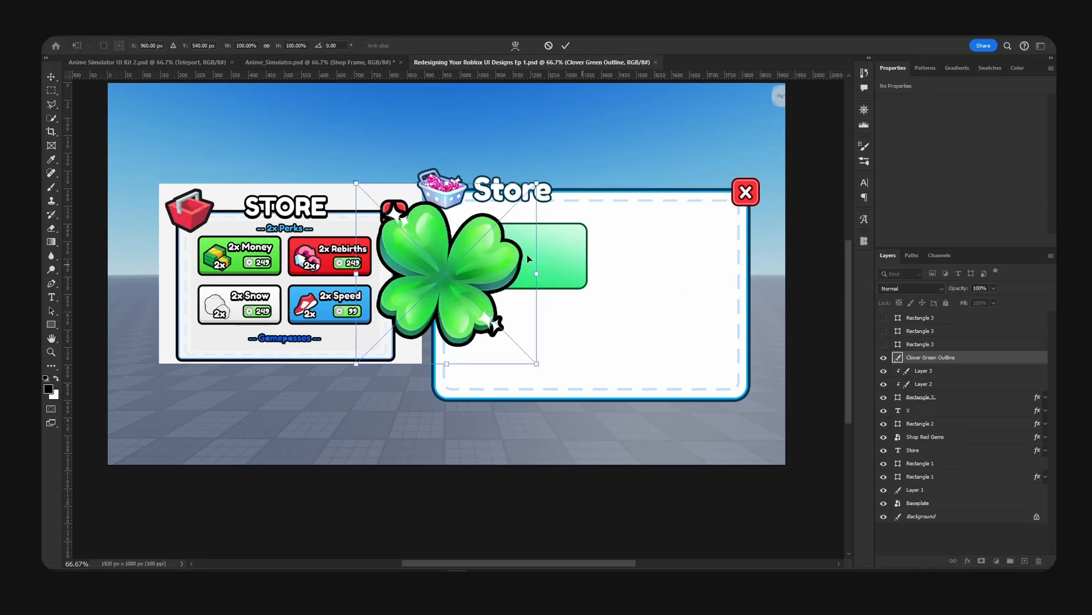
Scale the placed green clover image down to about 121 by 120 px and position it in the green card's left half.
{"action": "left_click_drag", "start_coordinate": [492, 251], "coordinate": [528, 223]}
{"action": "left_click_drag", "start_coordinate": [572, 156], "coordinate": [514, 259]}
{"action": "key", "text": "Return"}
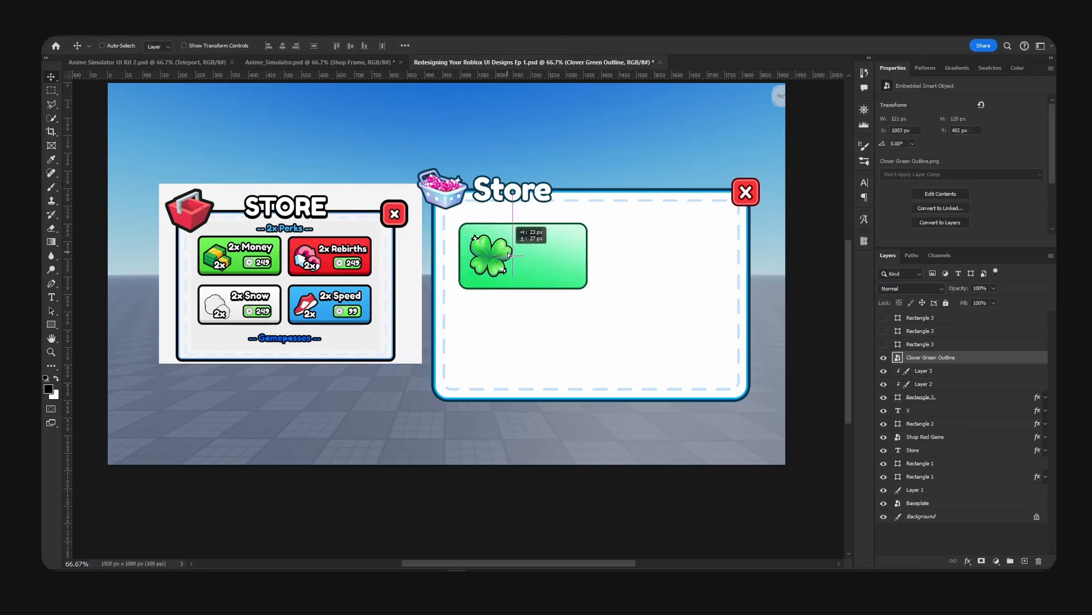
Duplicate the Store heading onto the green card and apply the card's dark green stroke style to the copy.
{"action": "left_click_drag", "start_coordinate": [943, 453], "coordinate": [938, 348]}
{"action": "left_click_drag", "start_coordinate": [543, 220], "coordinate": [577, 276]}
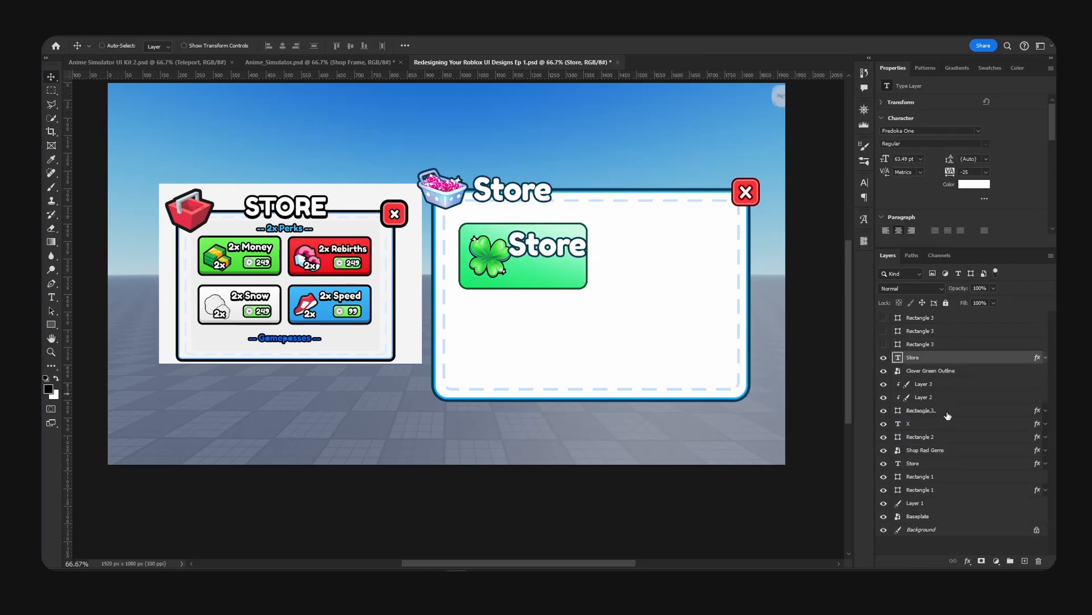
{"action": "right_click", "coordinate": [948, 415]}
{"action": "left_click", "coordinate": [969, 358]}
{"action": "right_click", "coordinate": [936, 359]}
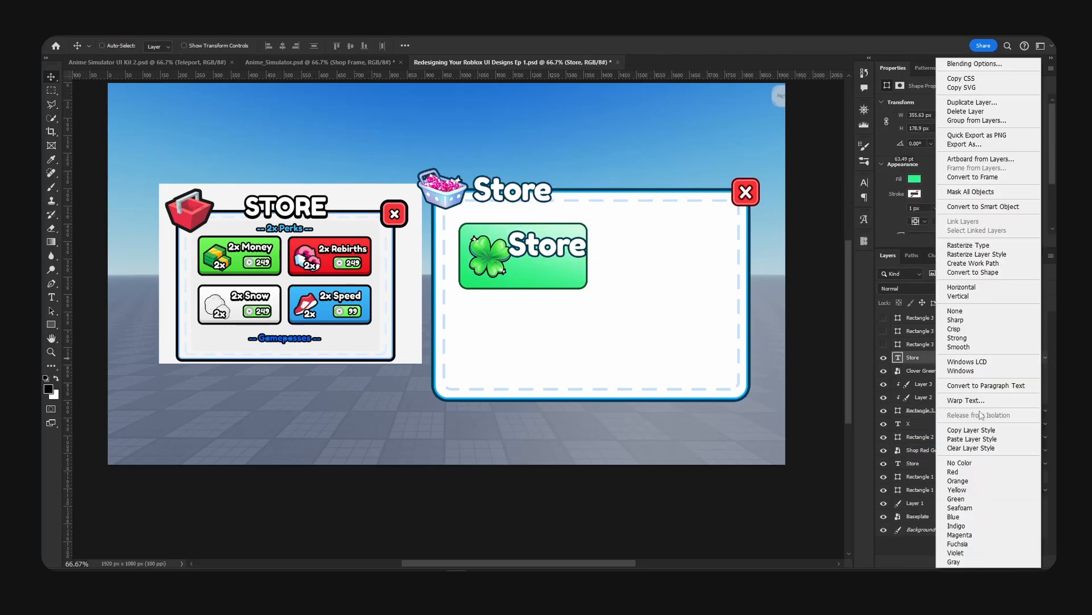
{"action": "left_click", "coordinate": [972, 438]}
Replace the copied heading's text with "2x Luck" and left-align it.
{"action": "left_click_drag", "start_coordinate": [545, 248], "coordinate": [560, 252]}
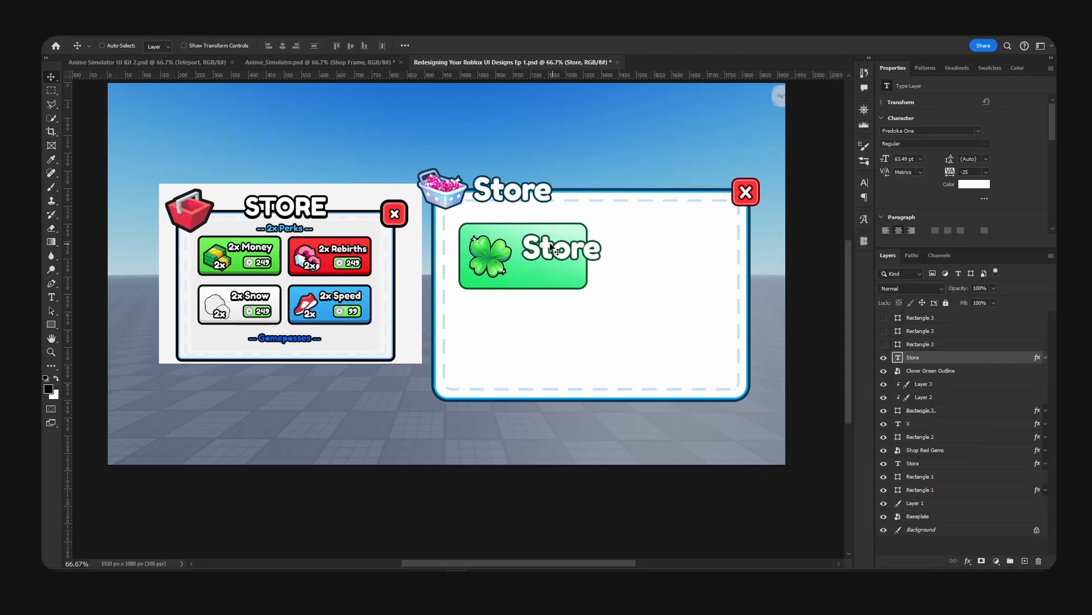
{"action": "double_click", "coordinate": [547, 252]}
{"action": "type", "text": "2x"}
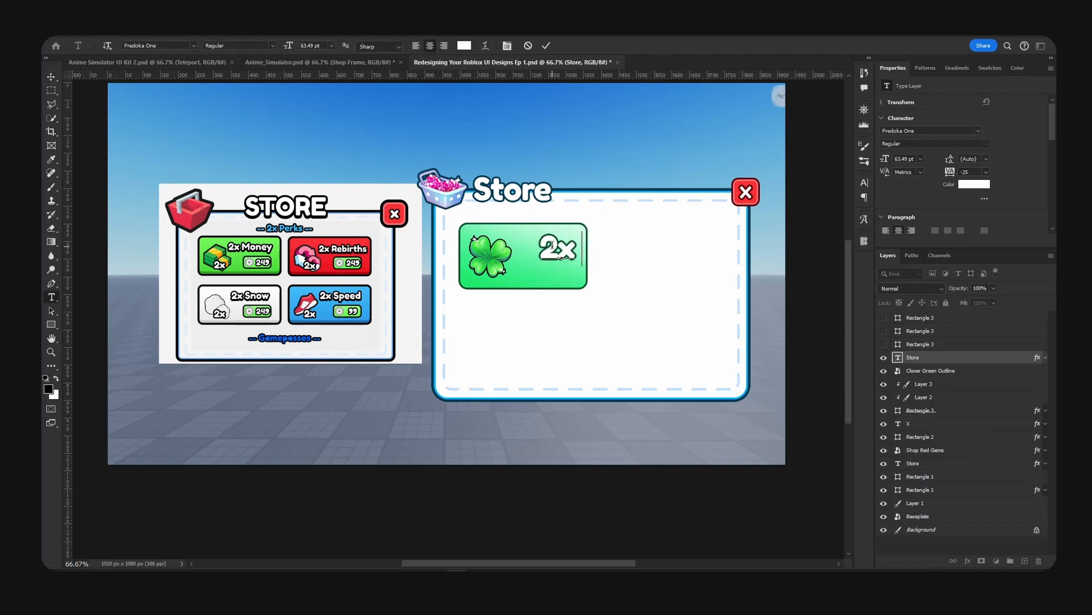
{"action": "type", "text": " Luck"}
{"action": "key", "text": "ctrl+a"}
{"action": "left_click", "coordinate": [416, 45]}
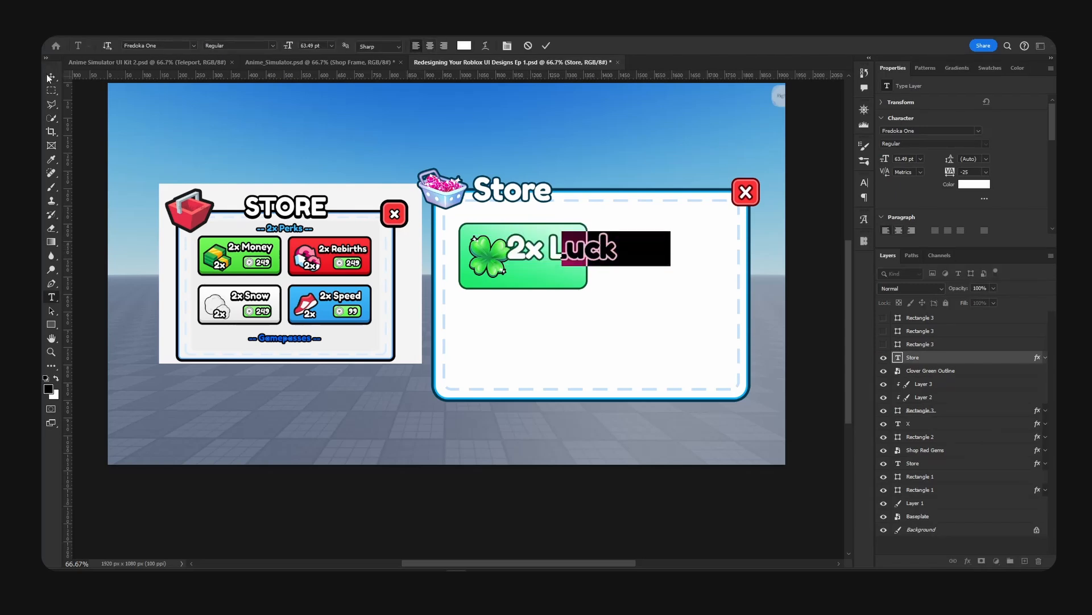
{"action": "key", "text": "ctrl+Return"}
Scale the 2x Luck text down to about 34 pt and place it in the card's upper right beside the clover.
{"action": "left_click_drag", "start_coordinate": [680, 261], "coordinate": [584, 248]}
{"action": "key", "text": "ctrl+t"}
{"action": "key", "text": "Return"}
{"action": "left_click", "coordinate": [929, 371]}
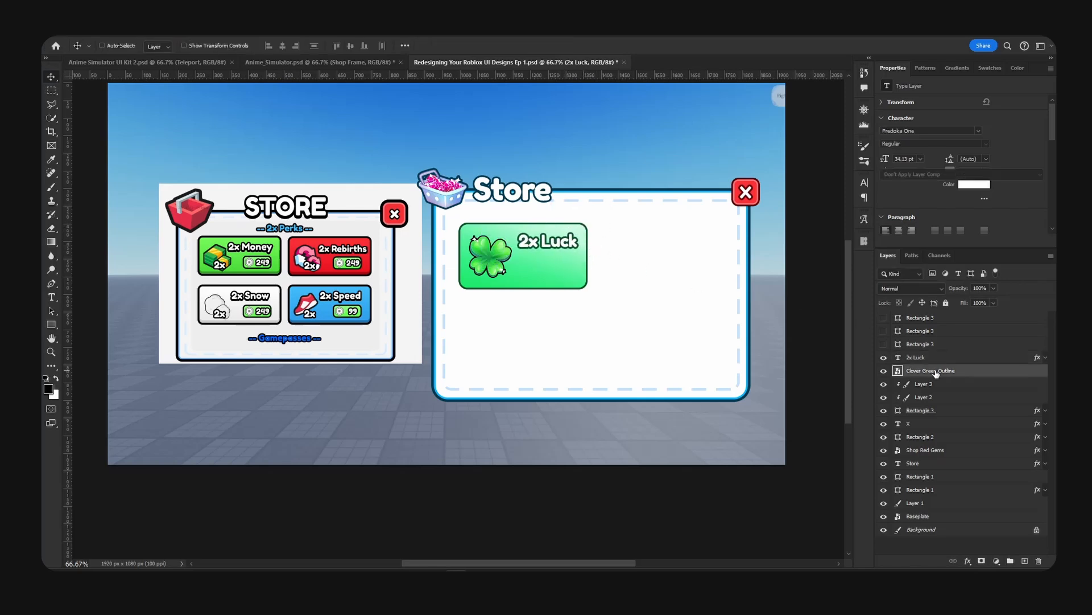
{"action": "left_click", "coordinate": [942, 362]}
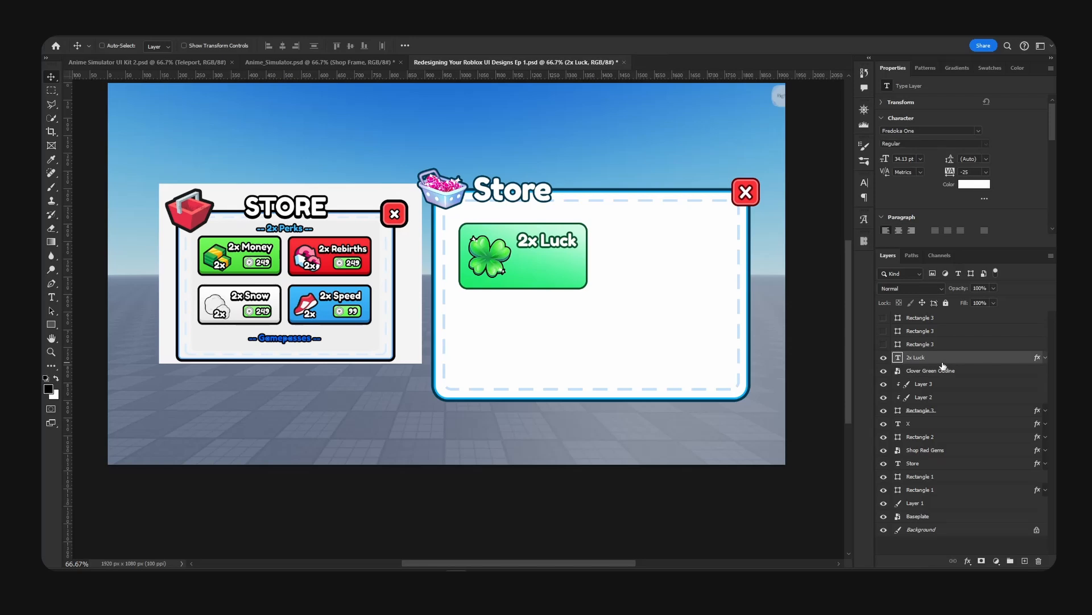
Set the 2x Luck text's stroke size to 3 px.
{"action": "double_click", "coordinate": [974, 360]}
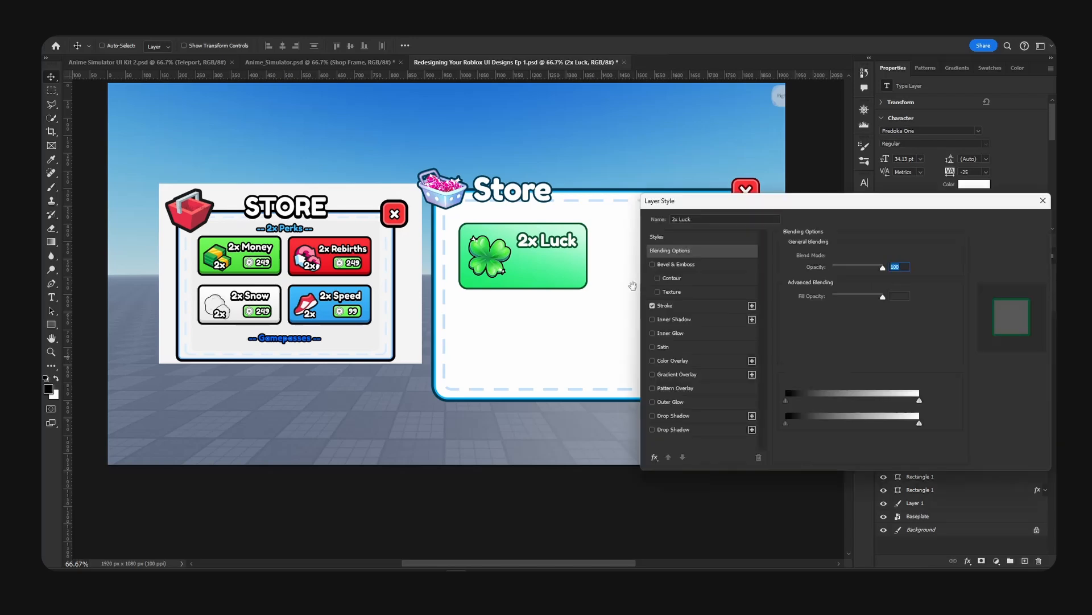
{"action": "left_click", "coordinate": [664, 306]}
{"action": "double_click", "coordinate": [888, 255]}
{"action": "type", "text": "3"}
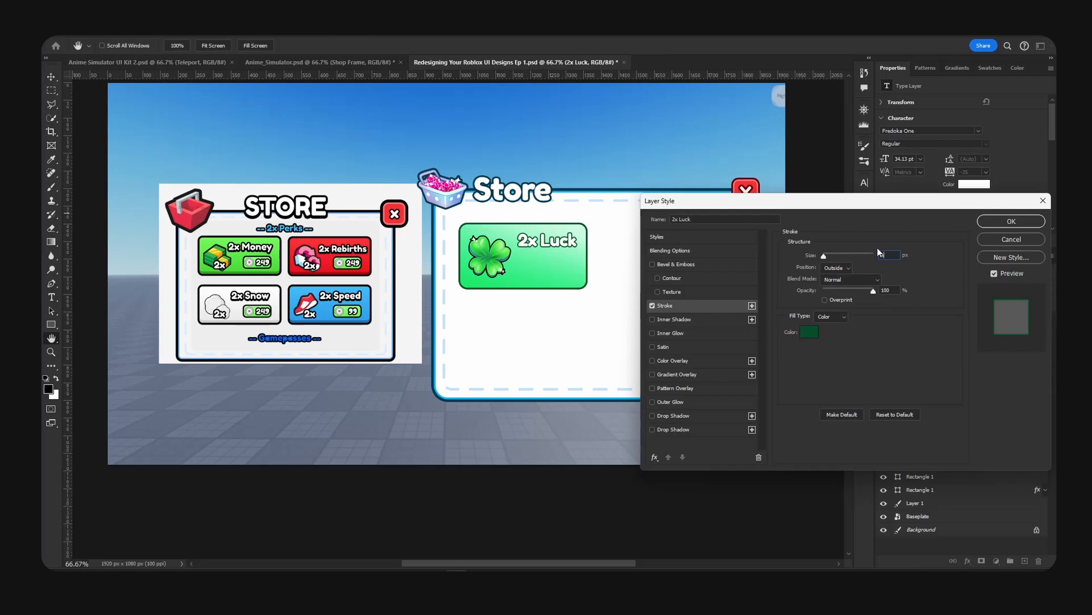
{"action": "left_click", "coordinate": [1000, 222]}
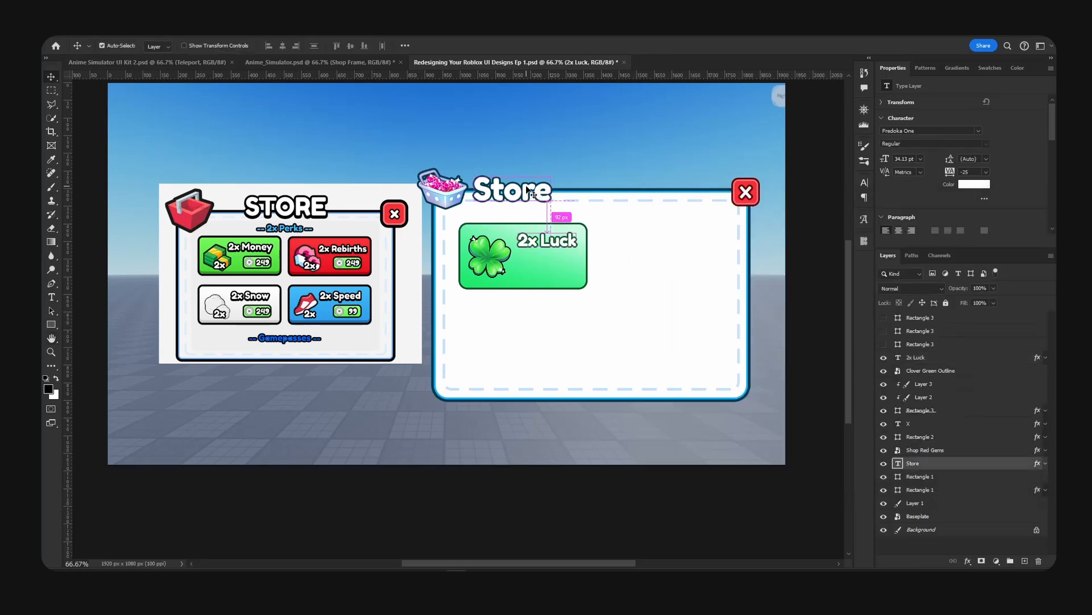
Set the large Store heading's stroke size to 7 px.
{"action": "left_click", "coordinate": [529, 191]}
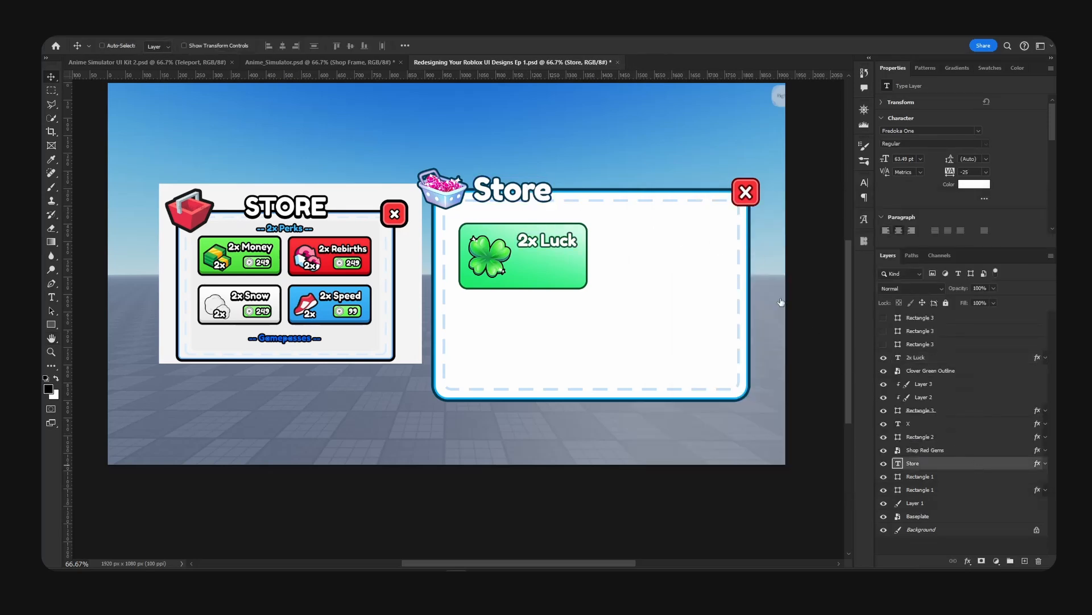
{"action": "double_click", "coordinate": [973, 467]}
{"action": "left_click", "coordinate": [667, 305]}
{"action": "double_click", "coordinate": [885, 254]}
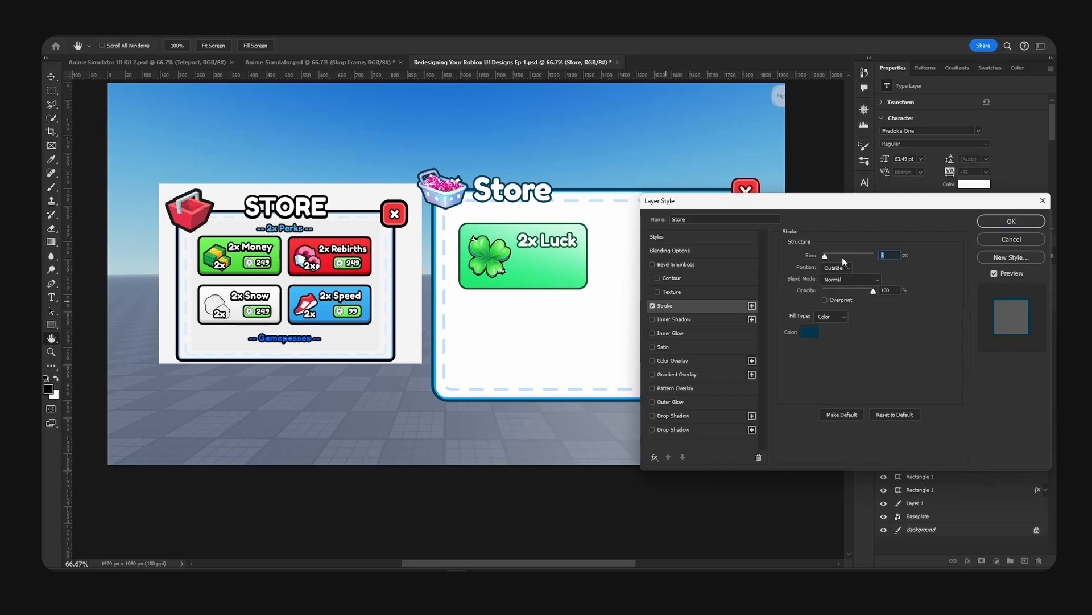
{"action": "type", "text": "7"}
{"action": "key", "text": "Return"}
Draw a small white rounded rectangle with 10 px corners on the card beneath the 2x Luck text, on a new layer.
{"action": "left_click", "coordinate": [956, 358]}
{"action": "left_click", "coordinate": [1025, 560]}
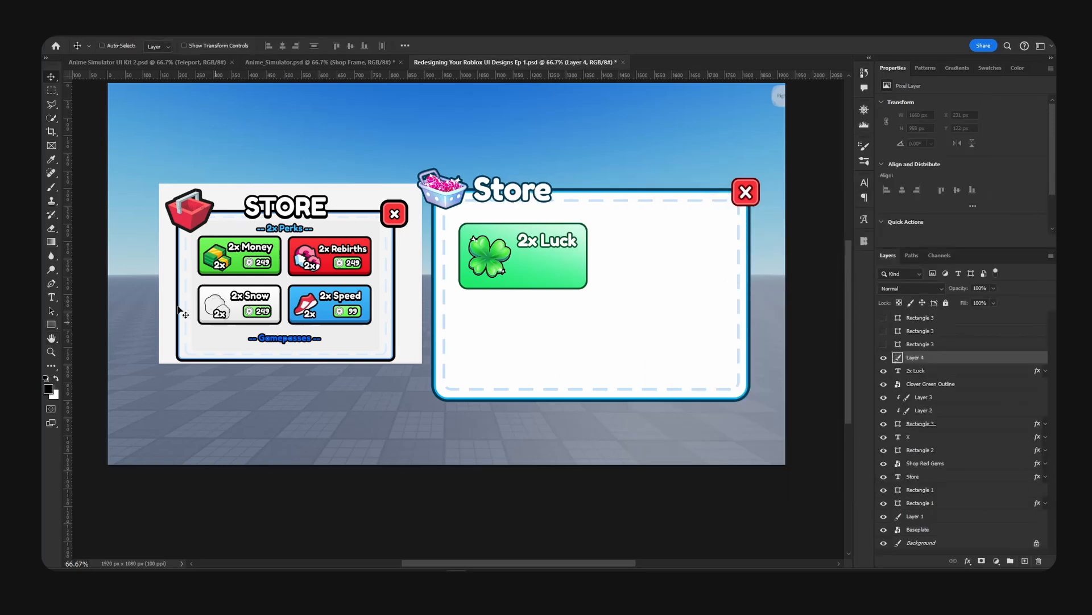
{"action": "left_click", "coordinate": [51, 329]}
{"action": "left_click", "coordinate": [82, 325]}
{"action": "key", "text": "x"}
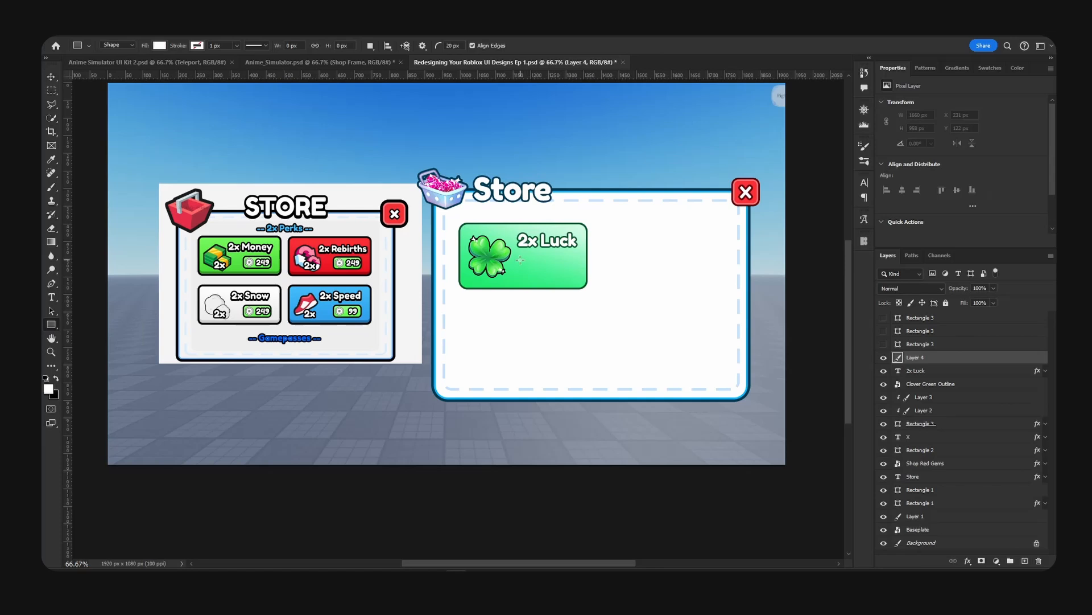
{"action": "left_click_drag", "start_coordinate": [520, 259], "coordinate": [575, 278]}
{"action": "key", "text": "v"}
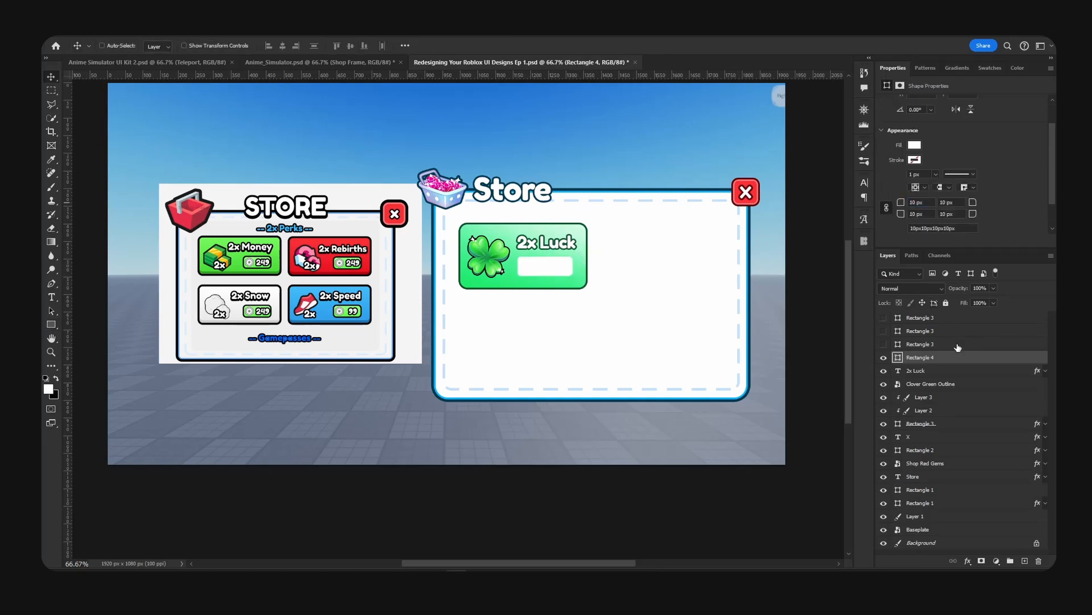
Give the small rectangle a gradient overlay running from a darker green to light green #44ee5c.
{"action": "double_click", "coordinate": [969, 362]}
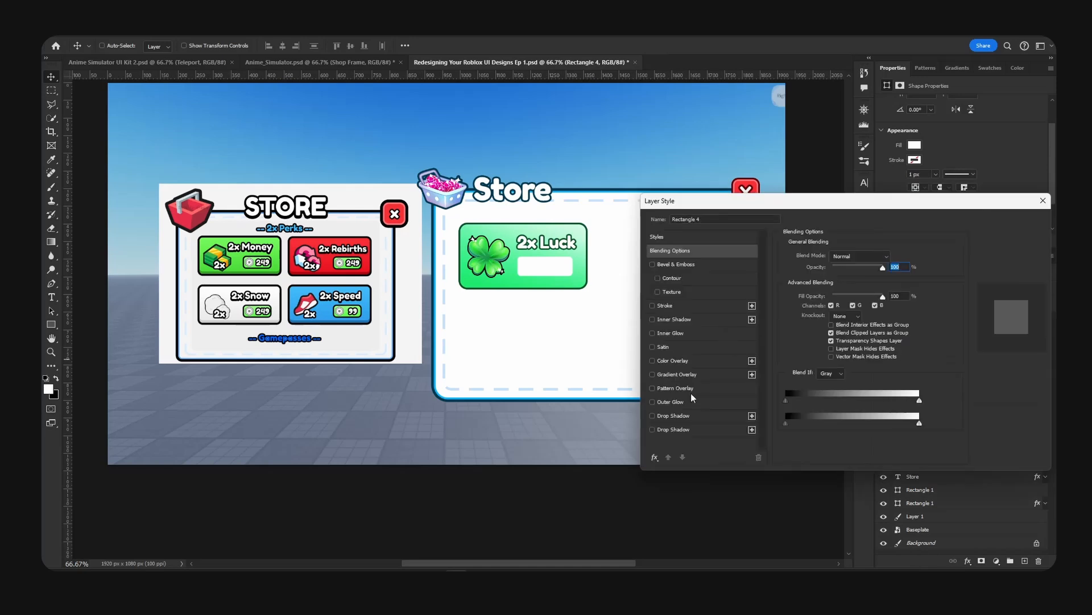
{"action": "left_click", "coordinate": [699, 373]}
{"action": "left_click", "coordinate": [844, 279]}
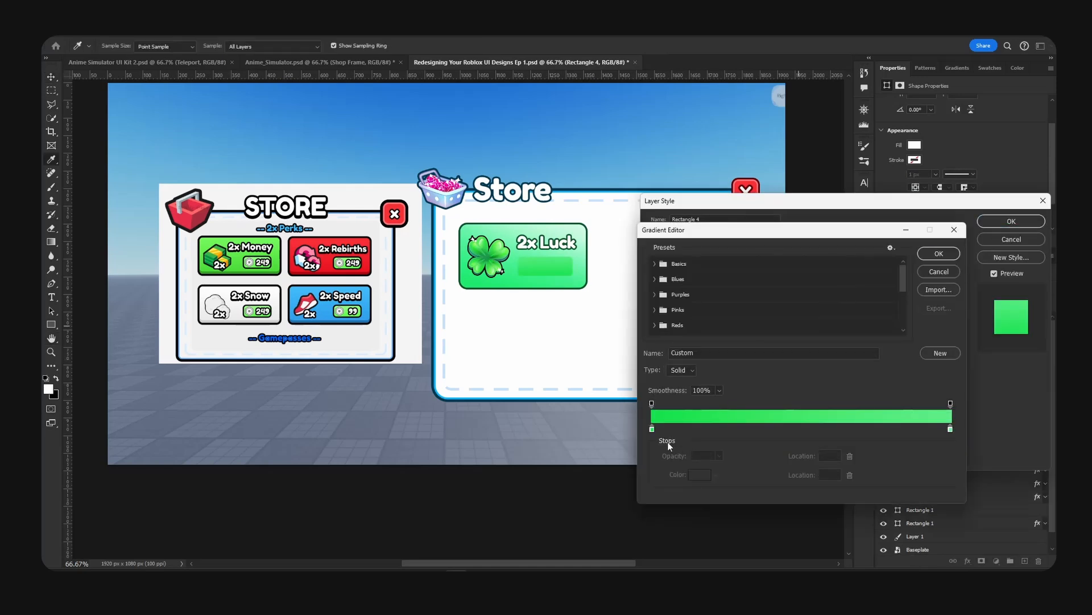
{"action": "double_click", "coordinate": [652, 429]}
{"action": "left_click_drag", "start_coordinate": [857, 308], "coordinate": [858, 329]}
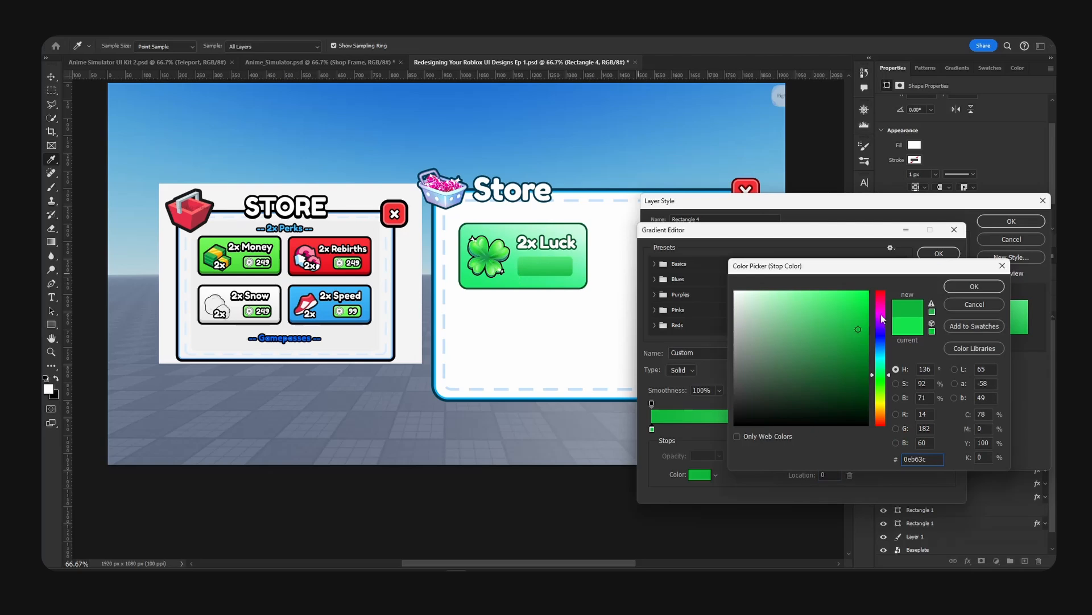
{"action": "left_click", "coordinate": [862, 320]}
{"action": "left_click_drag", "start_coordinate": [829, 297], "coordinate": [831, 302]}
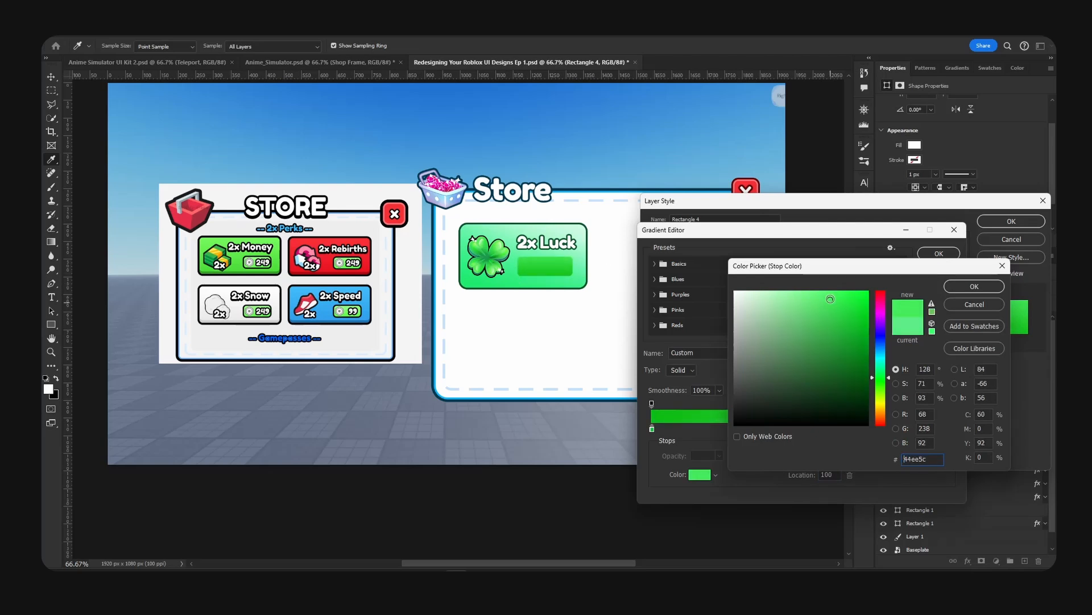
{"action": "left_click", "coordinate": [974, 286]}
{"action": "left_click", "coordinate": [939, 254]}
Add a thin outside stroke to the small green price rectangle on the 2x Luck card.
{"action": "left_click", "coordinate": [665, 305]}
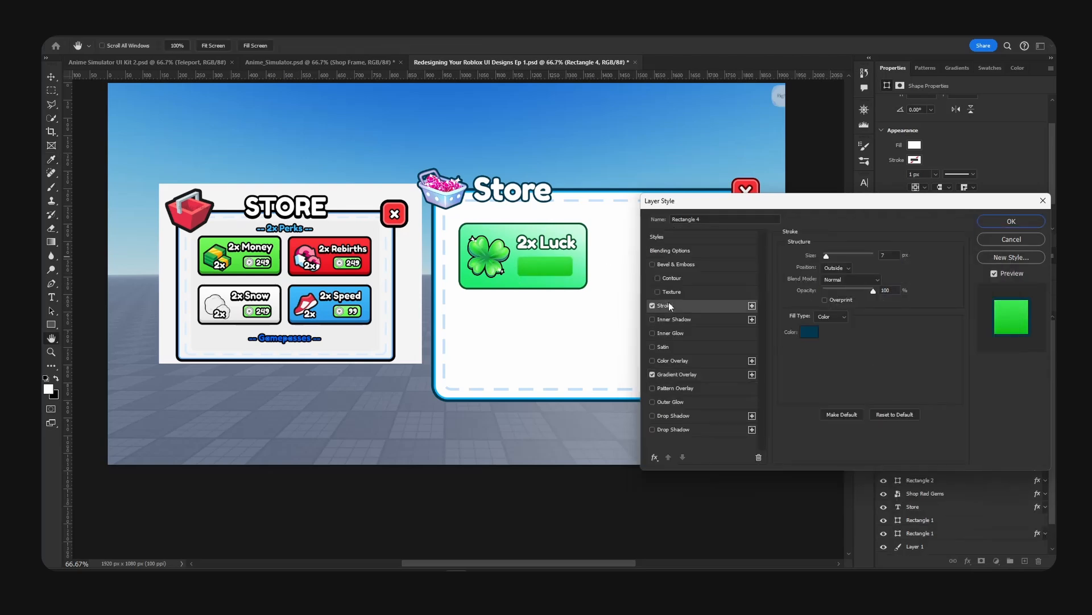
{"action": "left_click_drag", "start_coordinate": [826, 257], "coordinate": [825, 257]}
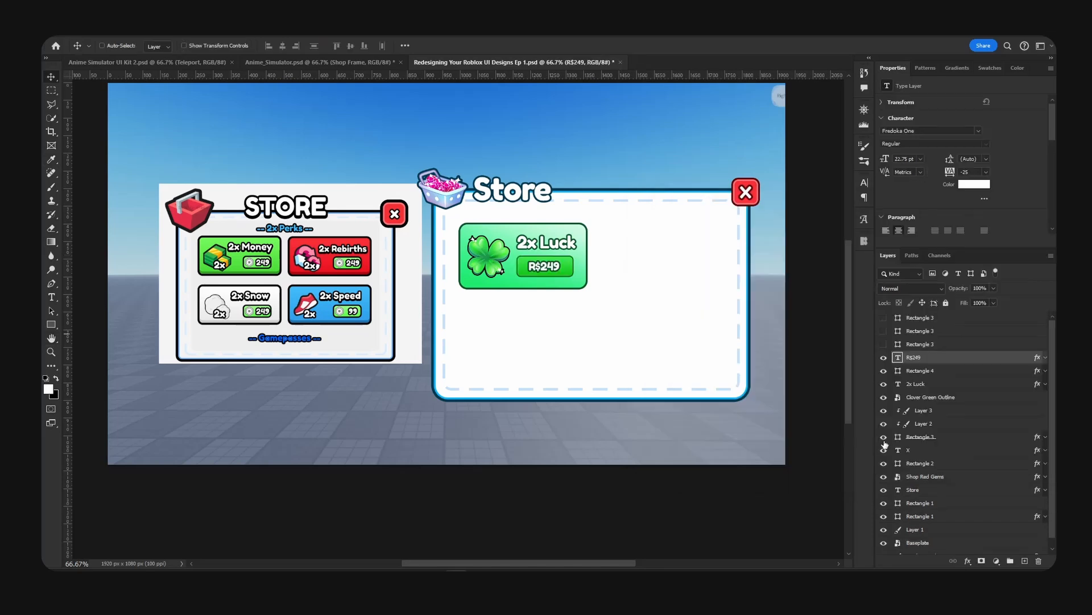
Group all the 2x Luck card's layers and duplicate the group into a two-by-two grid of four cards.
{"action": "left_click", "coordinate": [919, 437], "text": "shift"}
{"action": "key", "text": "ctrl+g"}
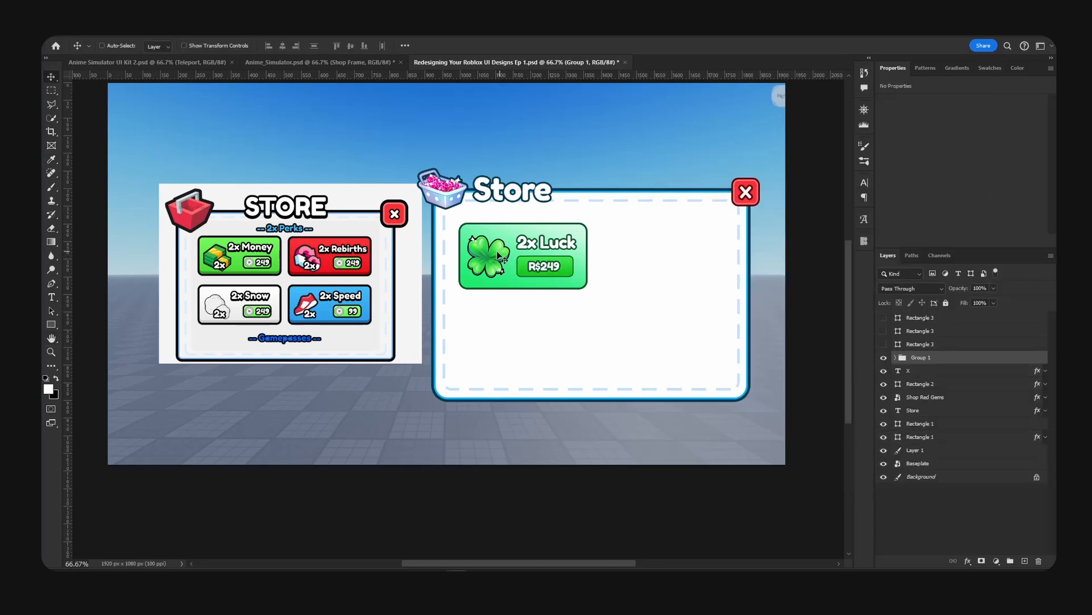
{"action": "left_click_drag", "start_coordinate": [483, 260], "coordinate": [619, 261]}
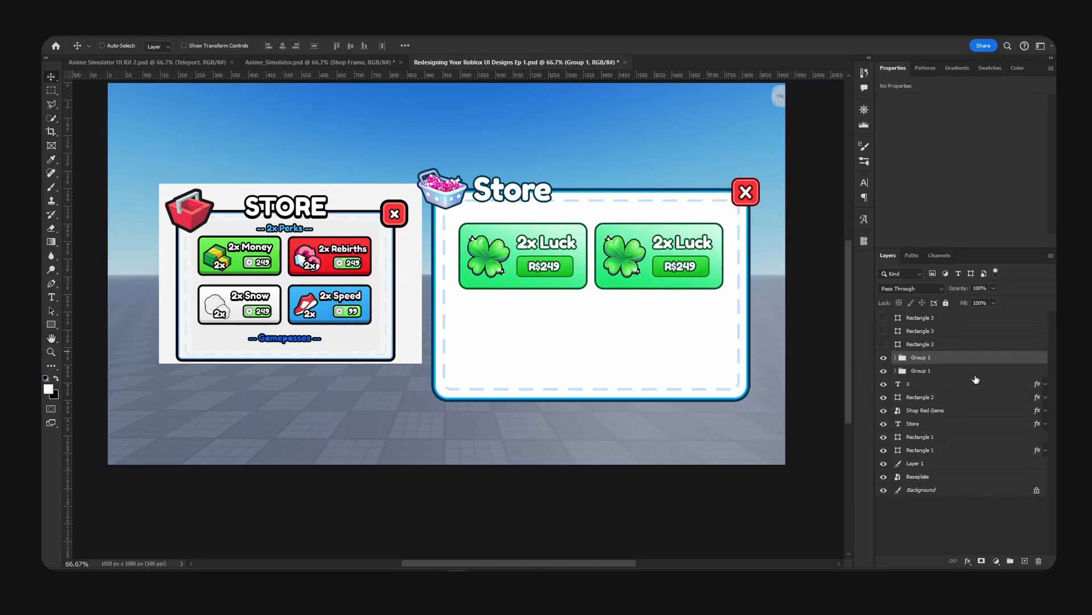
{"action": "left_click_drag", "start_coordinate": [677, 229], "coordinate": [677, 303]}
{"action": "left_click", "coordinate": [921, 358]}
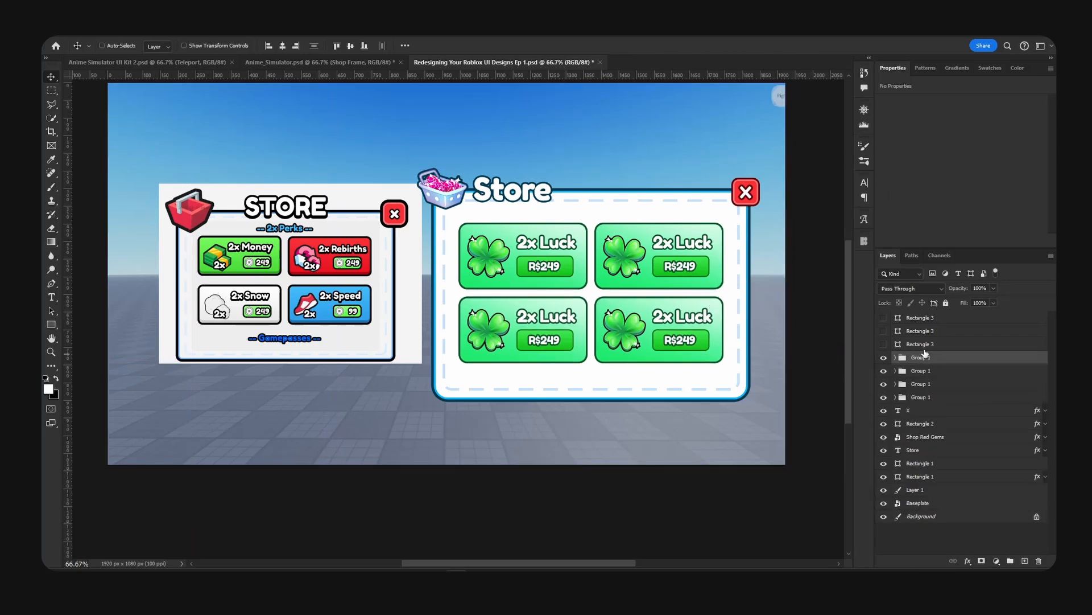
Convert the lower-left card's Rectangle 3 and its clipped shading layers, Layer 2 and Layer 3, into one smart object.
{"action": "left_click", "coordinate": [542, 306], "text": "ctrl"}
{"action": "left_click", "coordinate": [931, 464]}
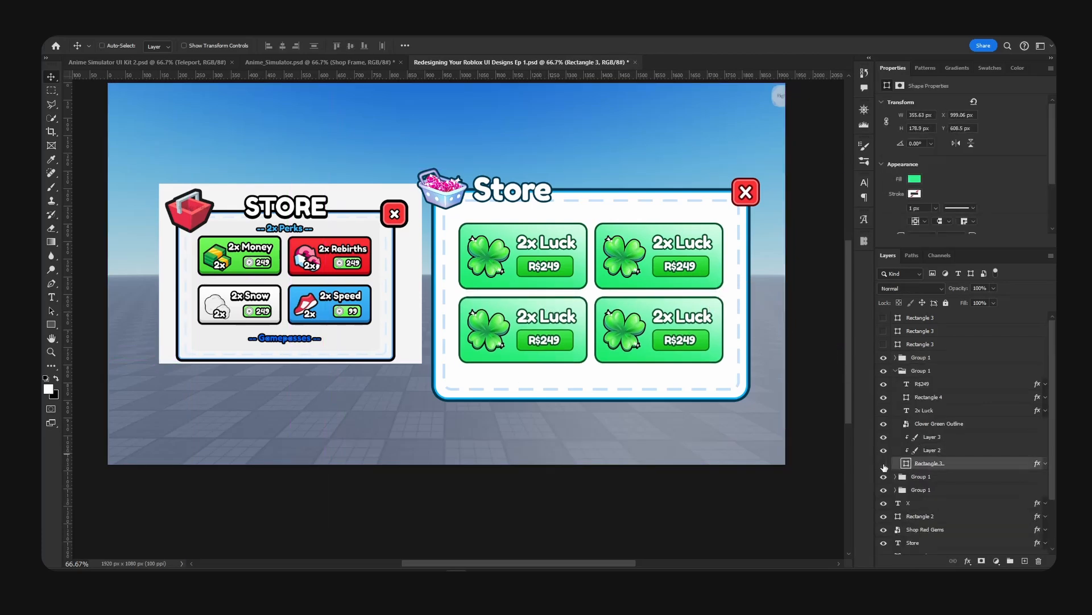
{"action": "left_click", "coordinate": [943, 440], "text": "shift"}
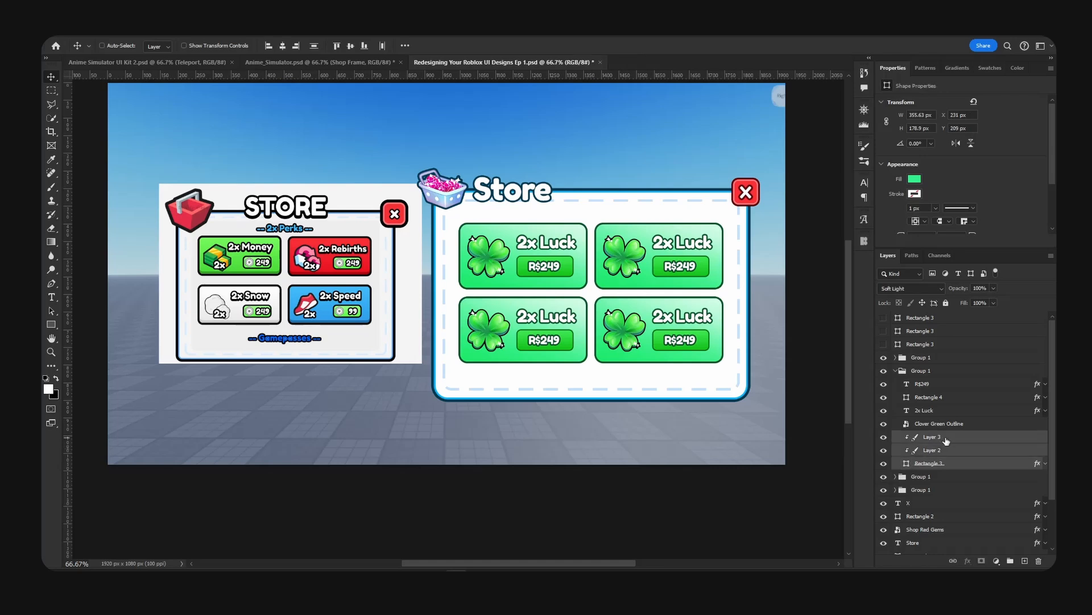
{"action": "right_click", "coordinate": [947, 441]}
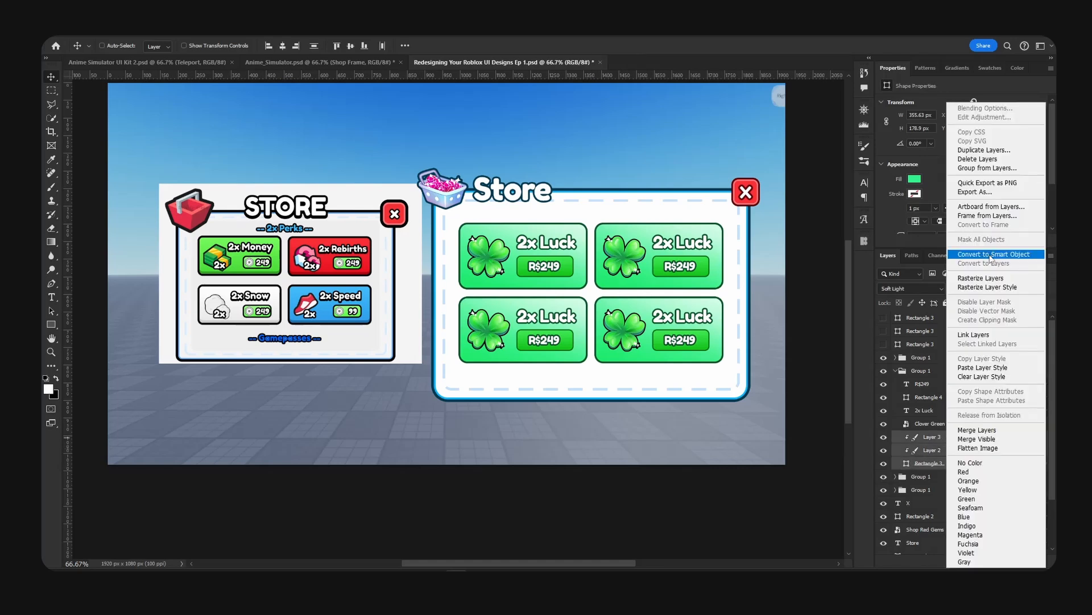
{"action": "left_click", "coordinate": [972, 255]}
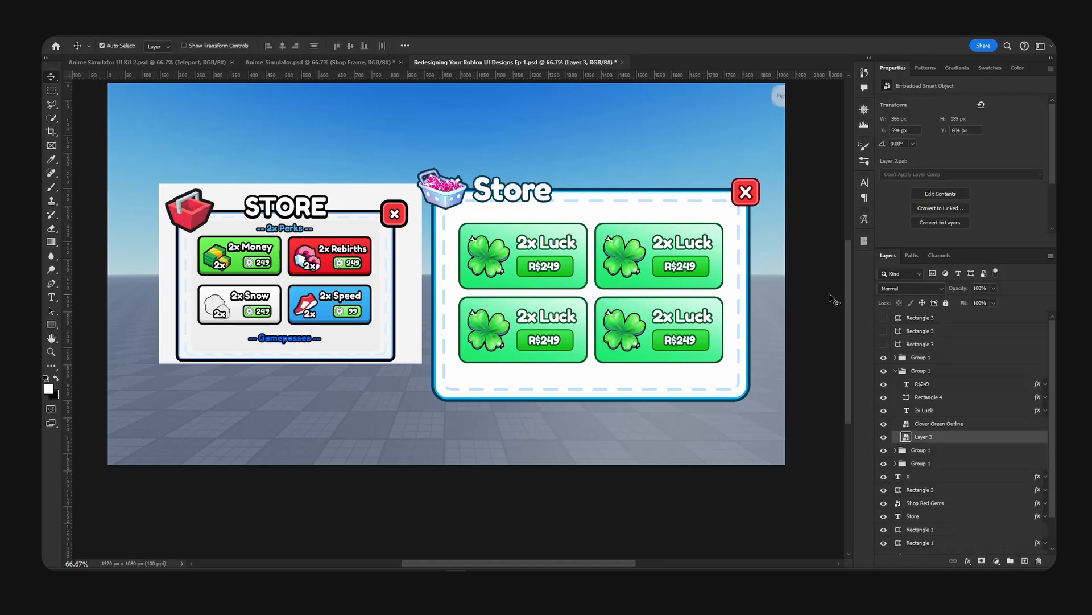
Recolor the lower-left card's background pink by shifting its hue to -180 with Hue/Saturation.
{"action": "key", "text": "ctrl+u"}
{"action": "left_click_drag", "start_coordinate": [759, 208], "coordinate": [705, 209]}
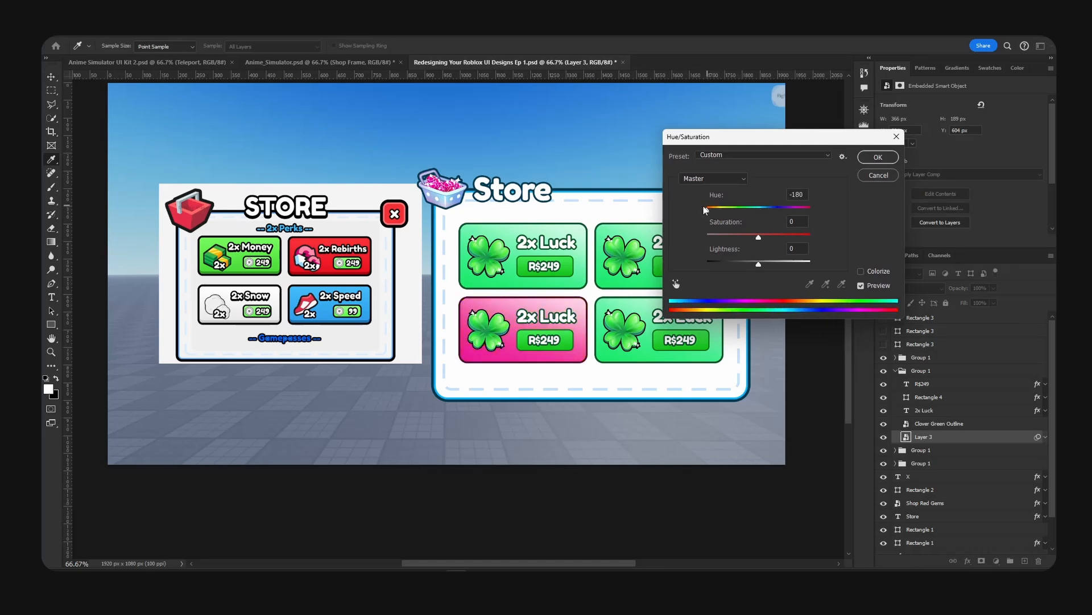
{"action": "left_click", "coordinate": [868, 161]}
Convert the lower-right card's Rectangle 3, shading layers and Clover Green Outline into one smart object.
{"action": "left_click", "coordinate": [710, 322], "text": "ctrl"}
{"action": "left_click", "coordinate": [942, 452]}
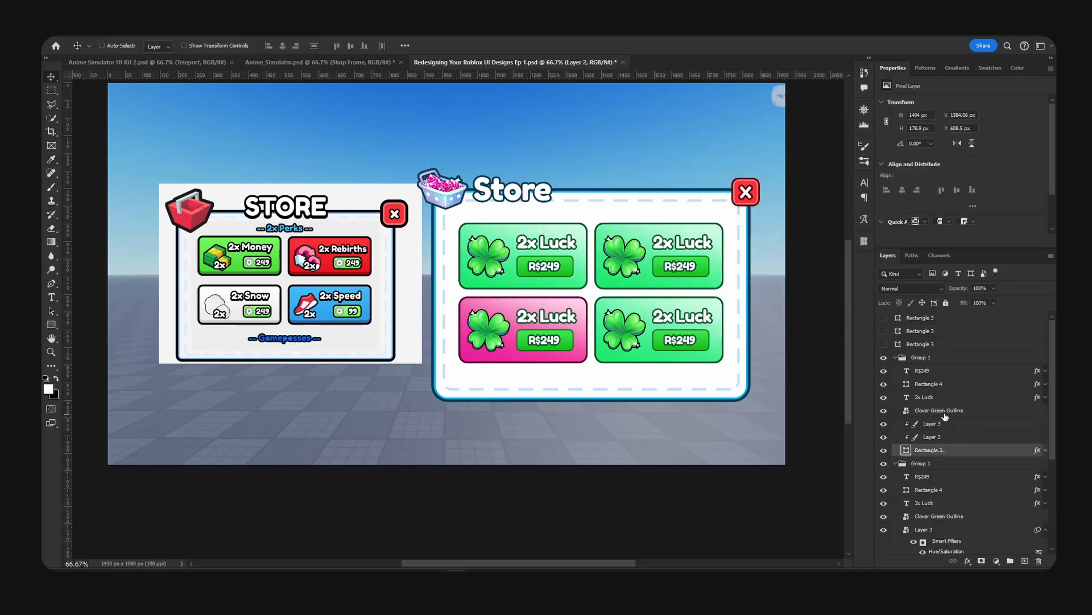
{"action": "left_click", "coordinate": [946, 417], "text": "shift"}
{"action": "right_click", "coordinate": [945, 417]}
{"action": "left_click", "coordinate": [990, 209]}
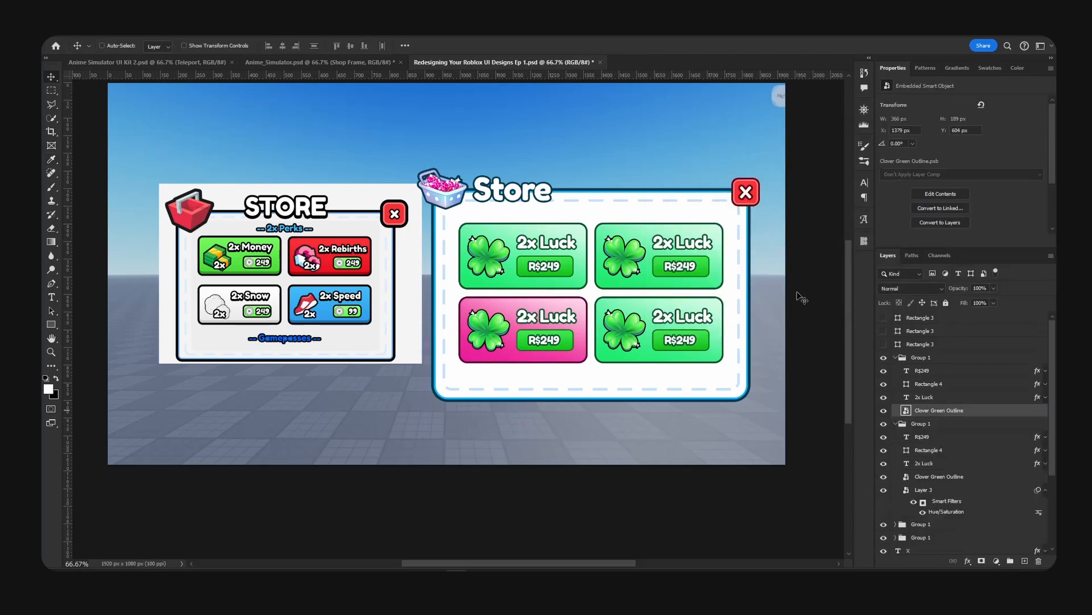
Recolor the lower-right card's smart object cyan by shifting its hue to about +35 with Hue/Saturation.
{"action": "key", "text": "ctrl+u"}
{"action": "left_click_drag", "start_coordinate": [785, 140], "coordinate": [852, 142]}
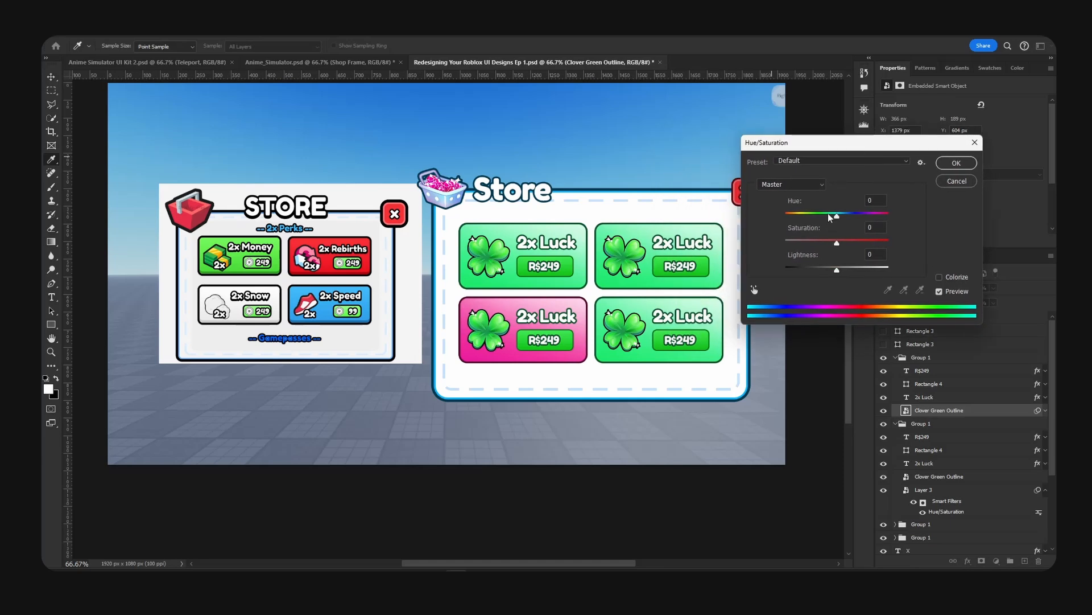
{"action": "left_click_drag", "start_coordinate": [830, 217], "coordinate": [857, 218]}
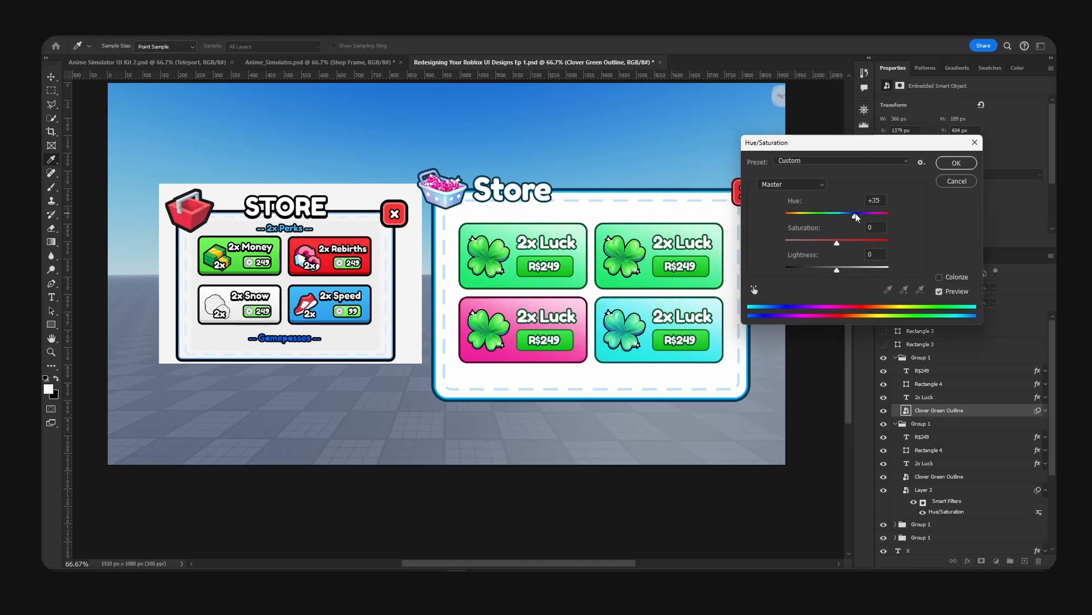
{"action": "left_click", "coordinate": [956, 163]}
Recolor the upper-right card's background smart object golden yellow with a Hue/Saturation hue shift.
{"action": "left_click", "coordinate": [718, 250]}
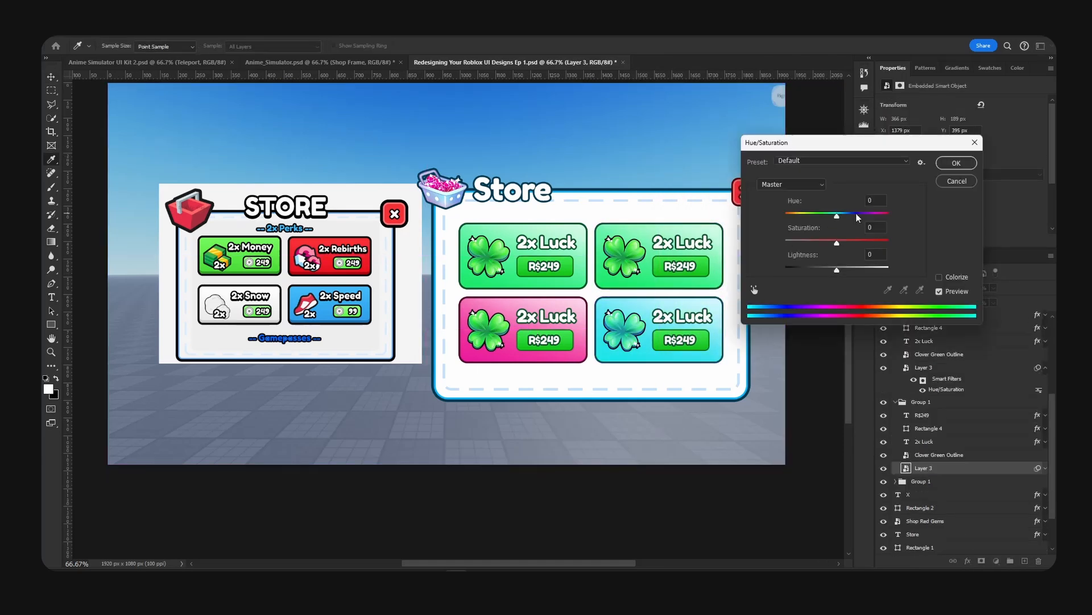
{"action": "mouse_move", "coordinate": [837, 217]}
{"action": "left_mouse_down"}
{"action": "mouse_move", "coordinate": [887, 217]}
{"action": "mouse_move", "coordinate": [803, 221]}
{"action": "left_mouse_up"}
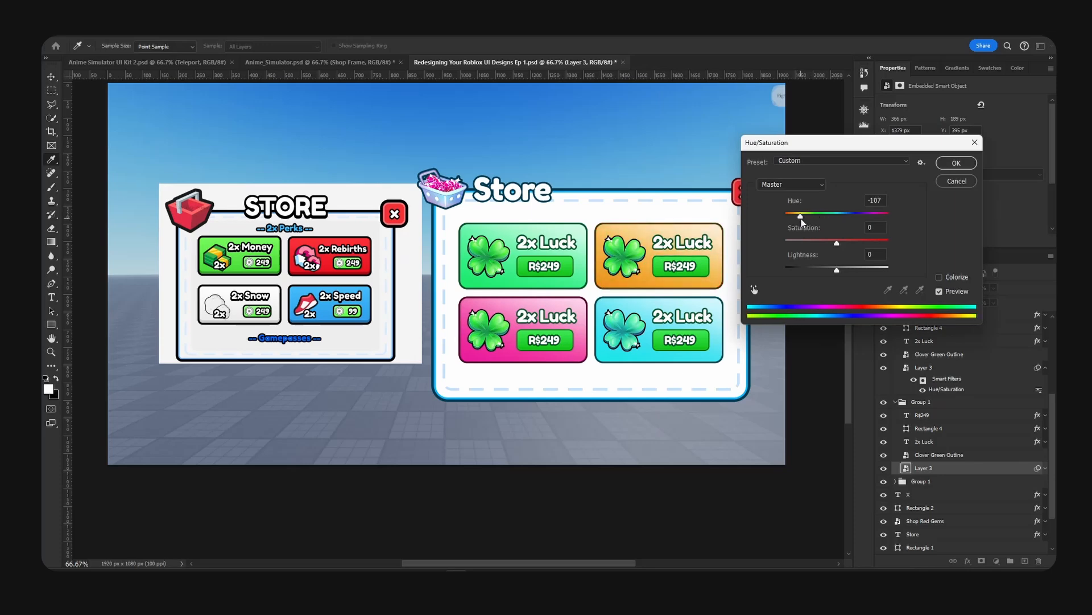
{"action": "left_click", "coordinate": [956, 163]}
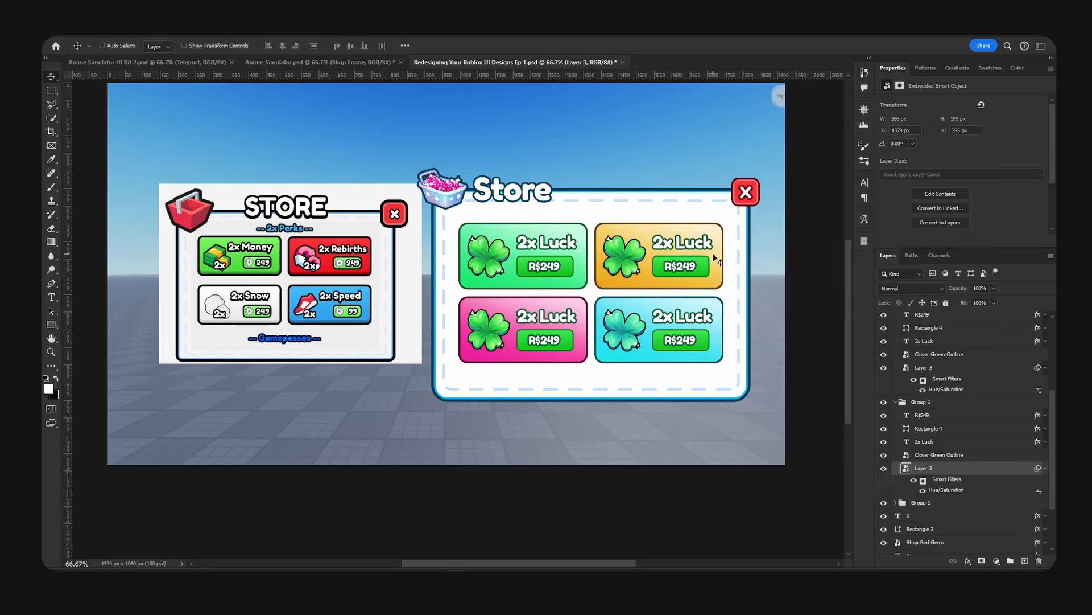
Collapse the expanded card groups, then combine all redesigned Store layers into one group and hide it.
{"action": "key", "text": "ctrl+minus"}
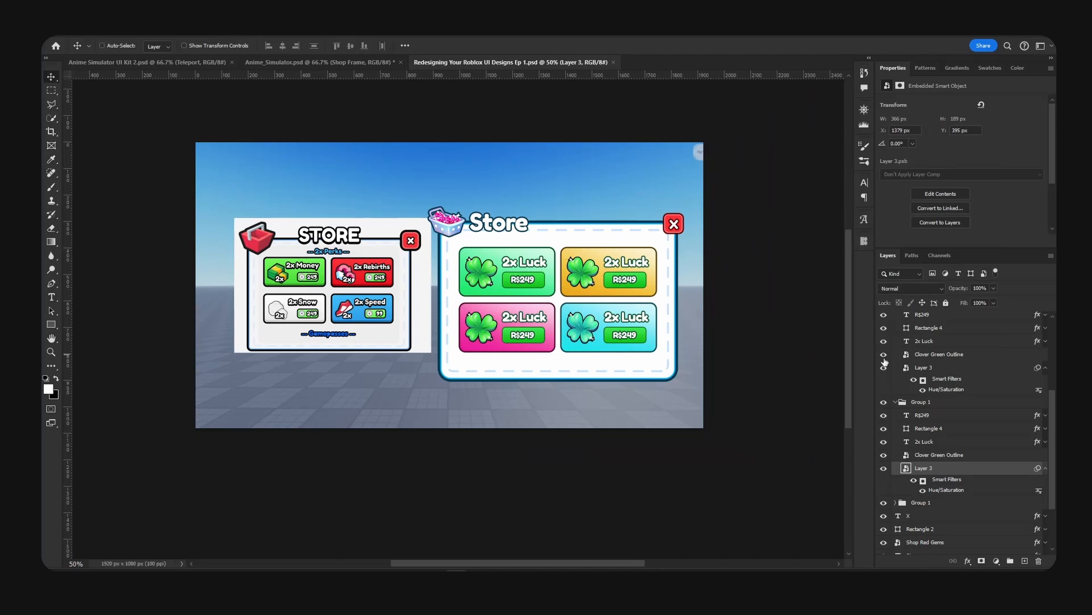
{"action": "scroll", "coordinate": [899, 364], "scroll_direction": "up", "scroll_amount": 5}
{"action": "left_click", "coordinate": [895, 357]}
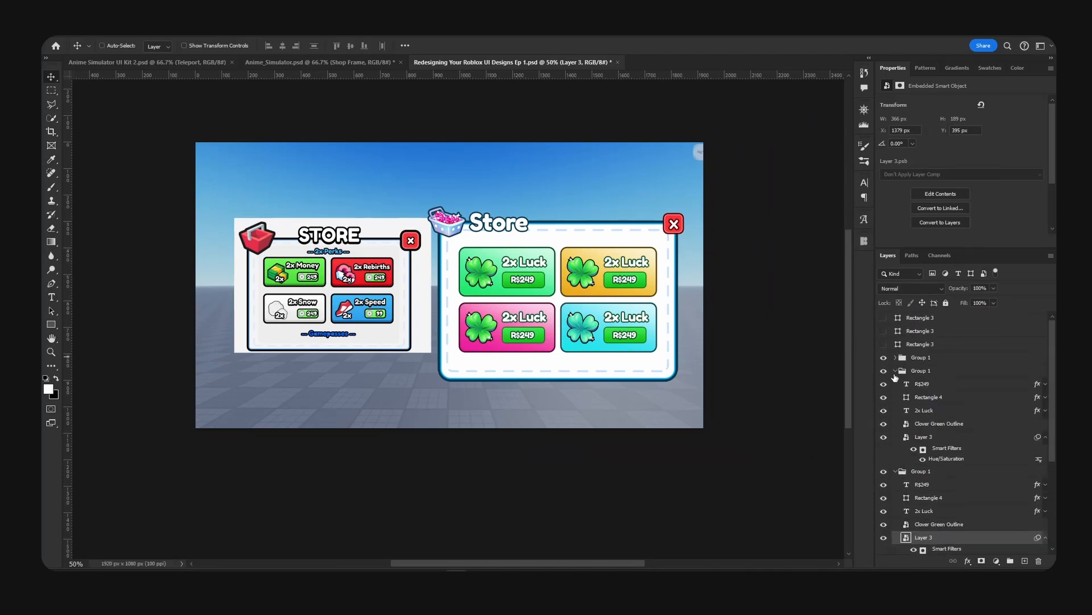
{"action": "left_click", "coordinate": [896, 371]}
{"action": "left_click", "coordinate": [896, 383]}
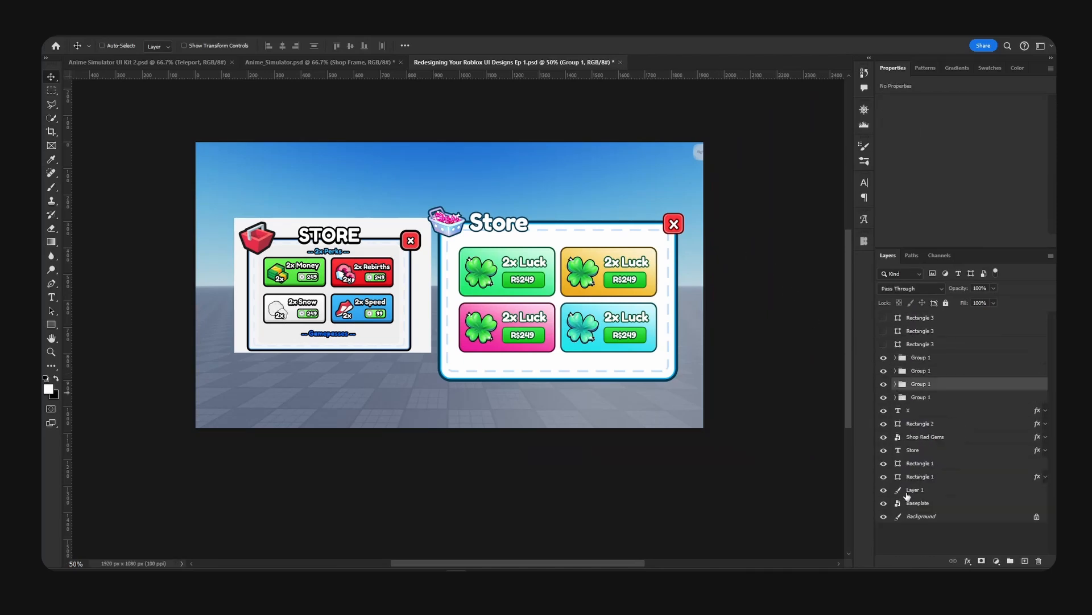
{"action": "left_click", "coordinate": [935, 478]}
Move the original Store screenshot toward the canvas center and enlarge it to about 172%.
{"action": "left_click_drag", "start_coordinate": [390, 292], "coordinate": [524, 291]}
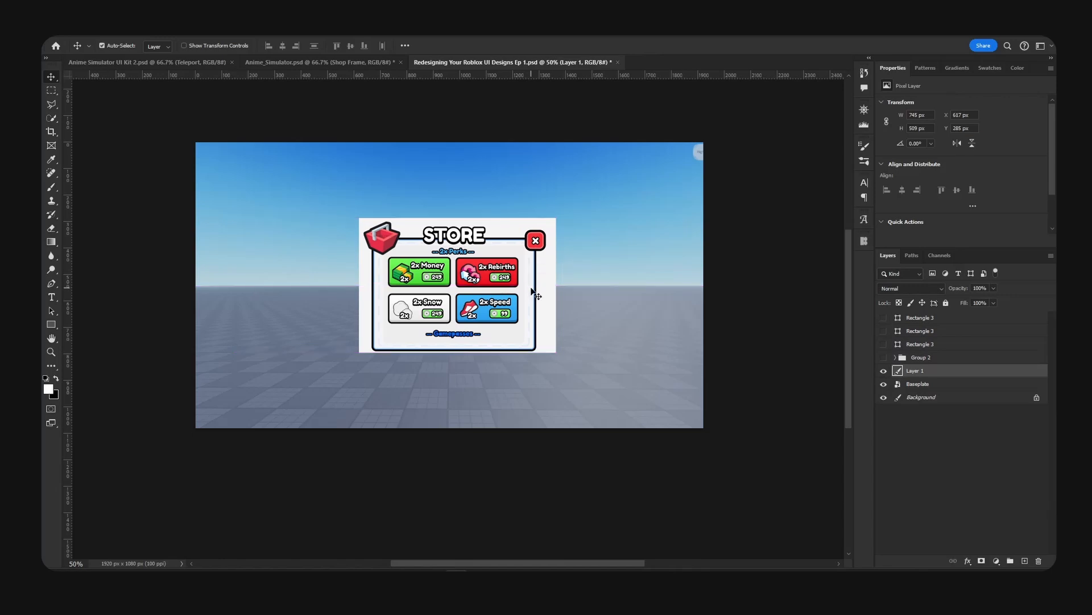
{"action": "key", "text": "ctrl+plus"}
{"action": "key", "text": "ctrl+t"}
{"action": "left_click_drag", "start_coordinate": [588, 183], "coordinate": [711, 142]}
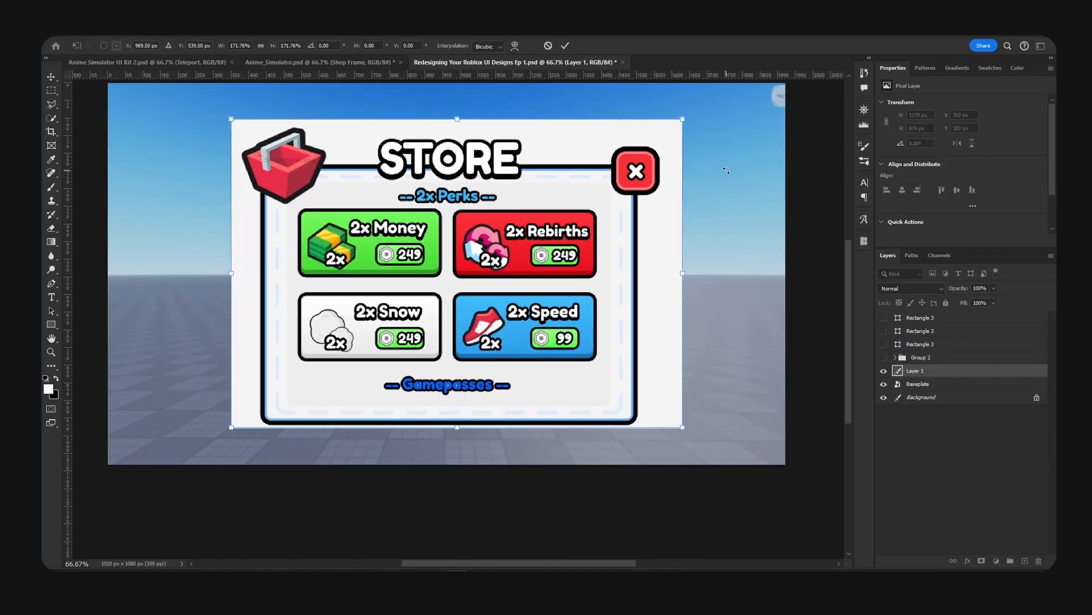
{"action": "key", "text": "Return"}
Hide the original Store screenshot, show the redesigned Store group and center it on the canvas.
{"action": "left_click", "coordinate": [883, 370]}
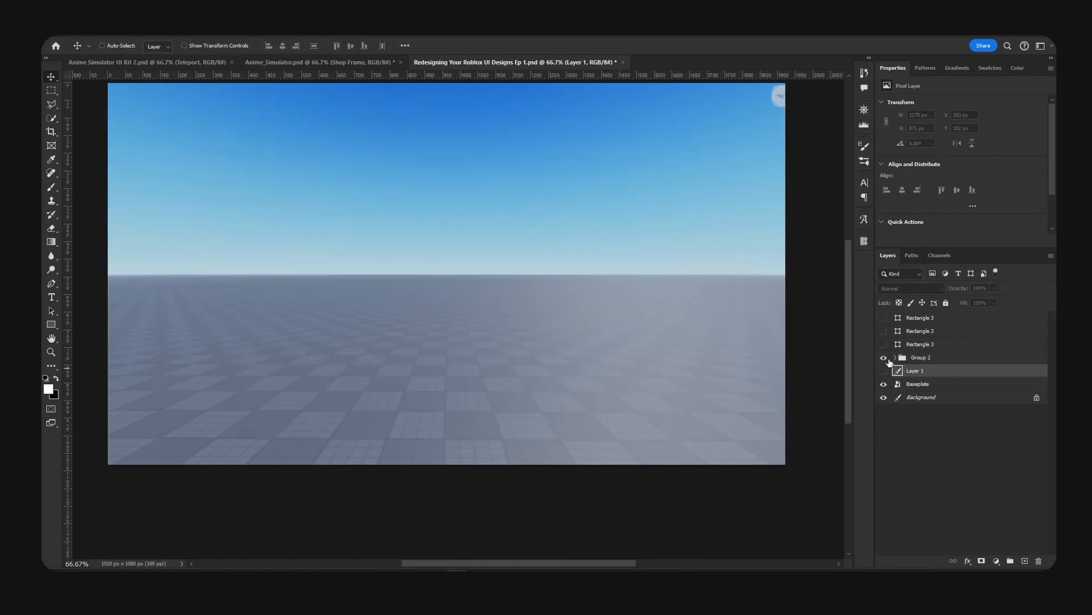
{"action": "left_click", "coordinate": [884, 357]}
{"action": "left_click", "coordinate": [919, 357]}
{"action": "key", "text": "ctrl+a"}
{"action": "left_click", "coordinate": [351, 46]}
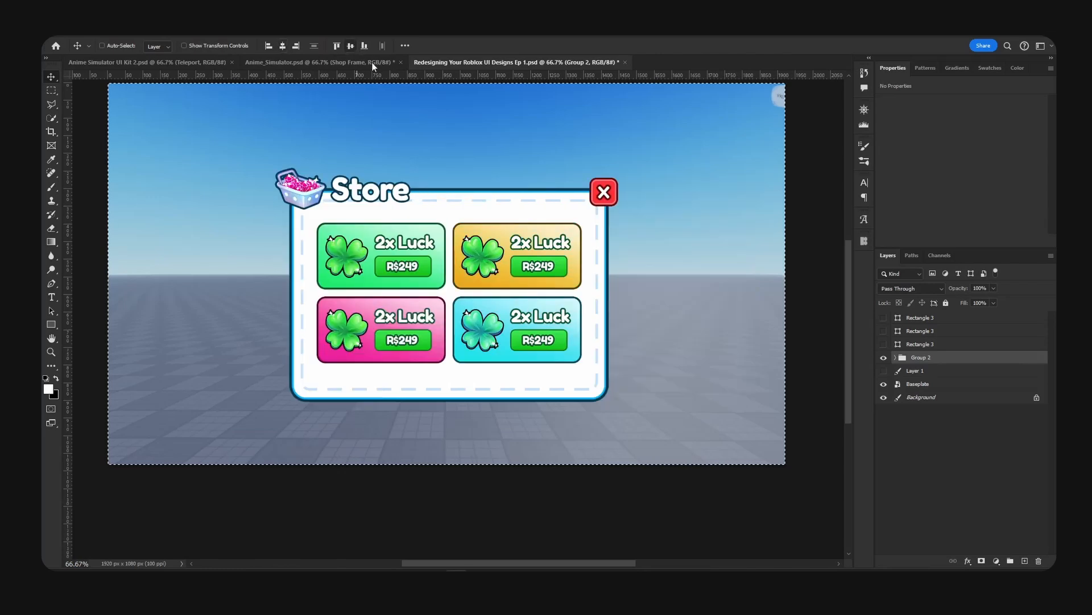
{"action": "key", "text": "ctrl+d"}
Compare the original Store screenshot with the redesigned group by toggling their visibility, leaving both hidden.
{"action": "left_click_drag", "start_coordinate": [587, 238], "coordinate": [627, 282]}
{"action": "left_click", "coordinate": [883, 357]}
{"action": "left_click", "coordinate": [884, 370]}
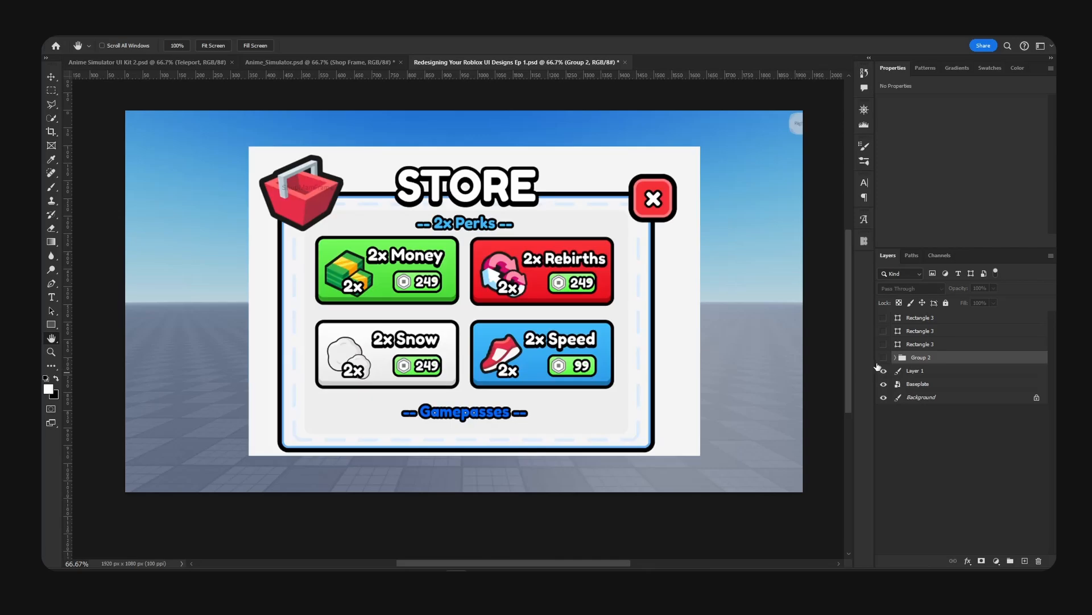
{"action": "left_click", "coordinate": [883, 357]}
{"action": "key", "text": "v"}
{"action": "mouse_move", "coordinate": [630, 317]}
{"action": "left_mouse_down"}
{"action": "mouse_move", "coordinate": [887, 317]}
{"action": "mouse_move", "coordinate": [481, 295]}
{"action": "mouse_move", "coordinate": [626, 299]}
{"action": "left_mouse_up"}
{"action": "key", "text": "ctrl+z"}
{"action": "left_click", "coordinate": [883, 358]}
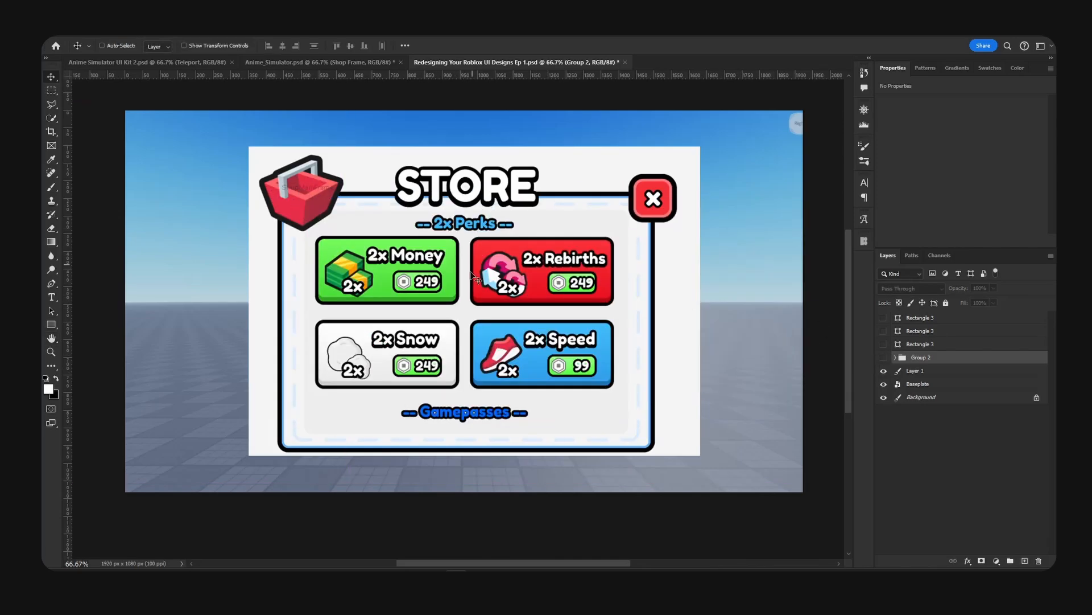
{"action": "left_click", "coordinate": [919, 370]}
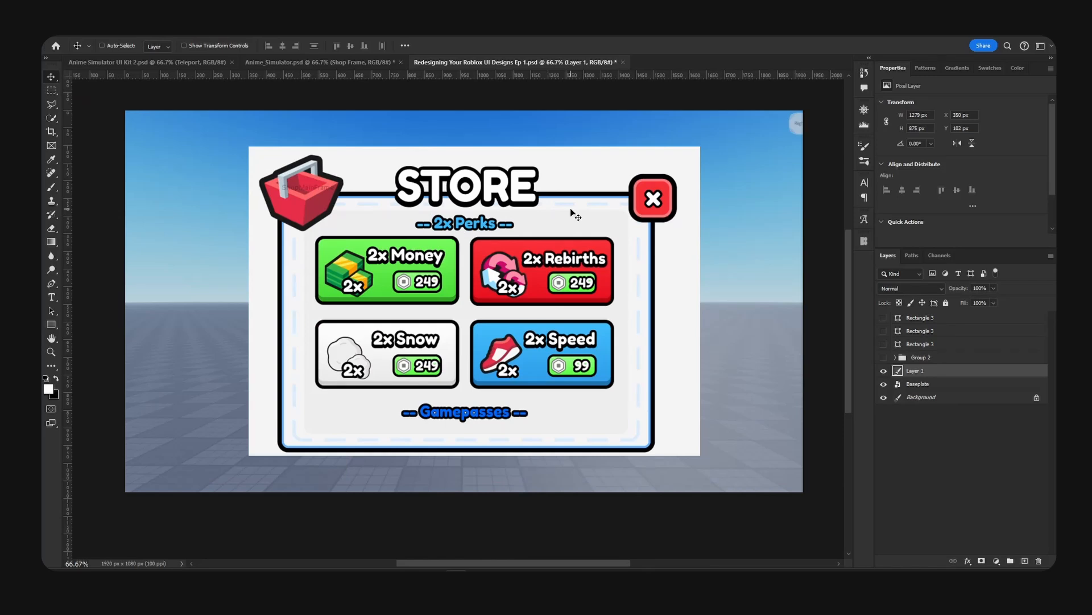
{"action": "left_click", "coordinate": [883, 370]}
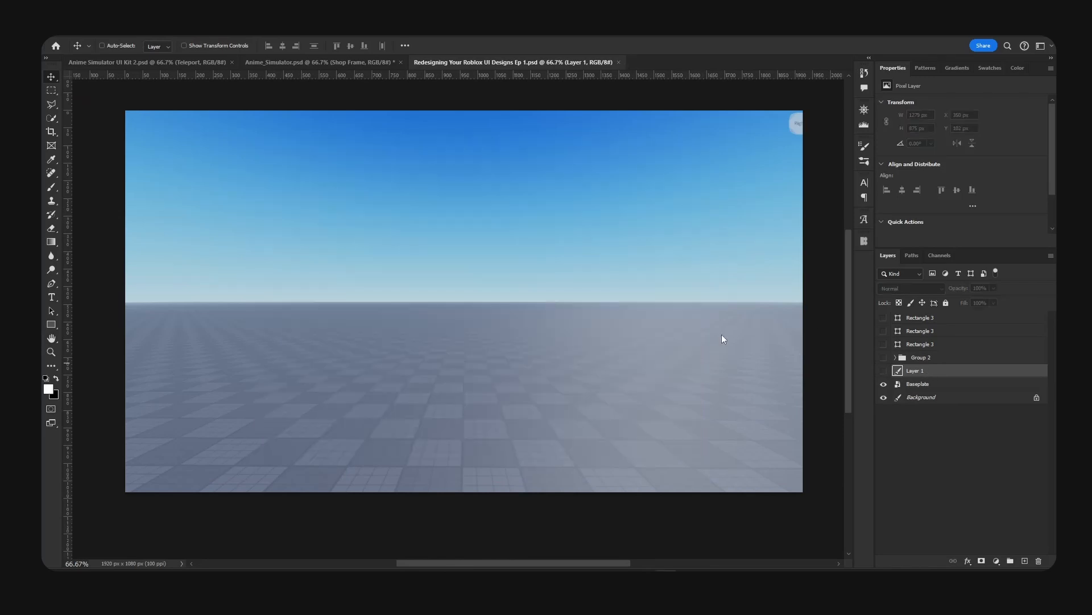